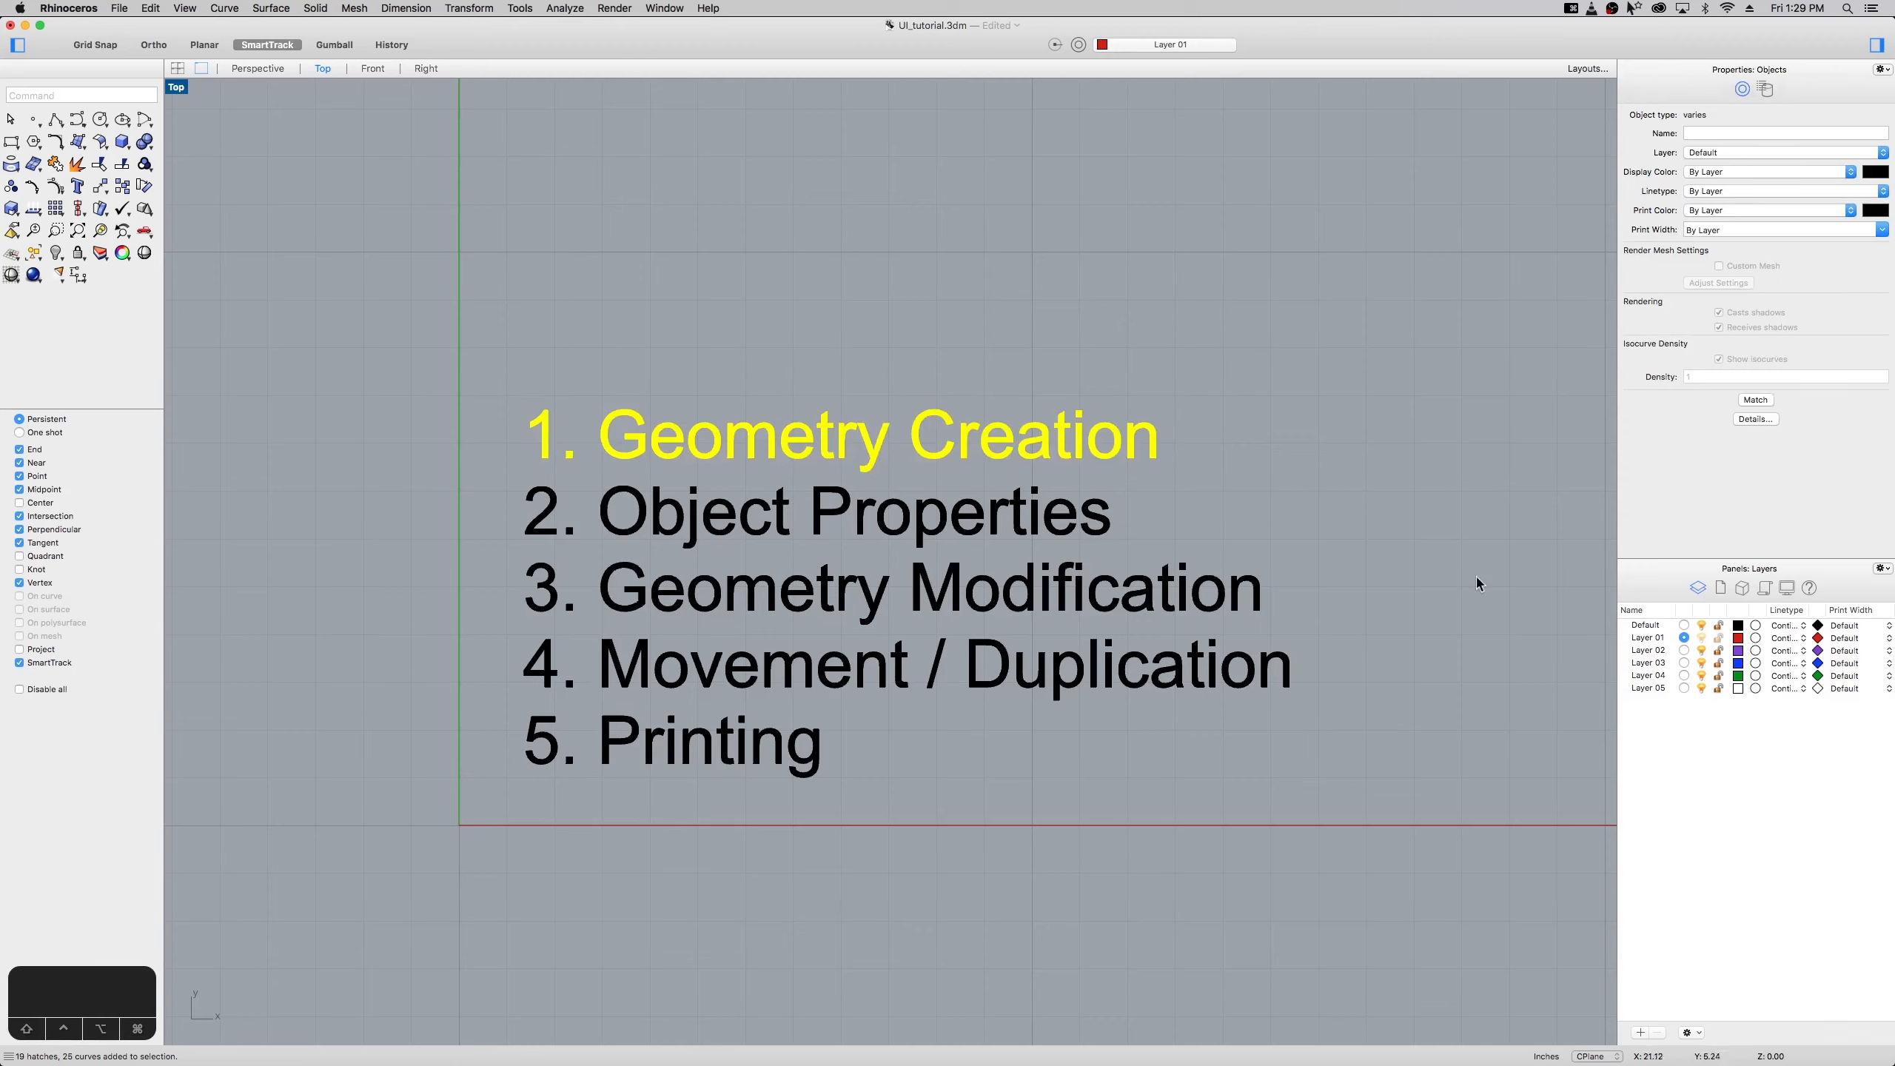
Hide the Default layer and place a single point at the origin with grid snap turned on
left_click(1702, 625)
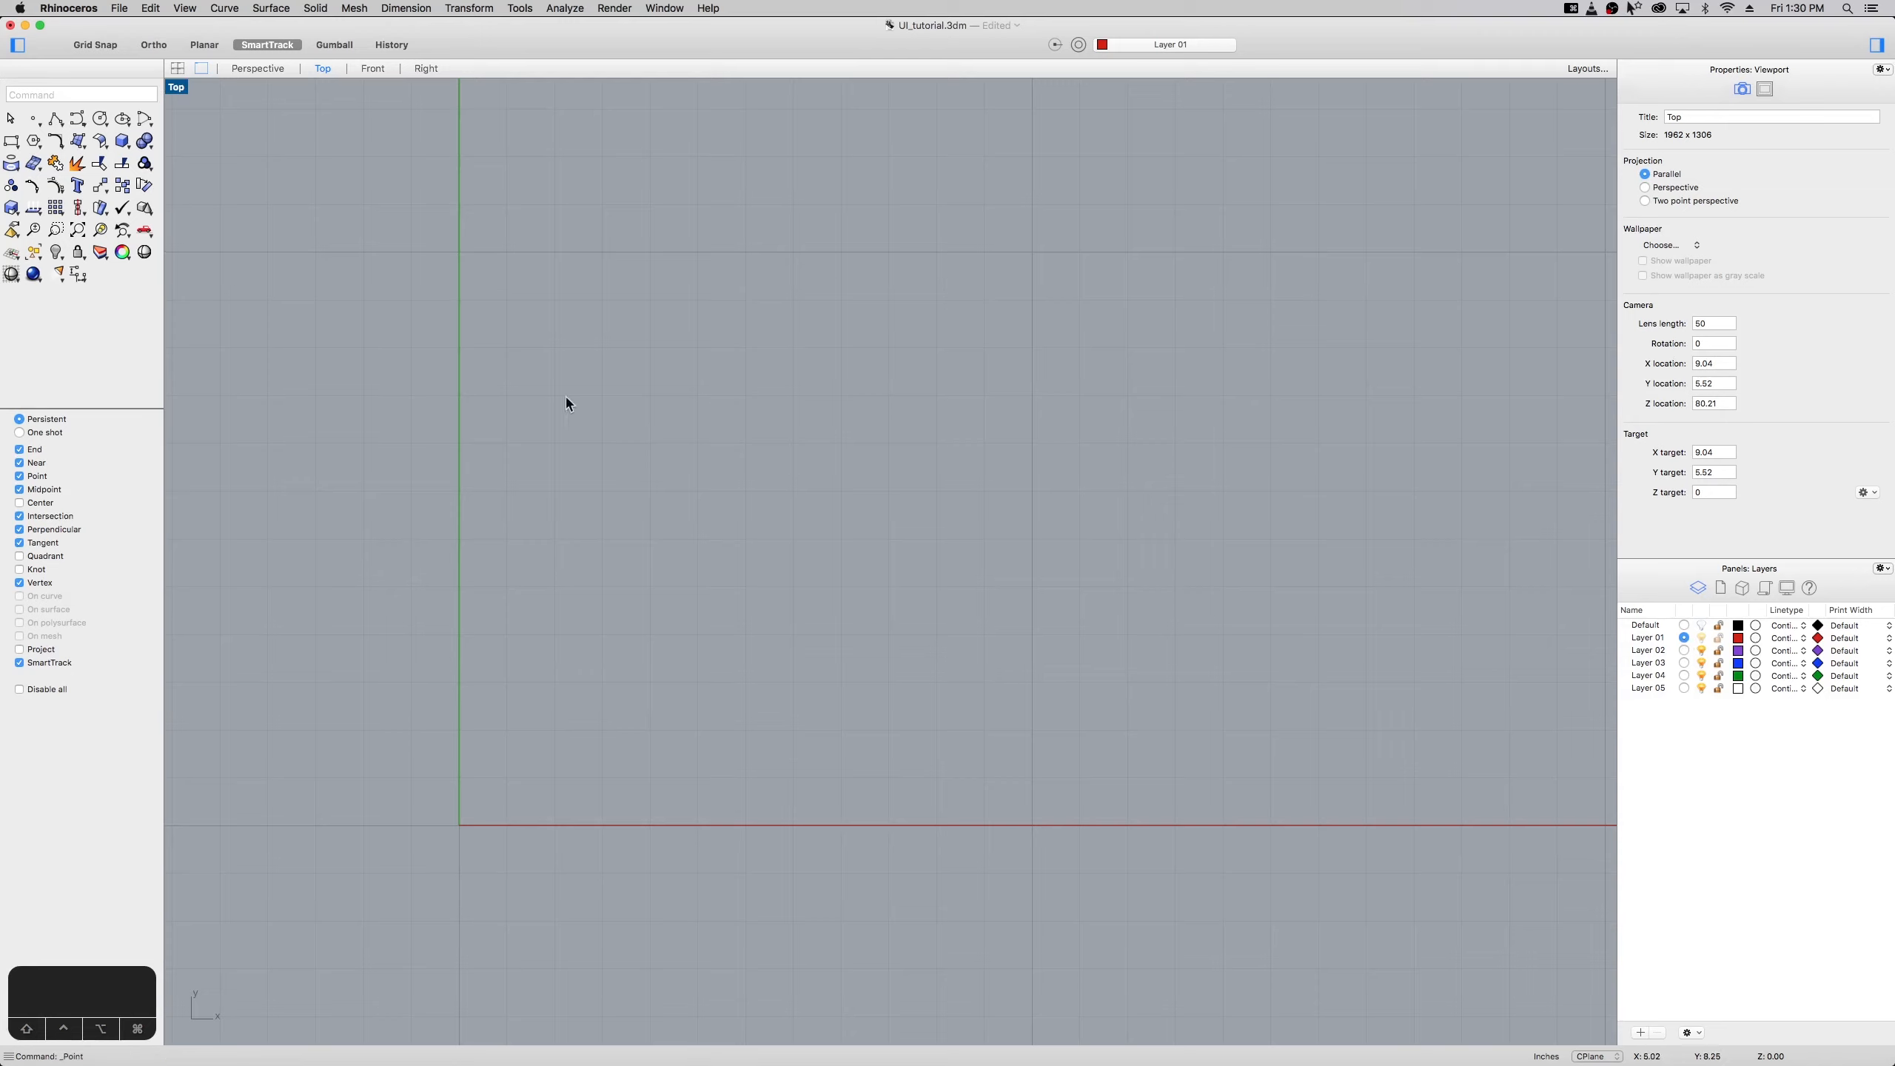
left_click(33, 121)
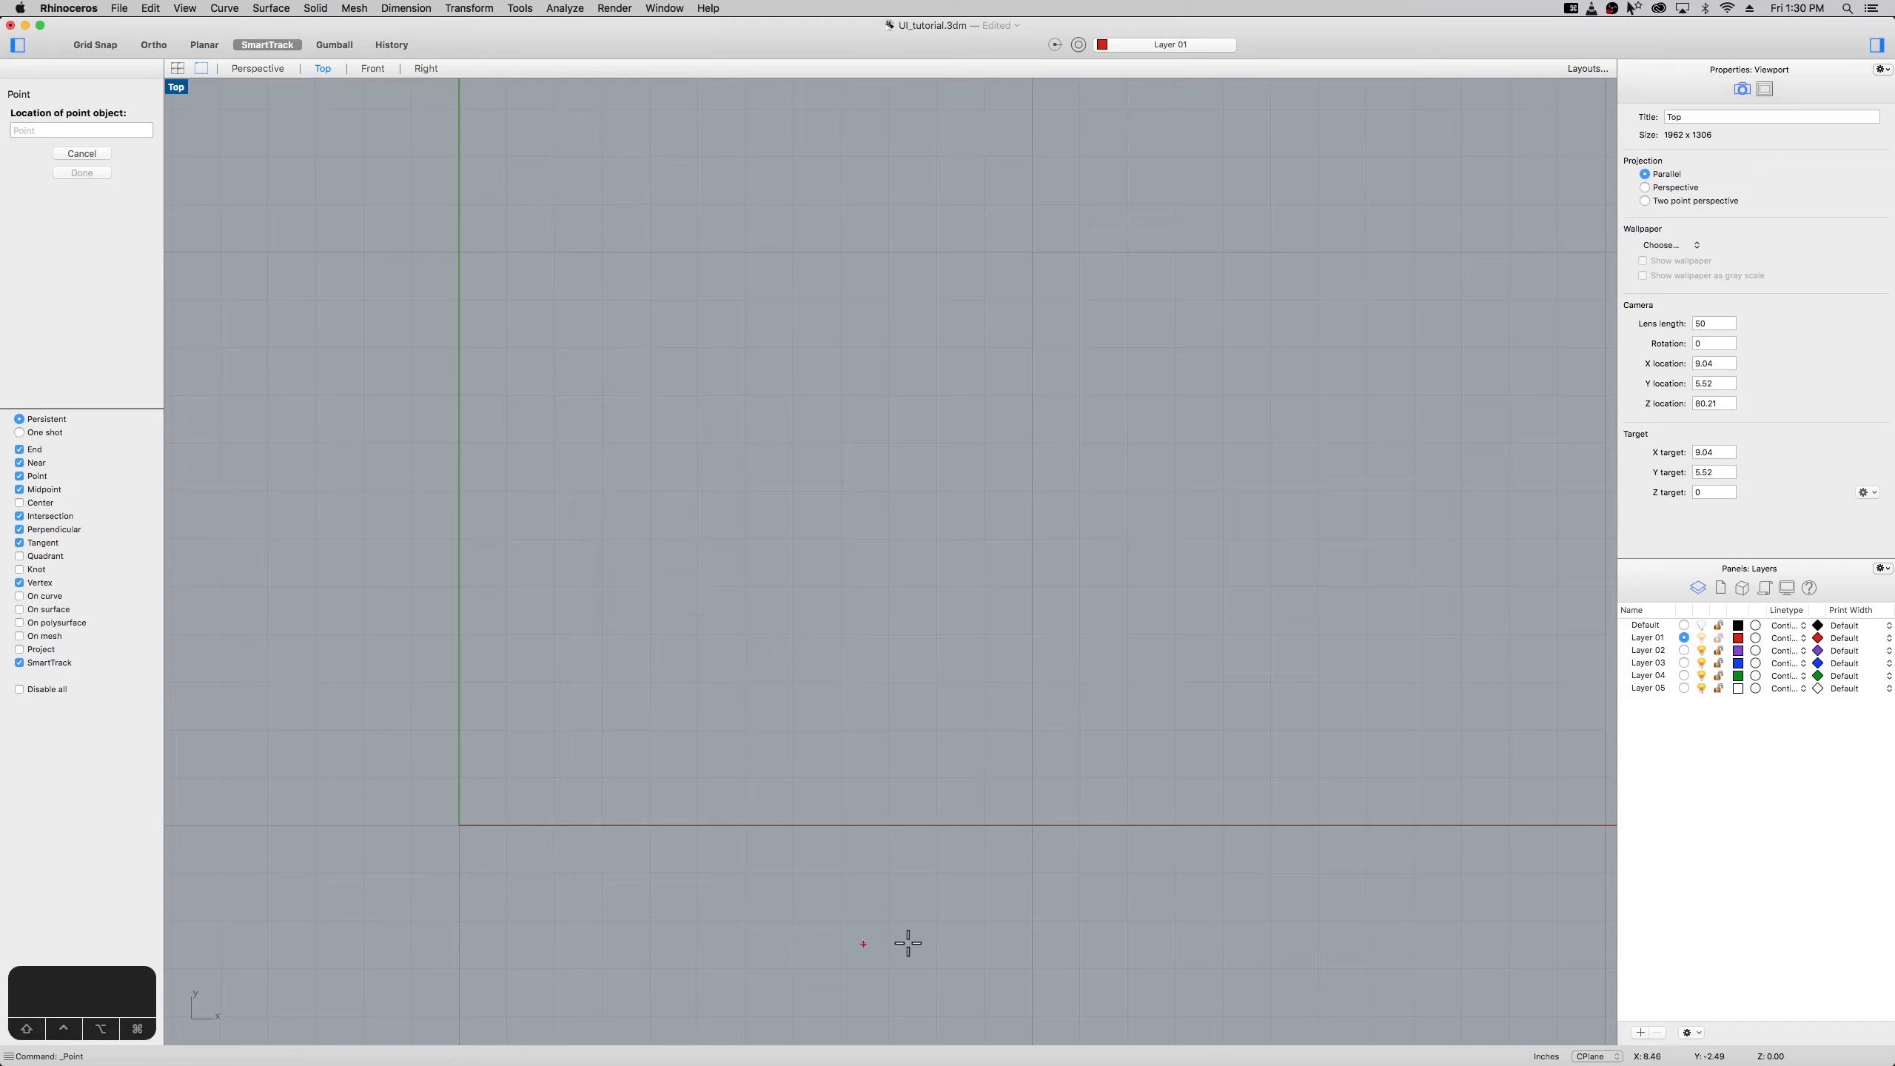
left_click(94, 43)
left_click(459, 826)
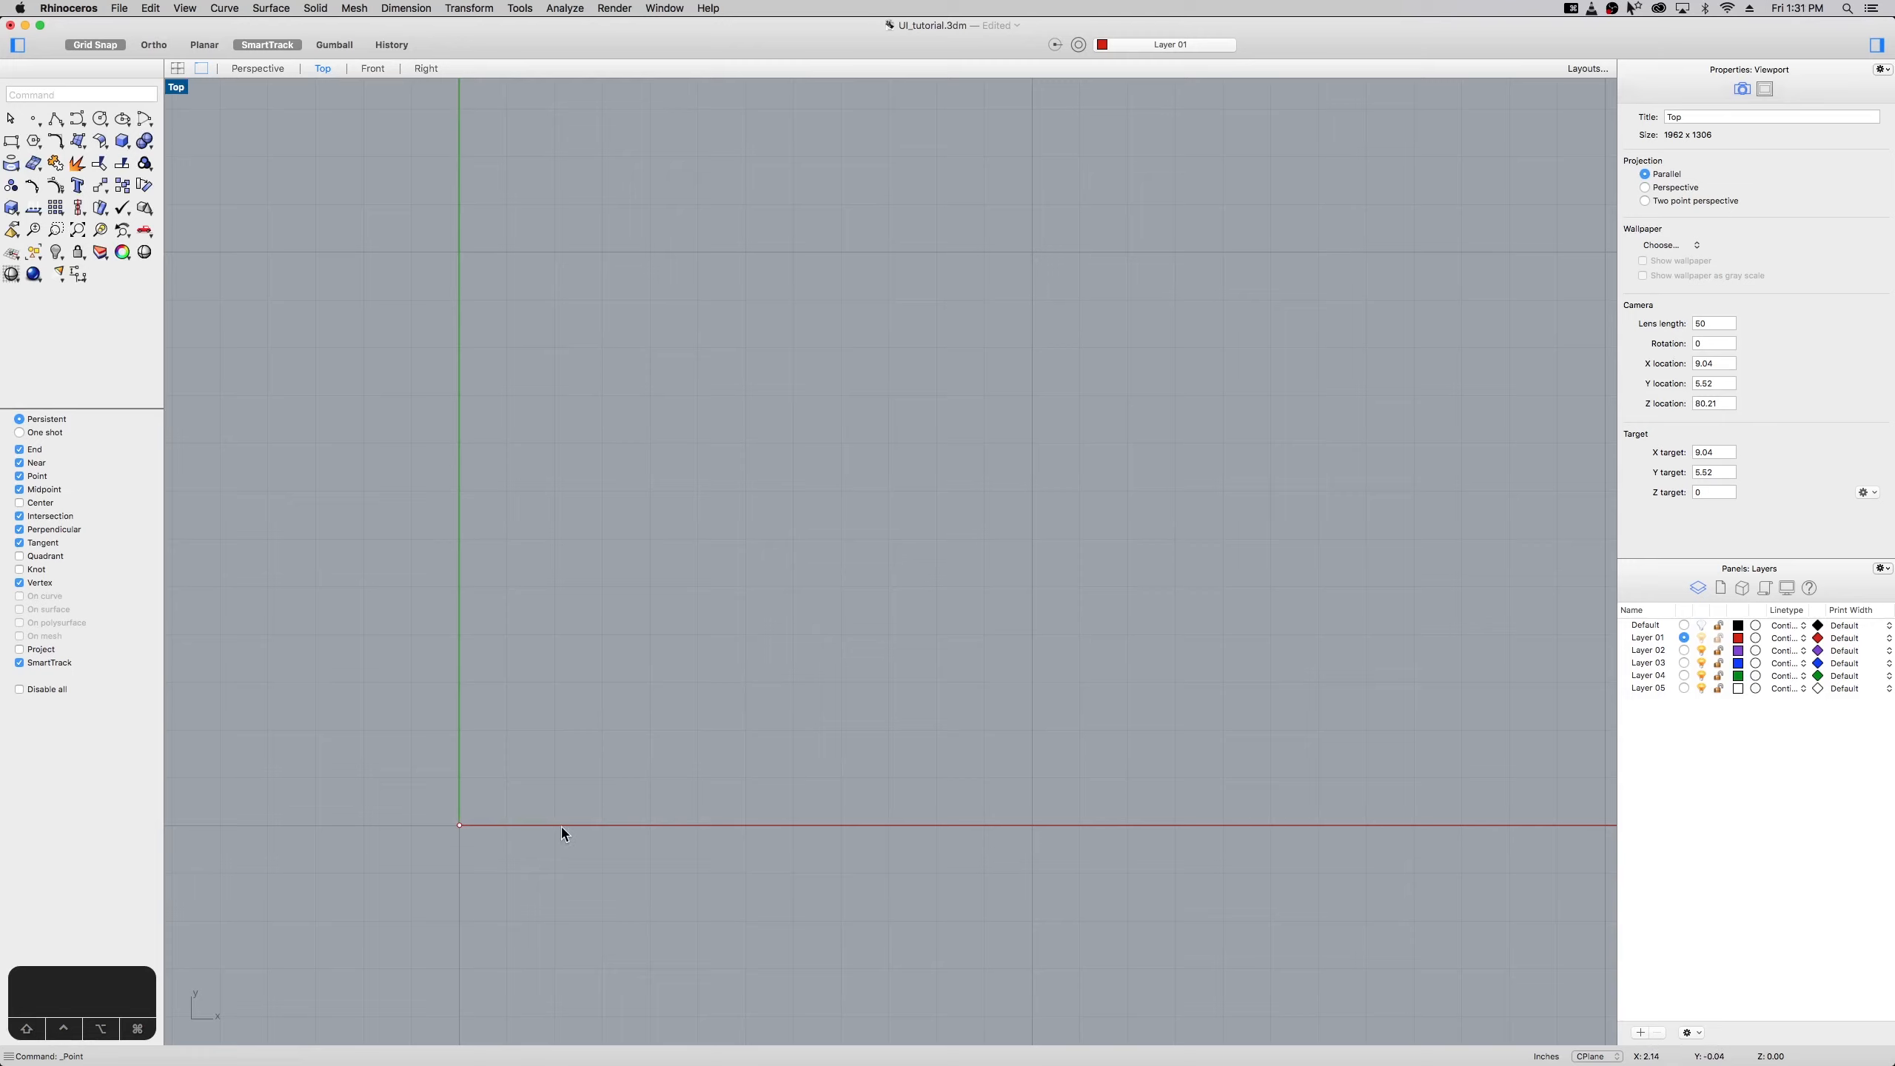
Repeat the Point command to place three more grid-snapped points at (1, 3), (5, 3) and (4, 4)
key("space")
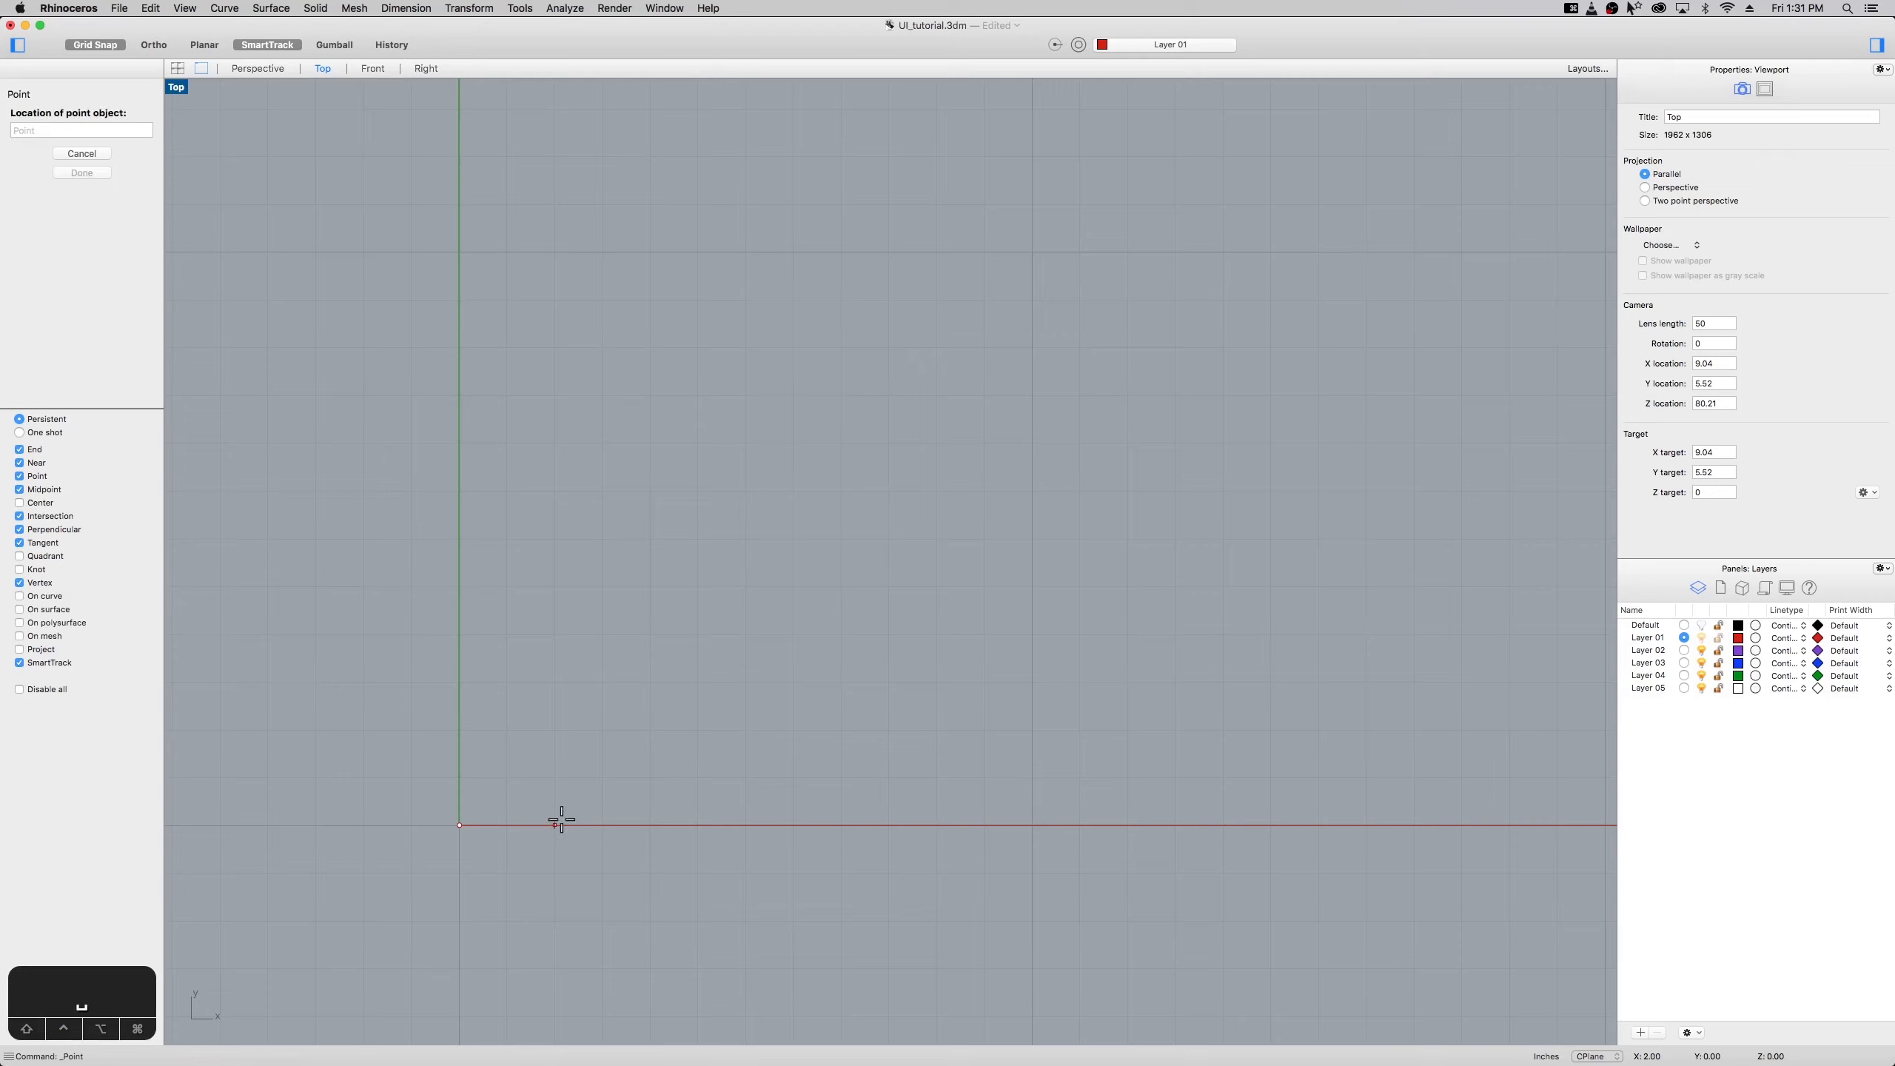
left_click(513, 688)
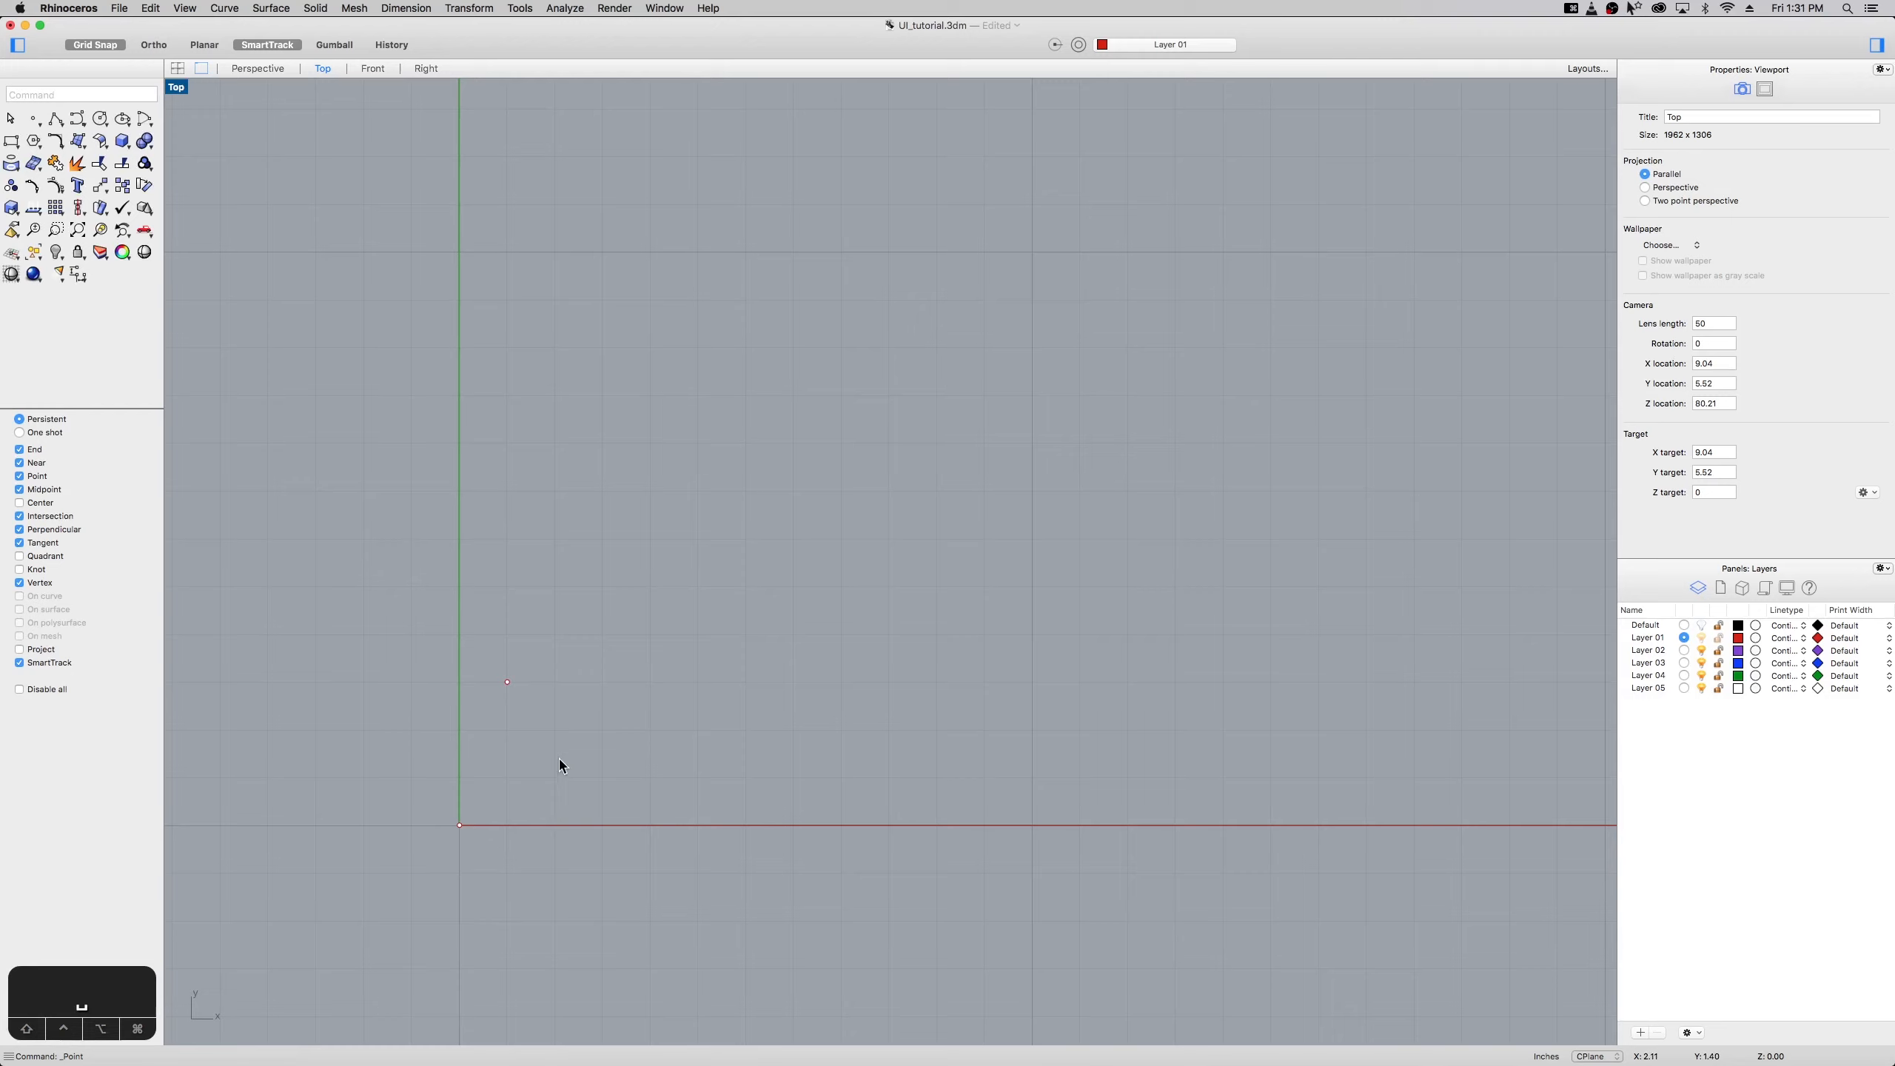
key("Return")
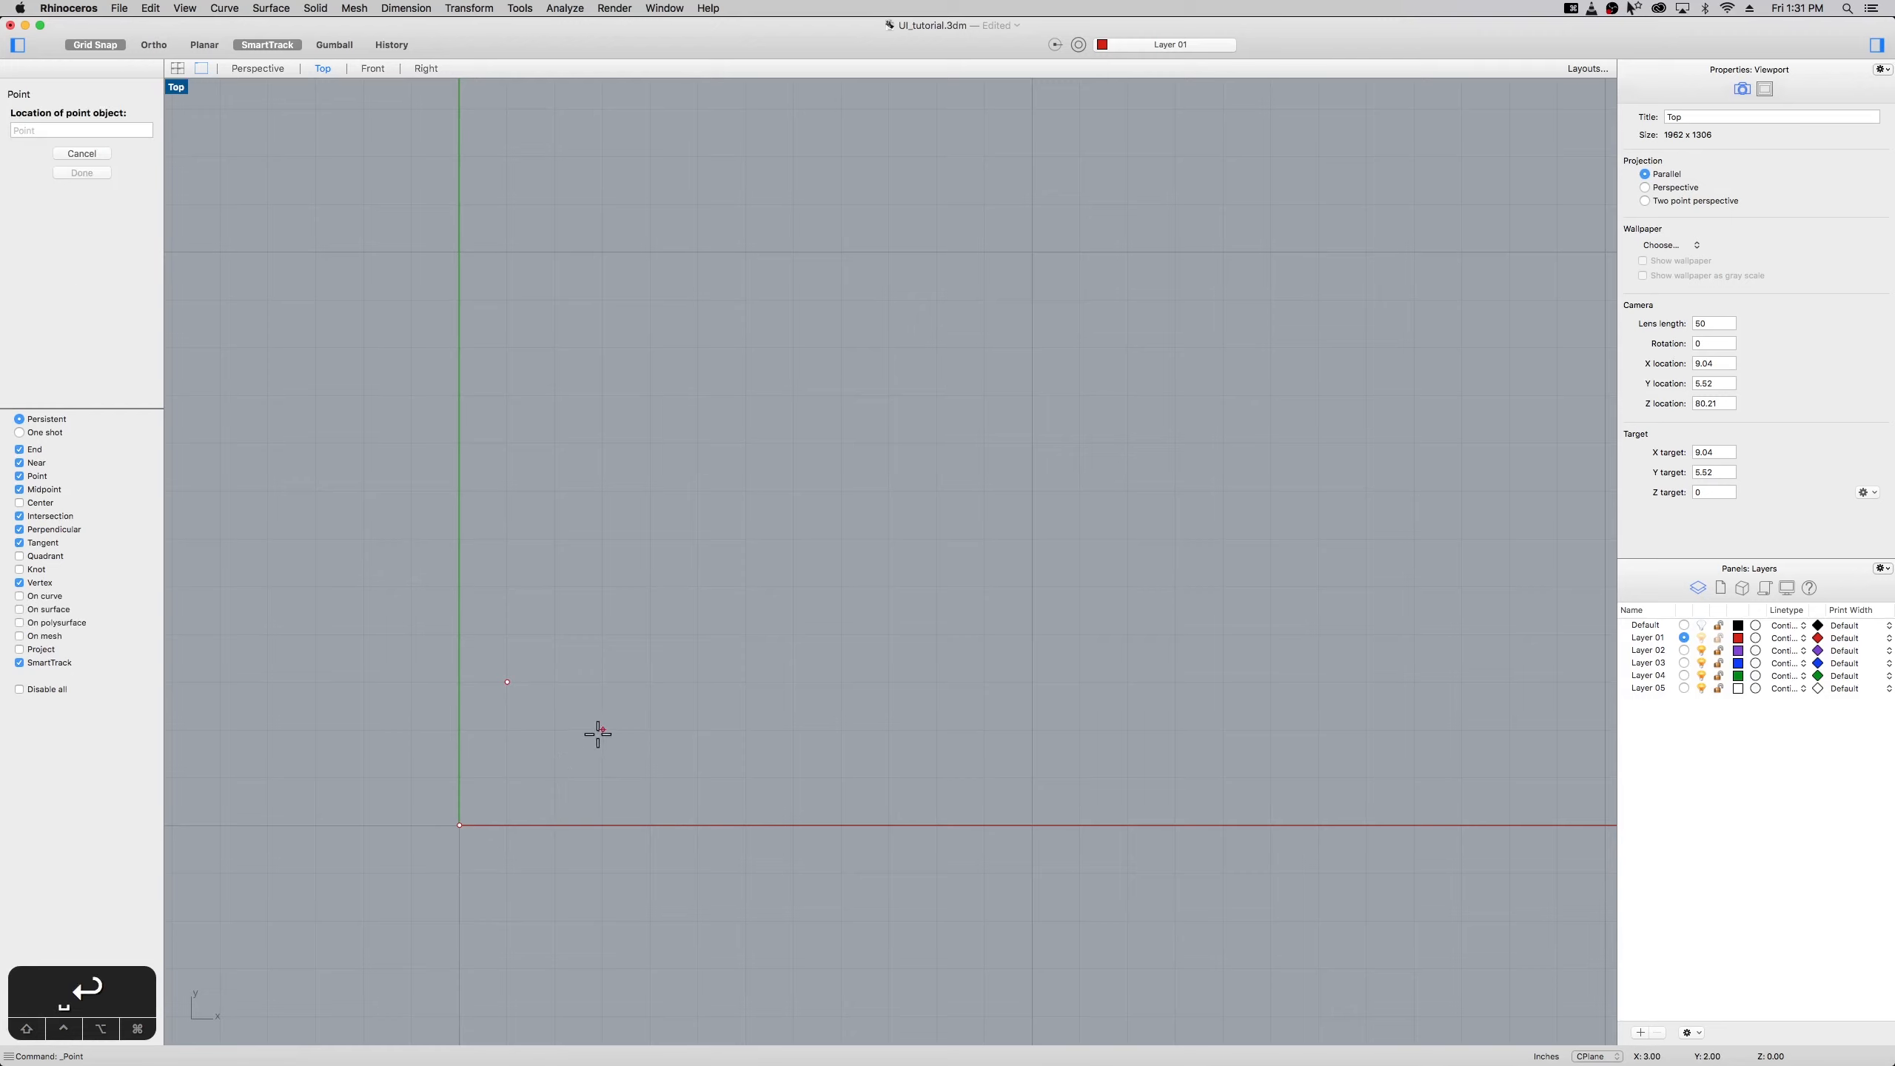
left_click(704, 692)
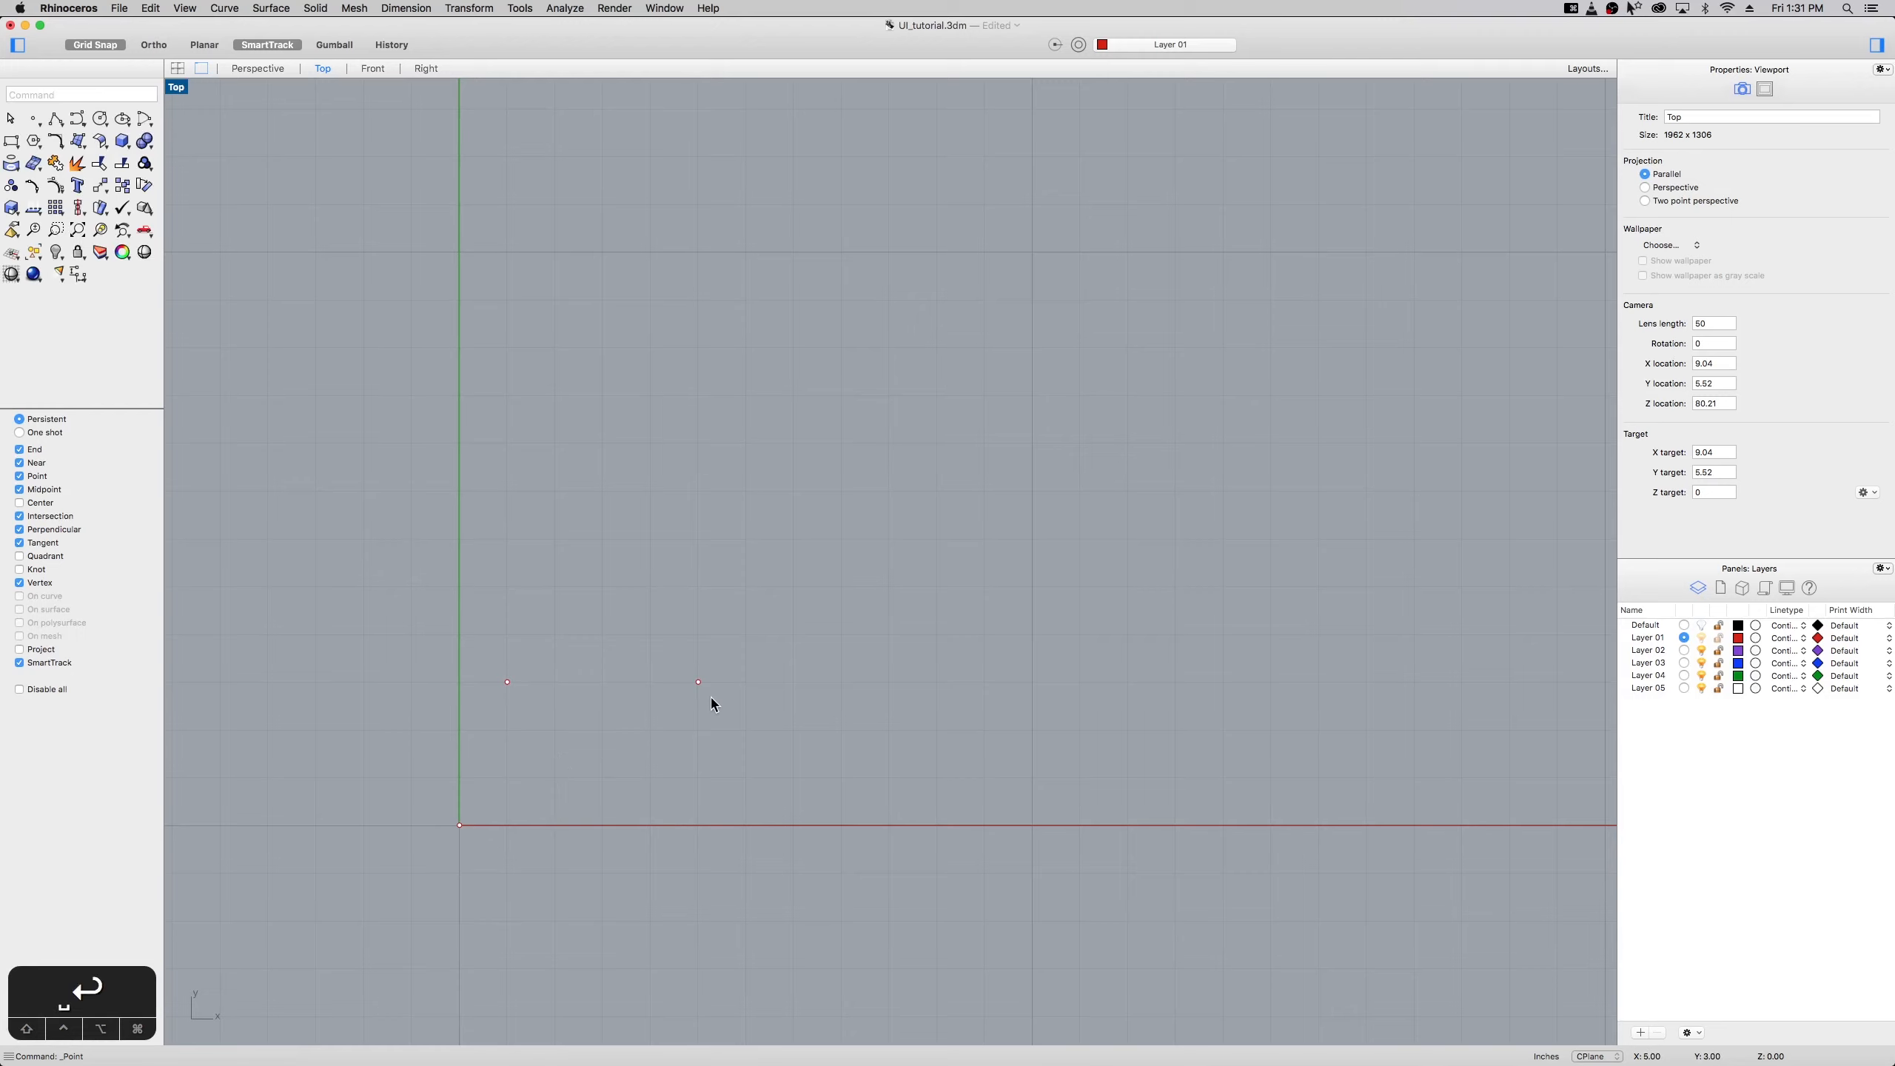
right_click(701, 586)
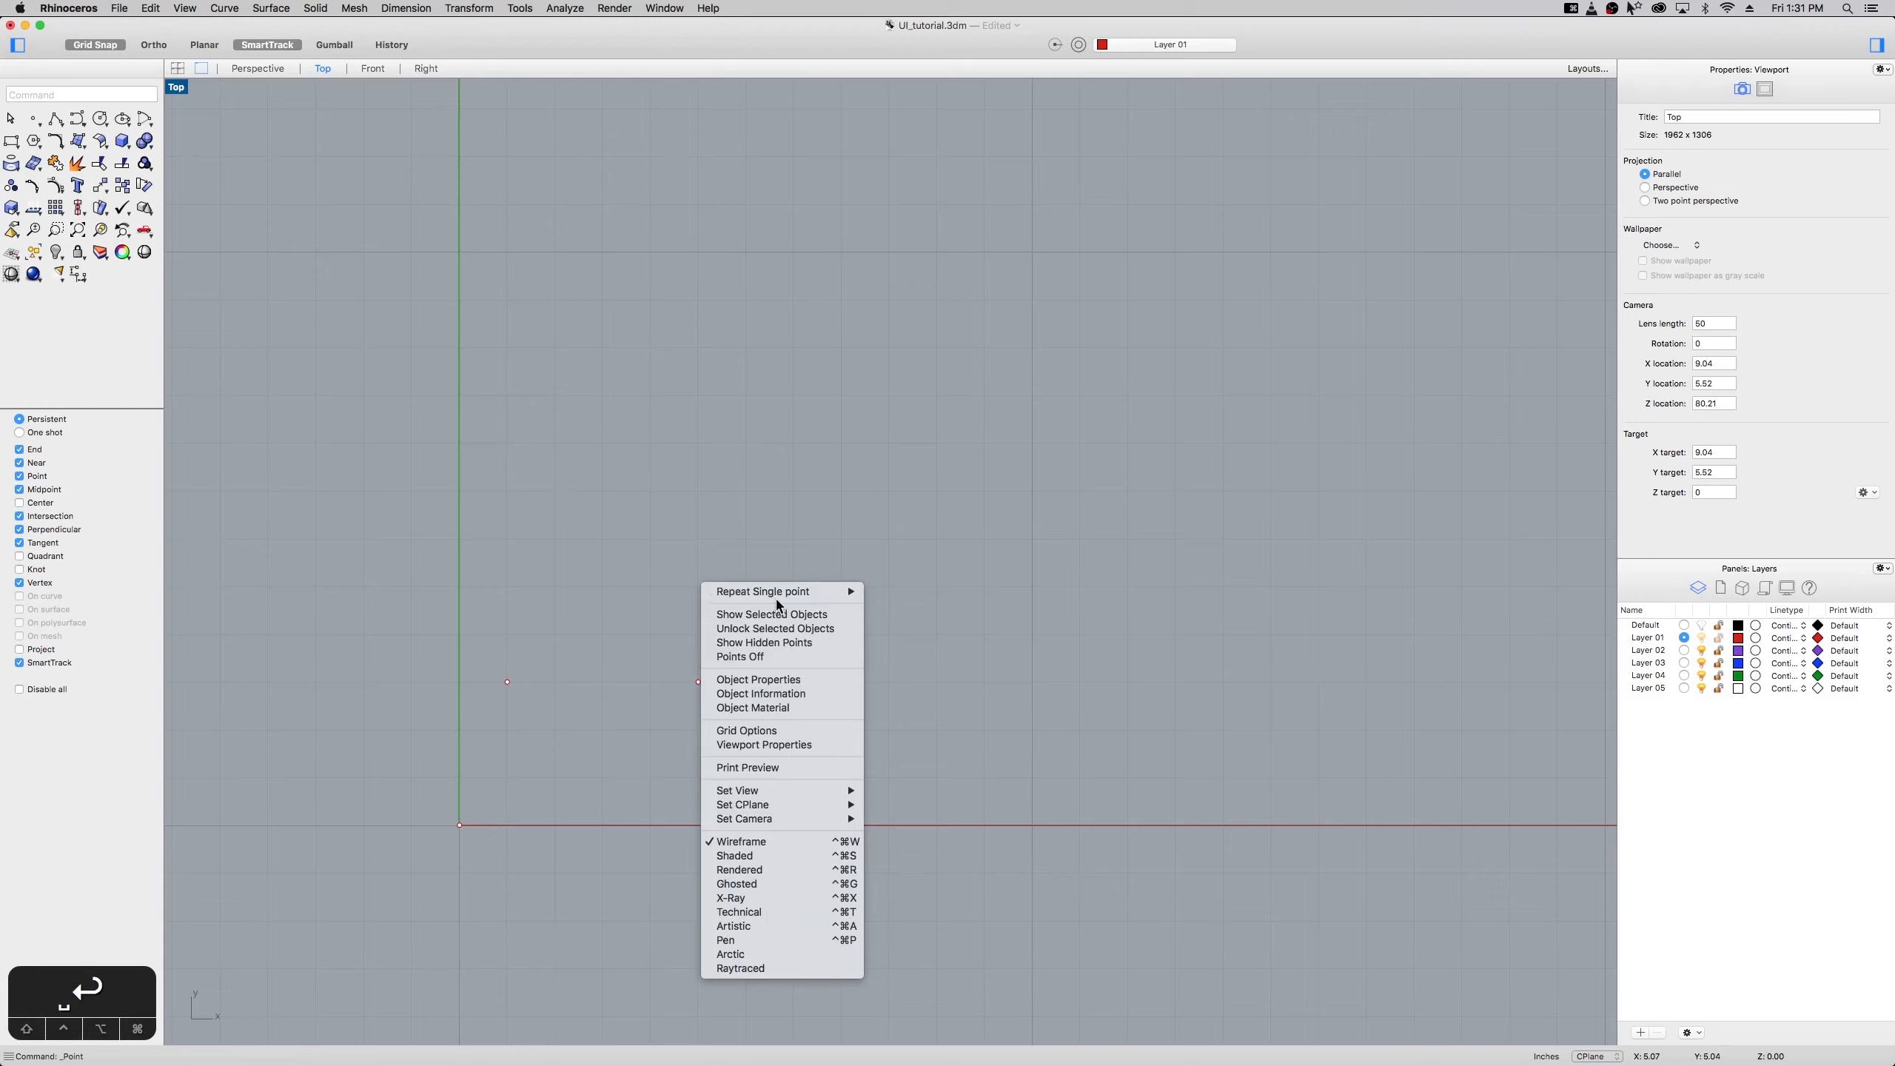
mouse_move(781, 597)
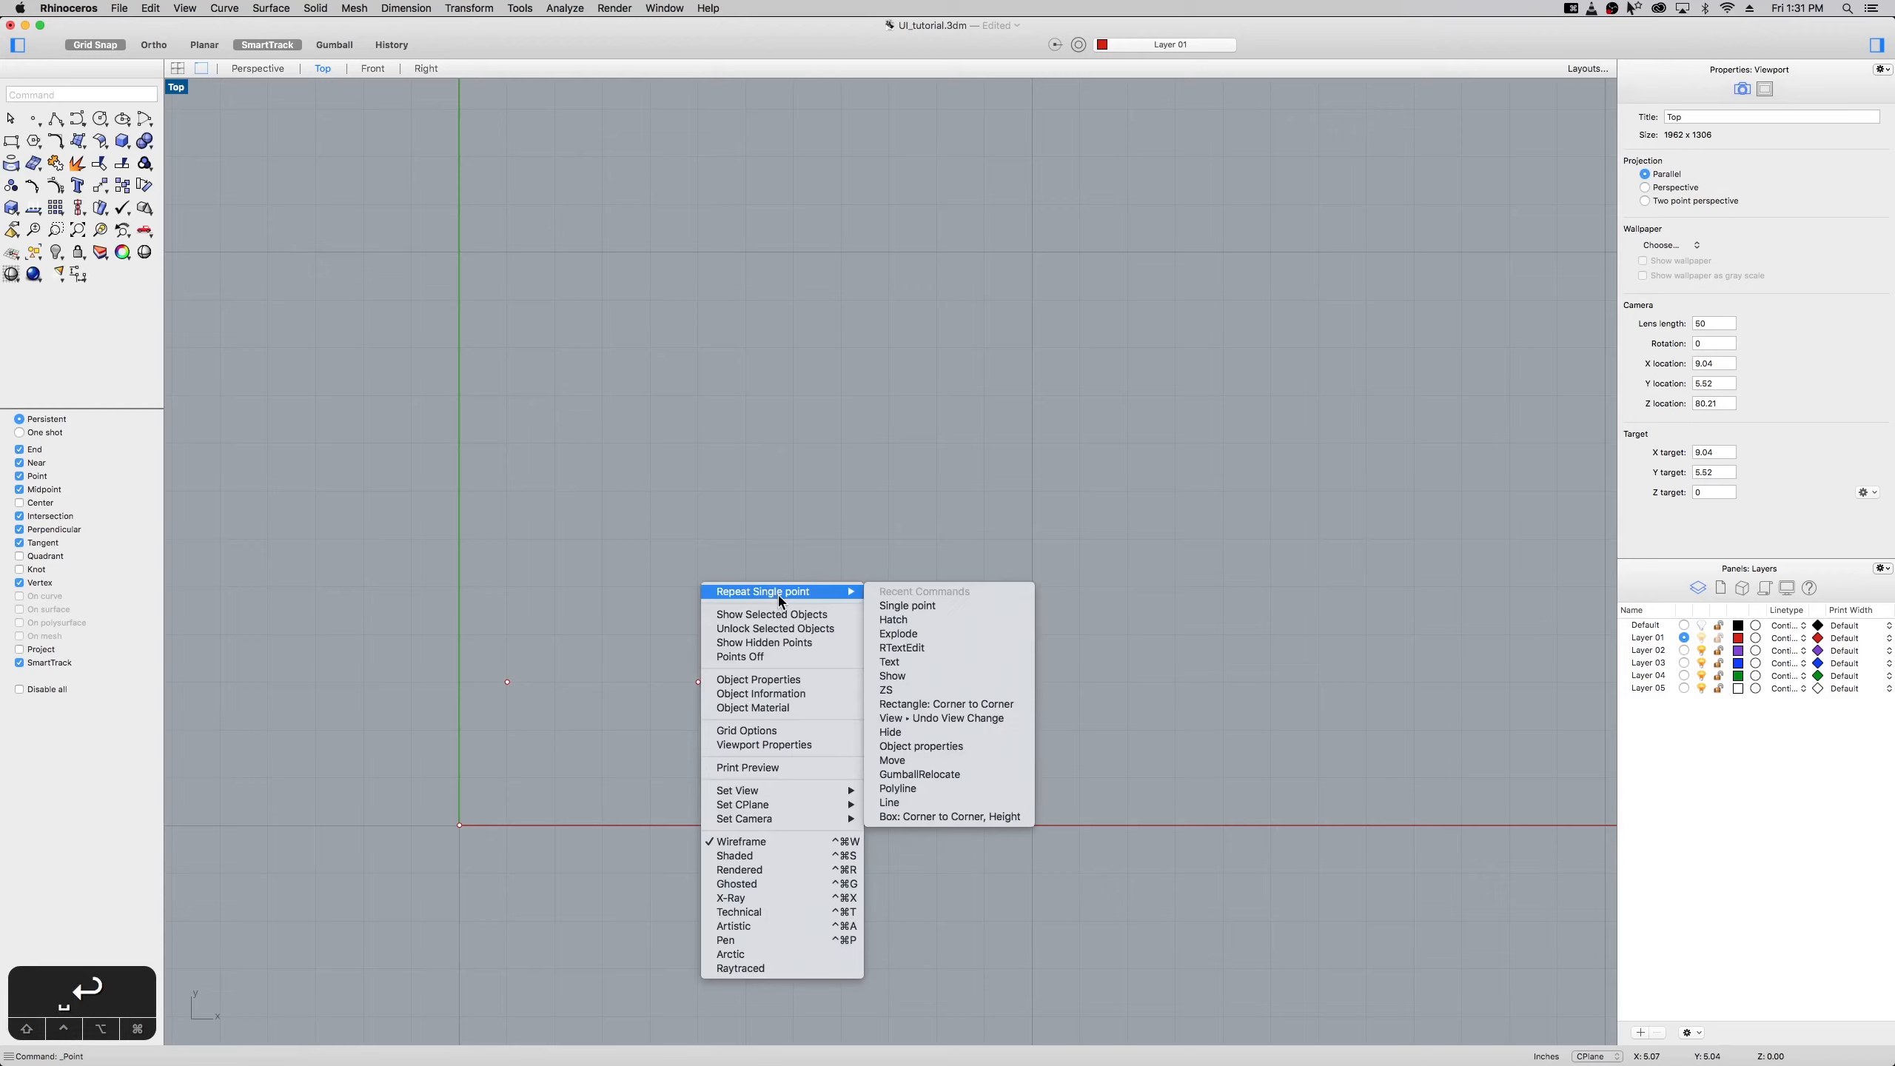
left_click(781, 595)
left_click(654, 631)
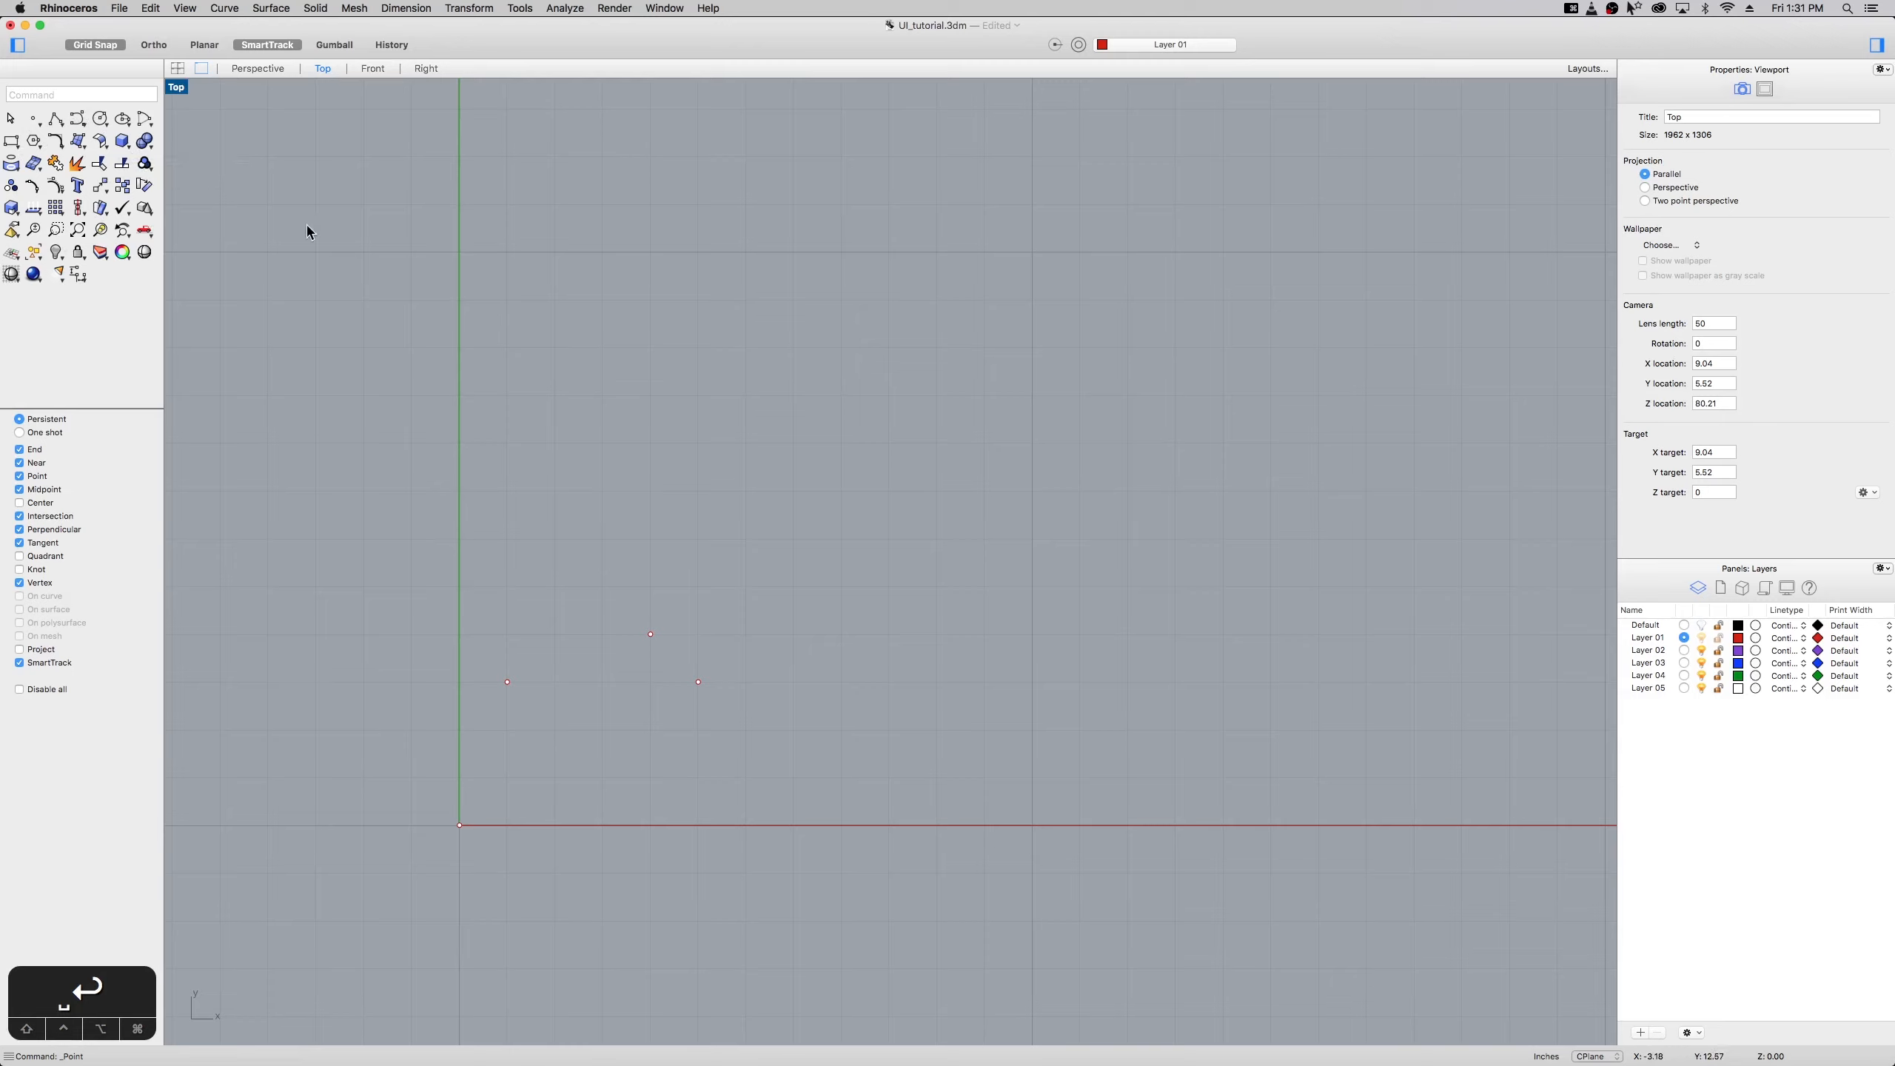
Turn off grid snap and draw a line from the origin point to the point at (5, 3)
type("line")
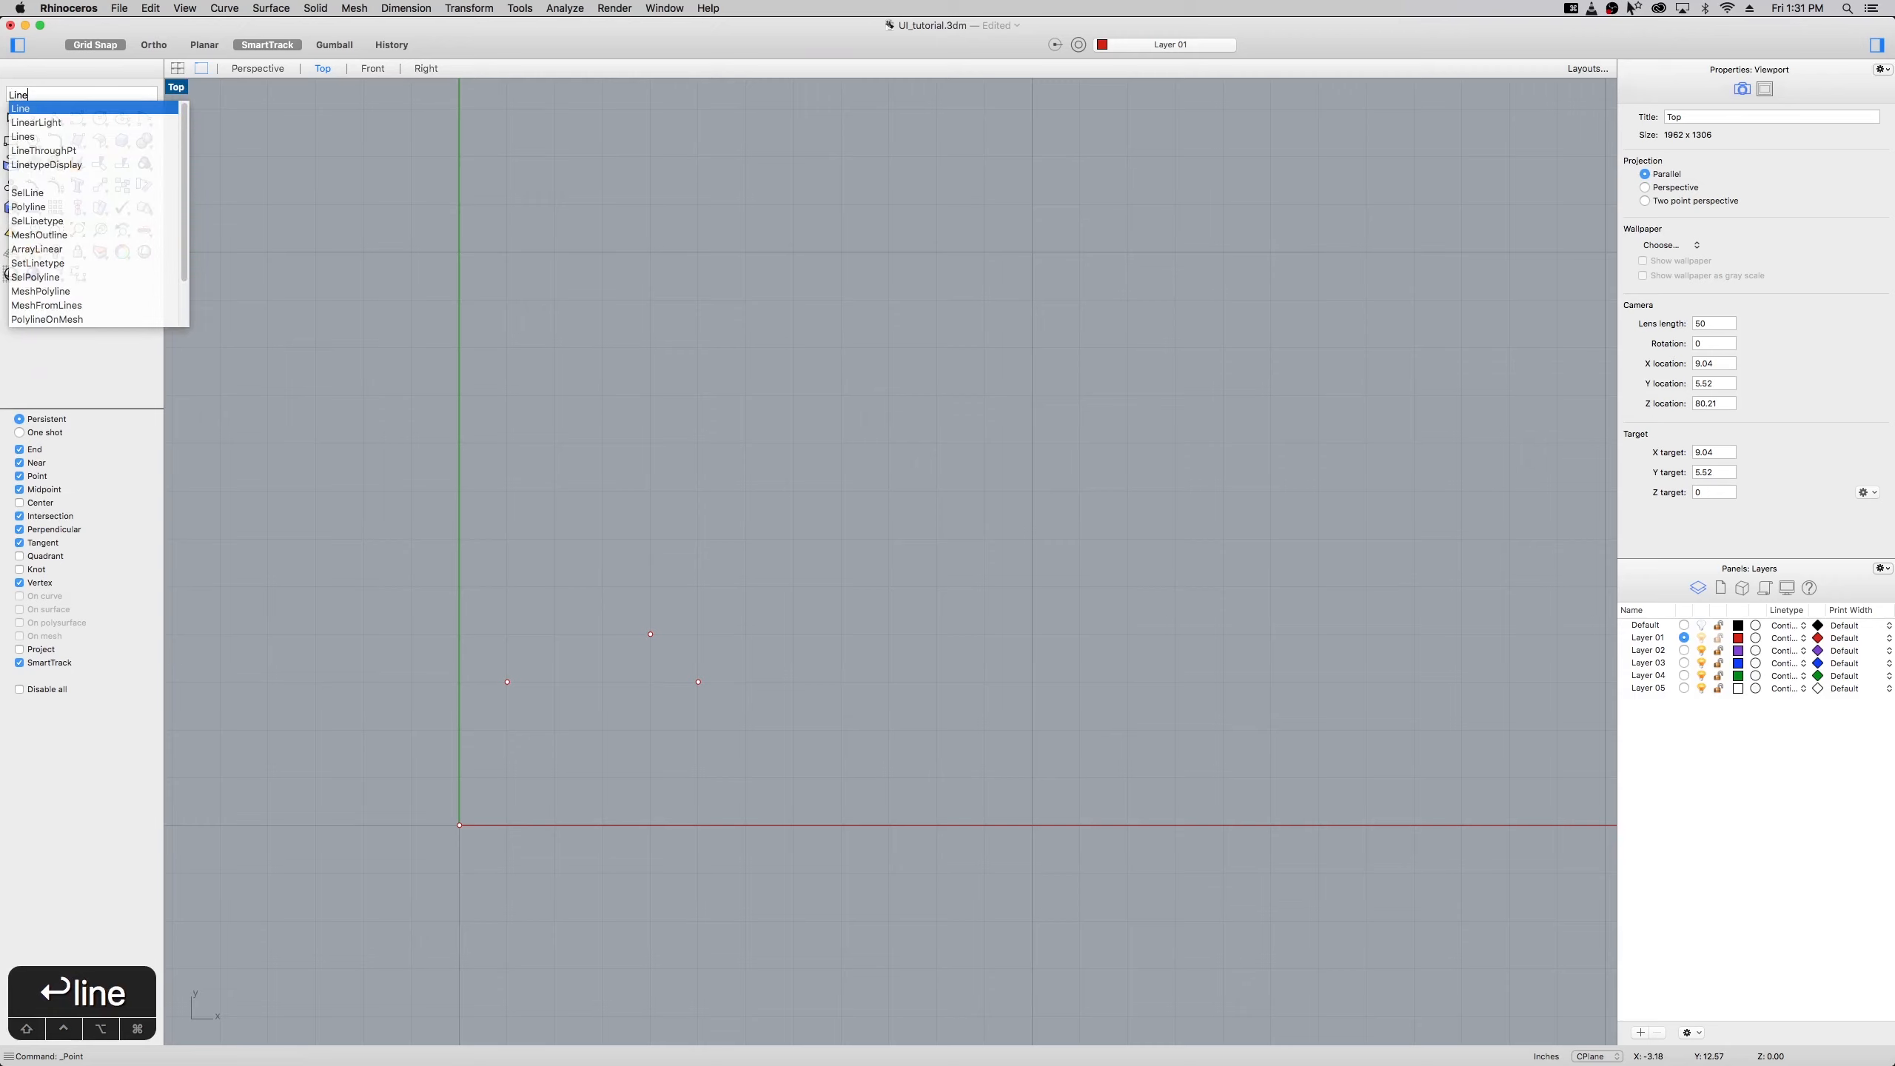
key("Return")
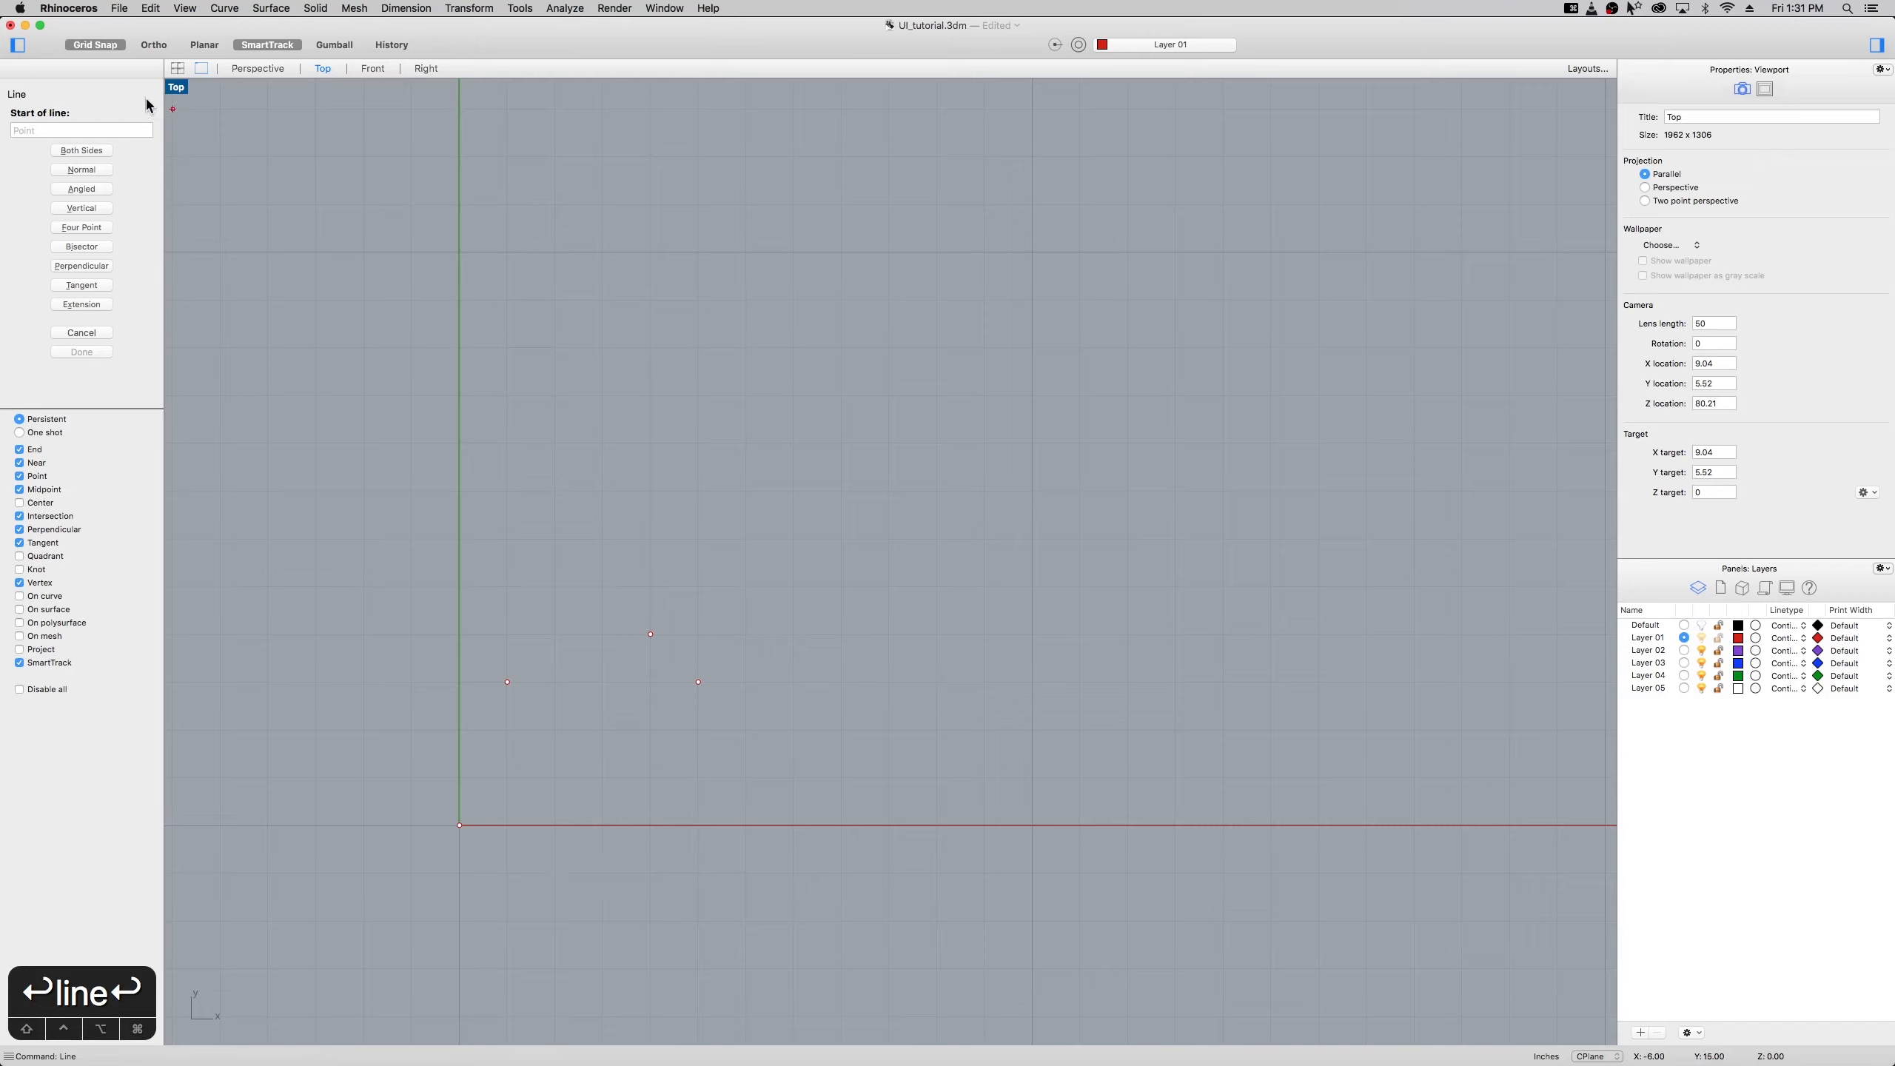
left_click(114, 47)
left_click(465, 826)
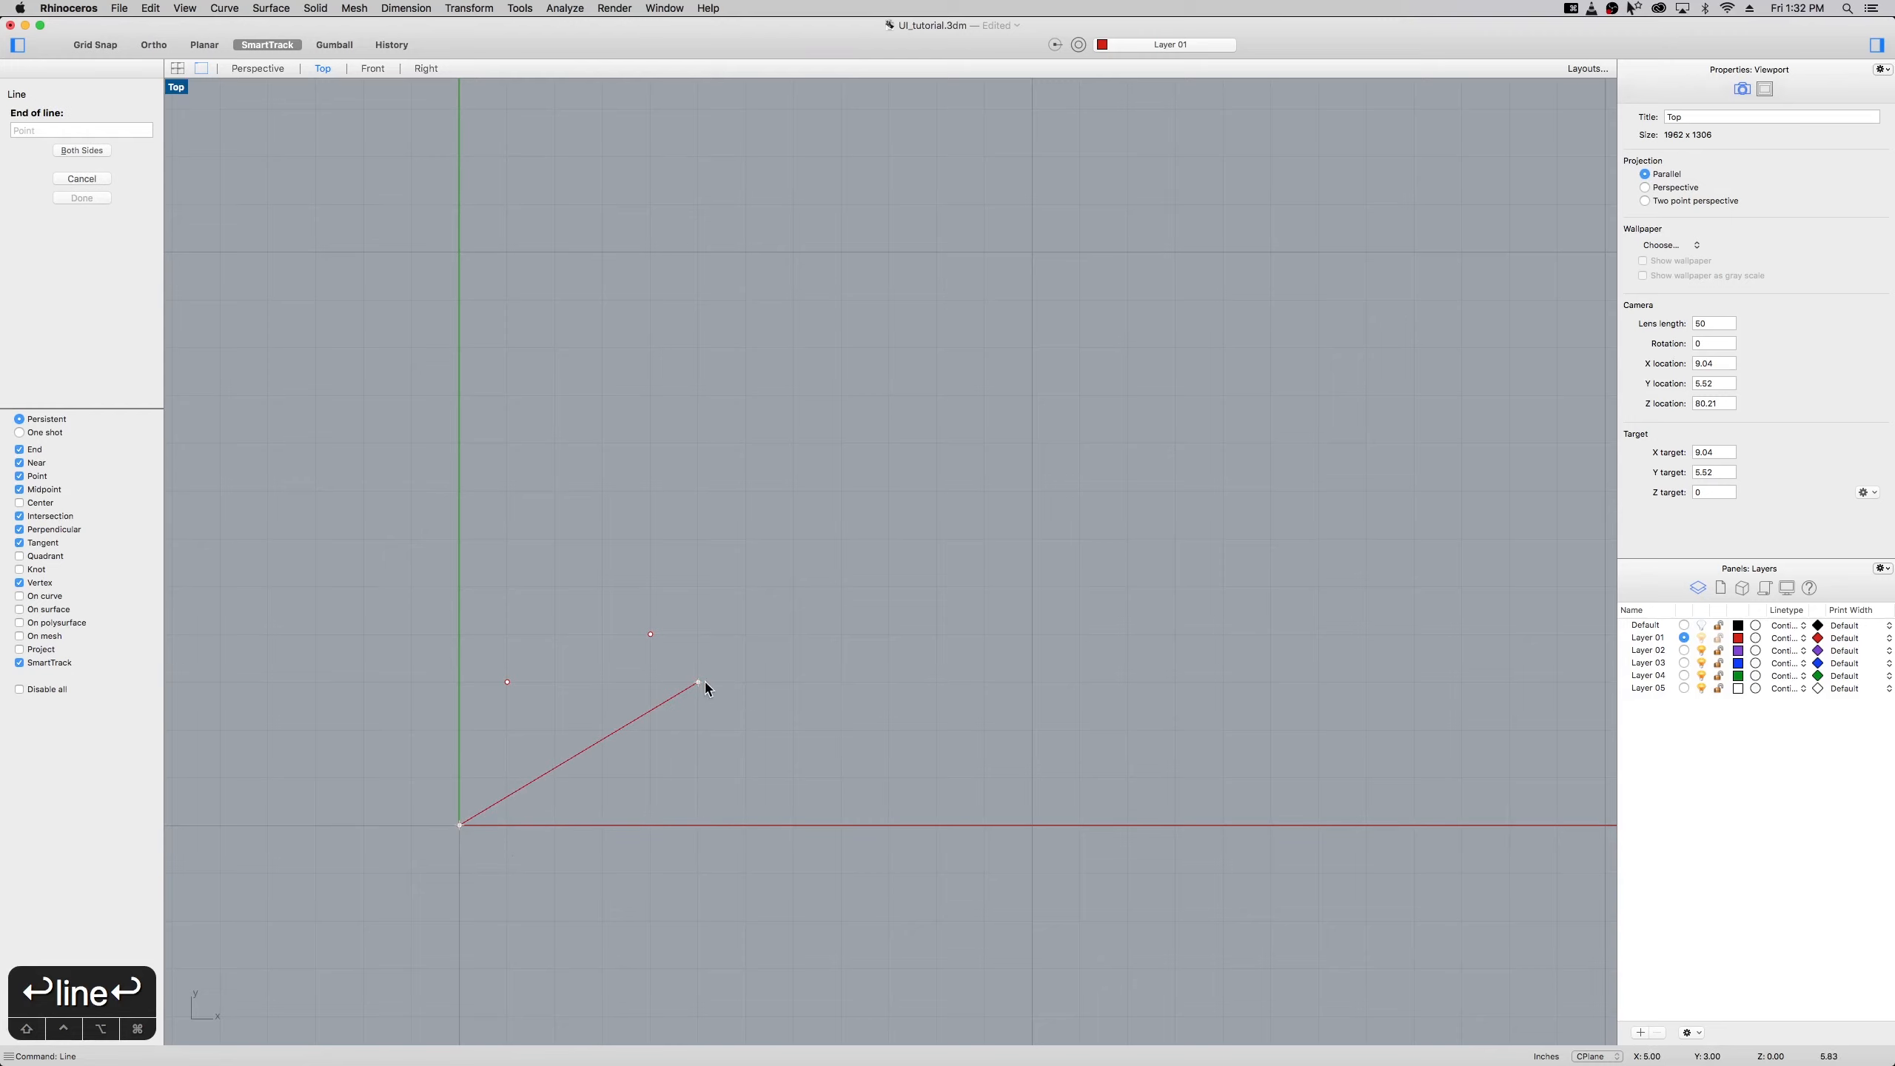
left_click(705, 683)
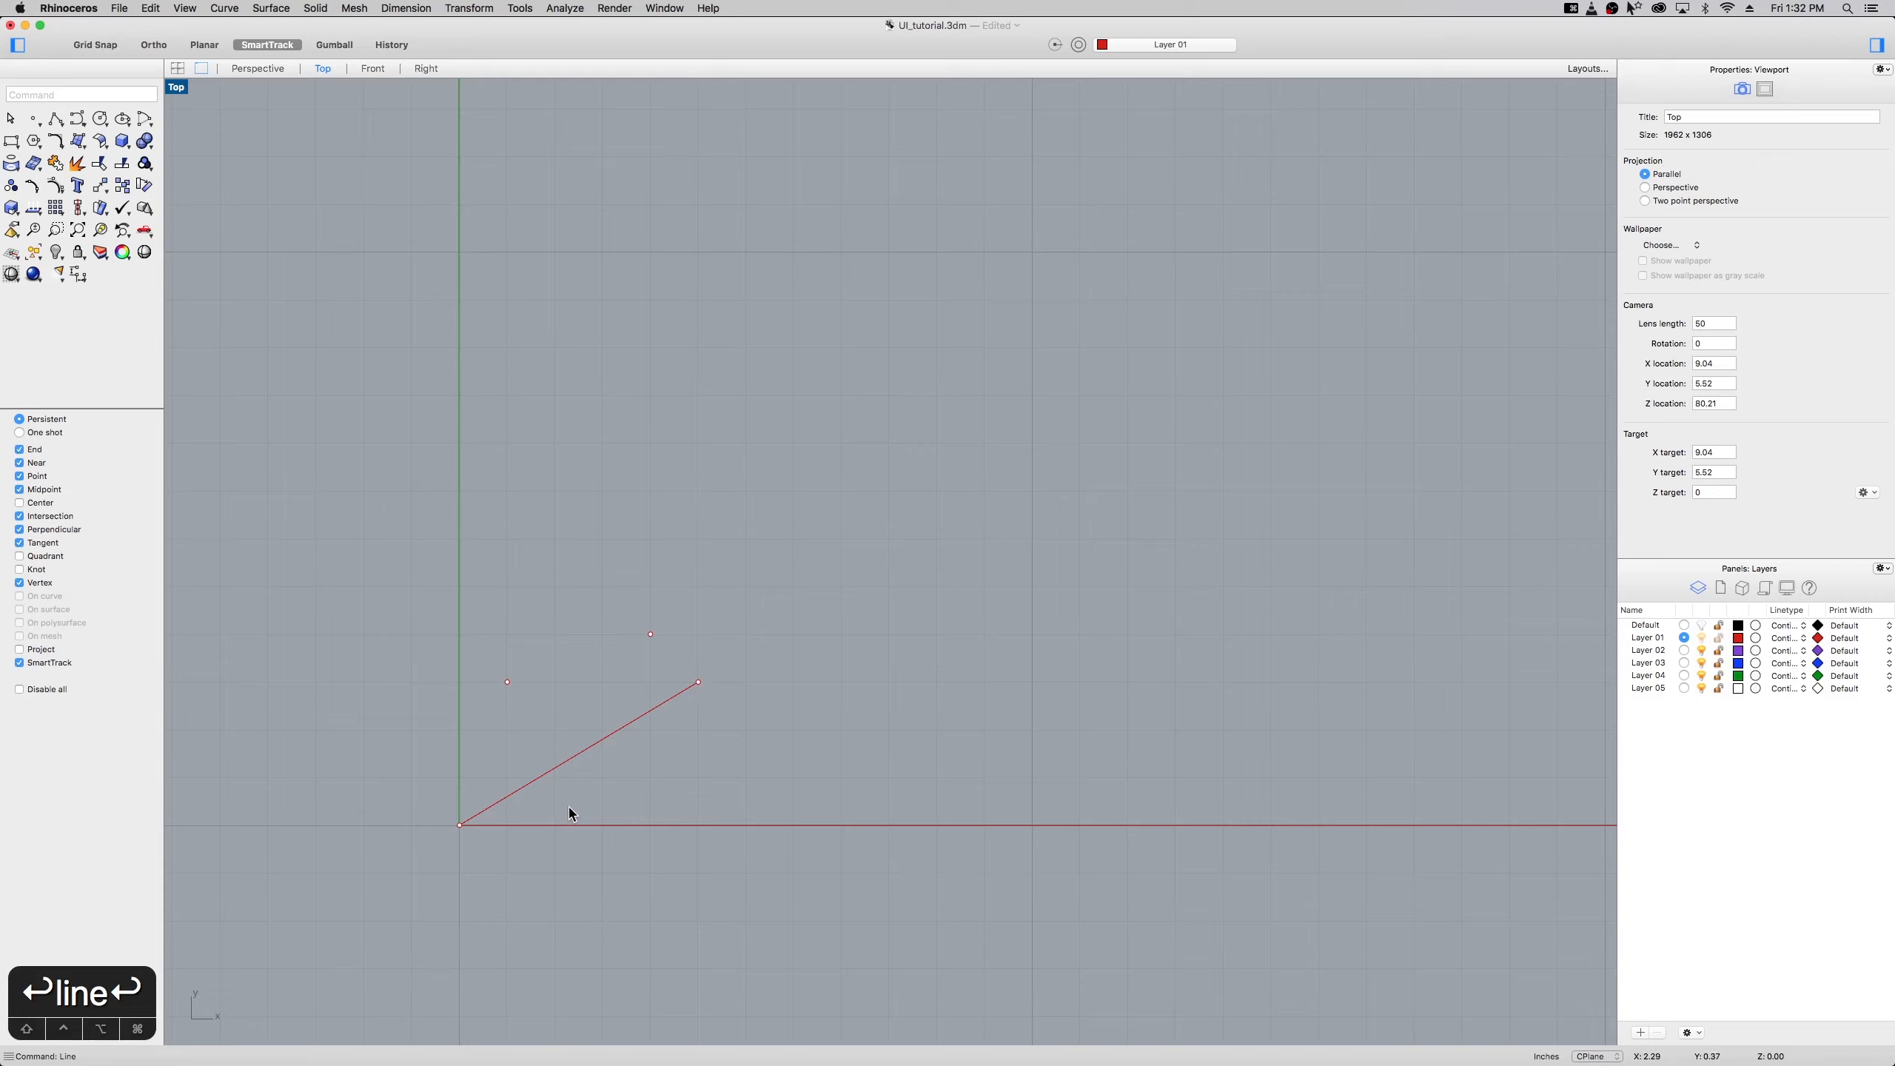
Repeat the Line command to draw a duplicate directly over the existing line, from the origin to (5, 3)
key("space")
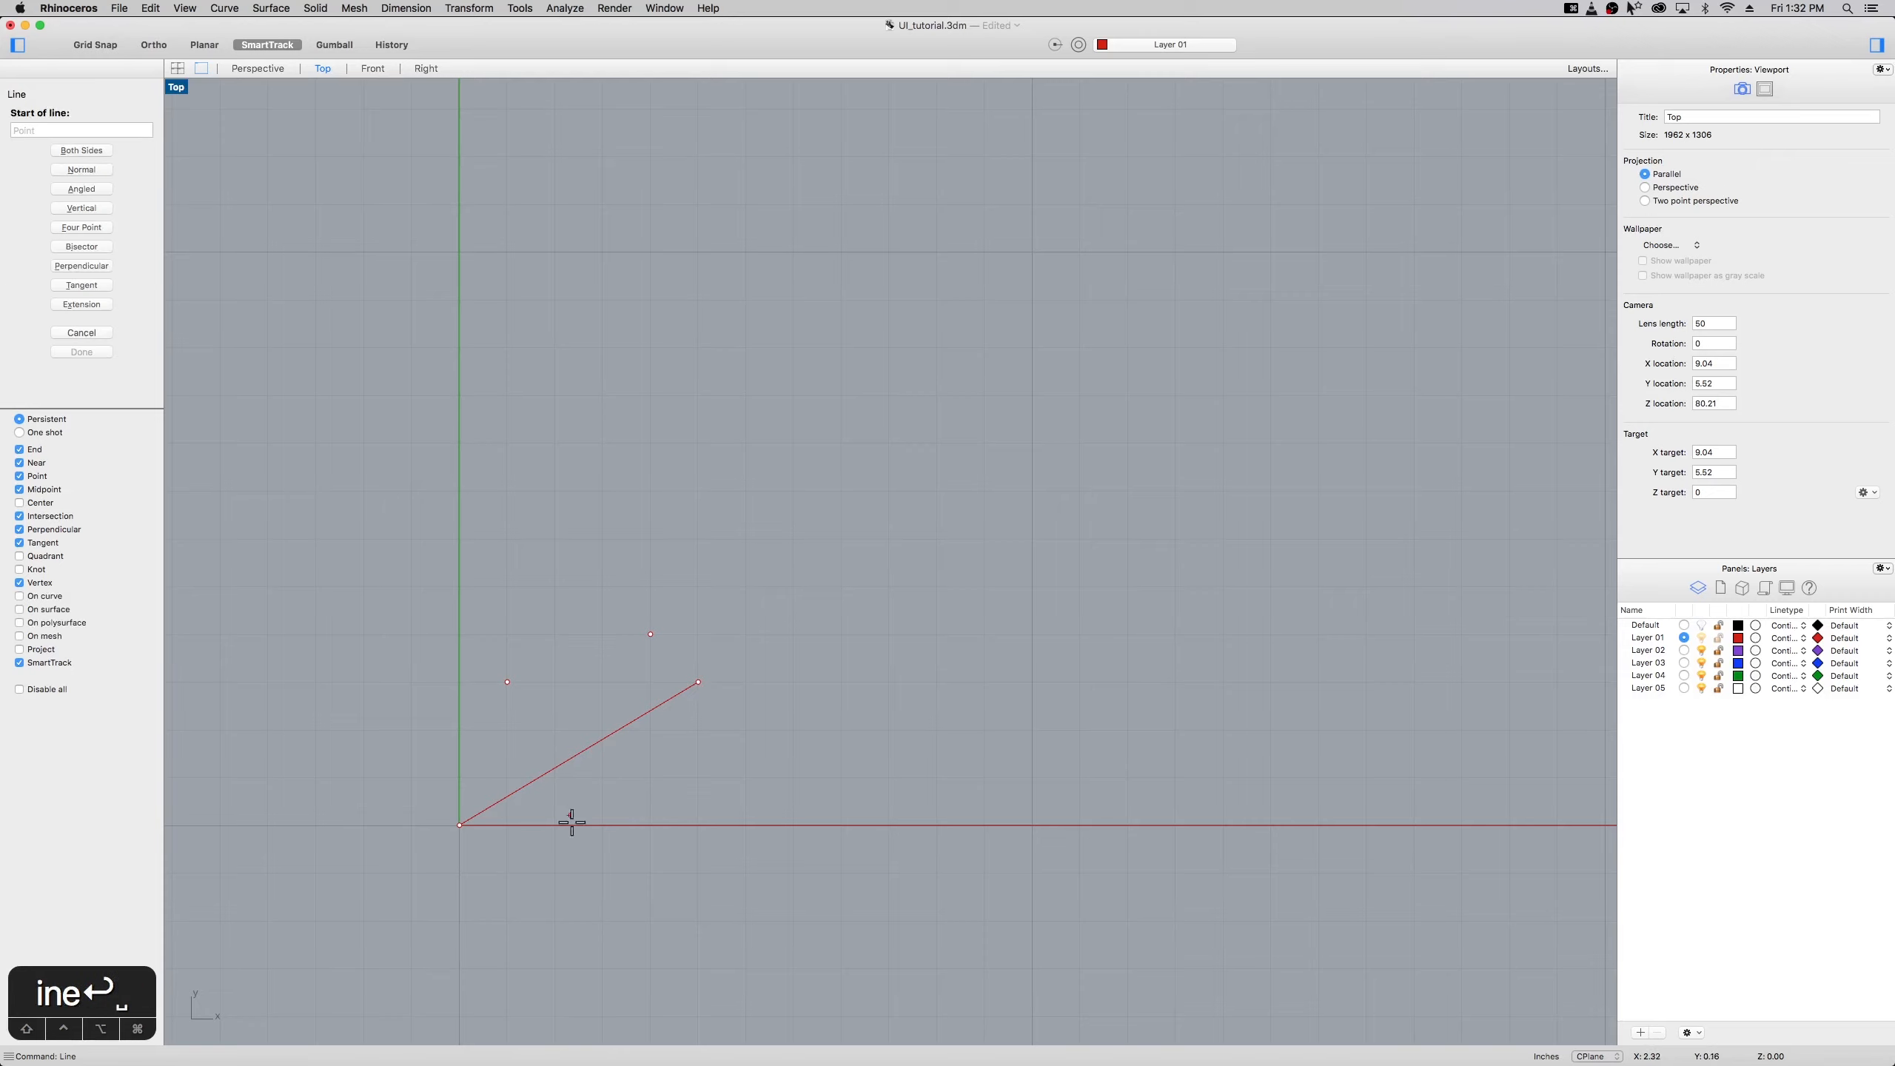
left_click(463, 827)
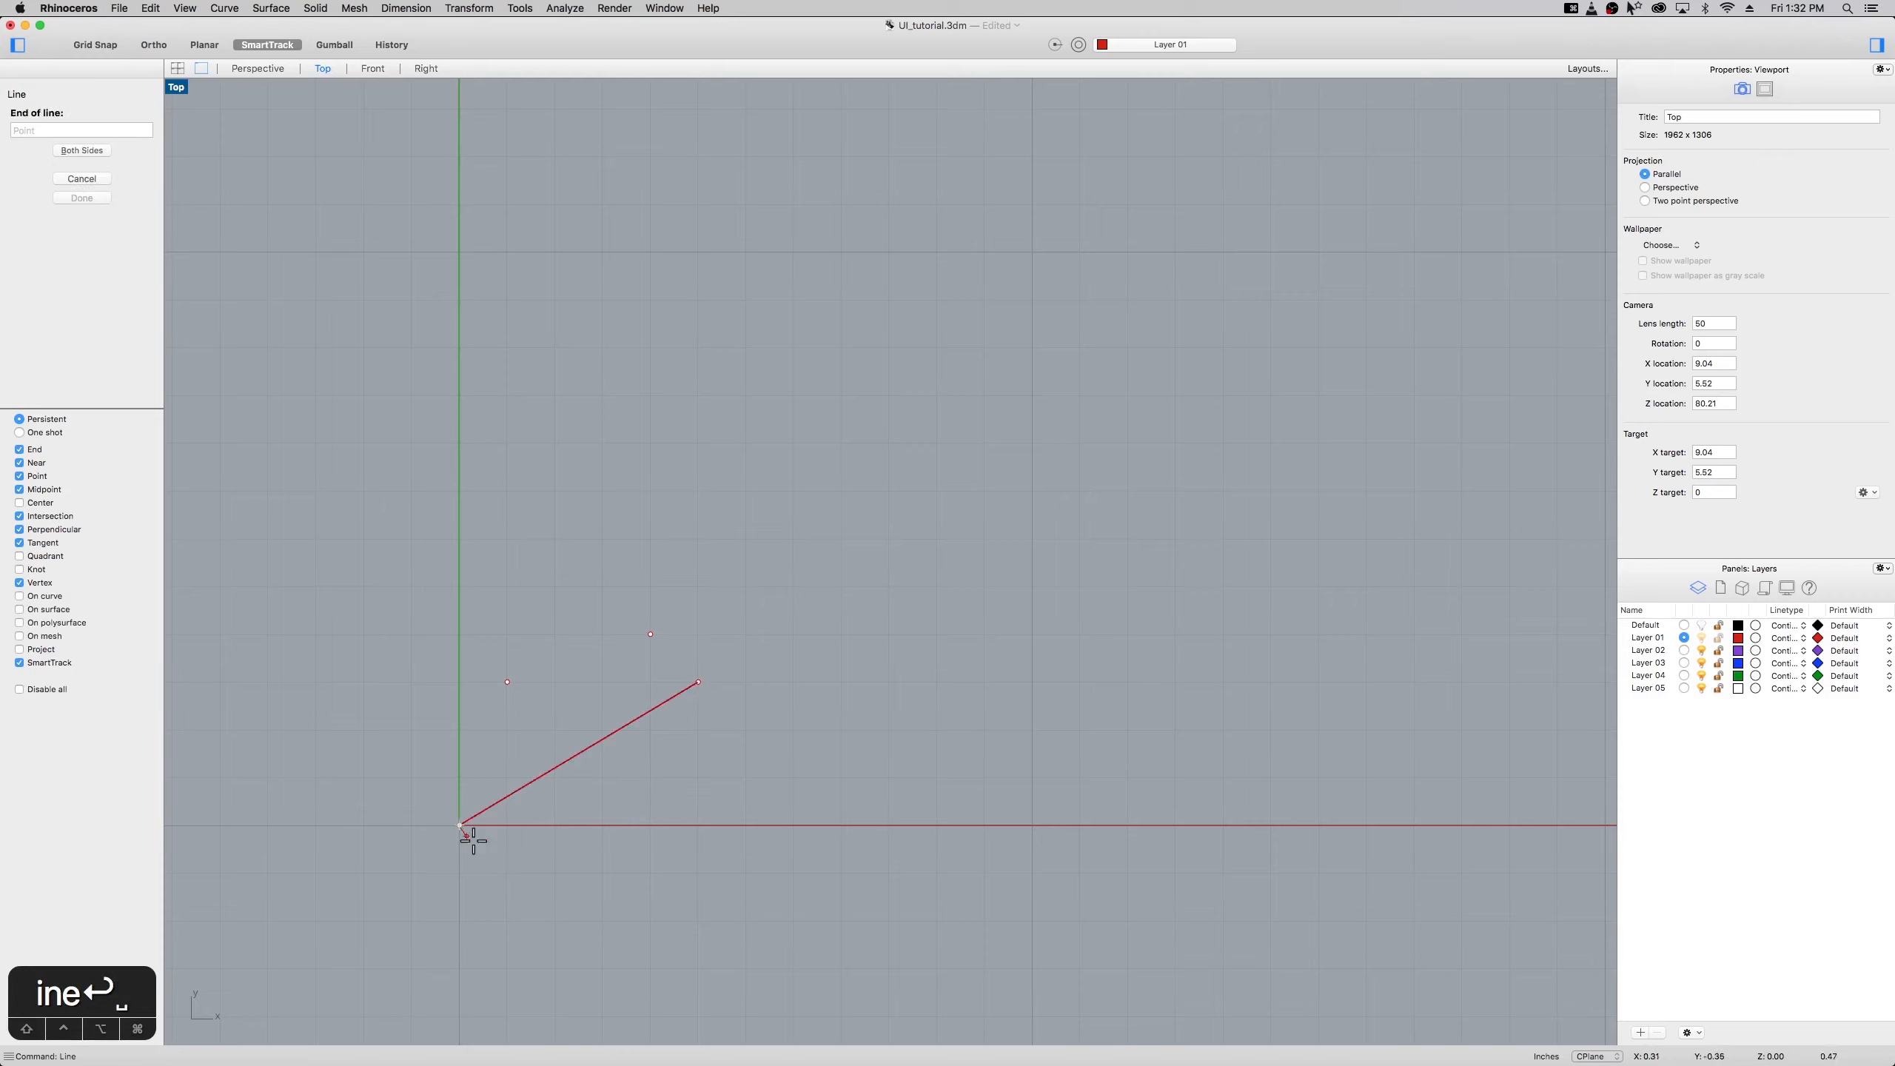
left_click(695, 683)
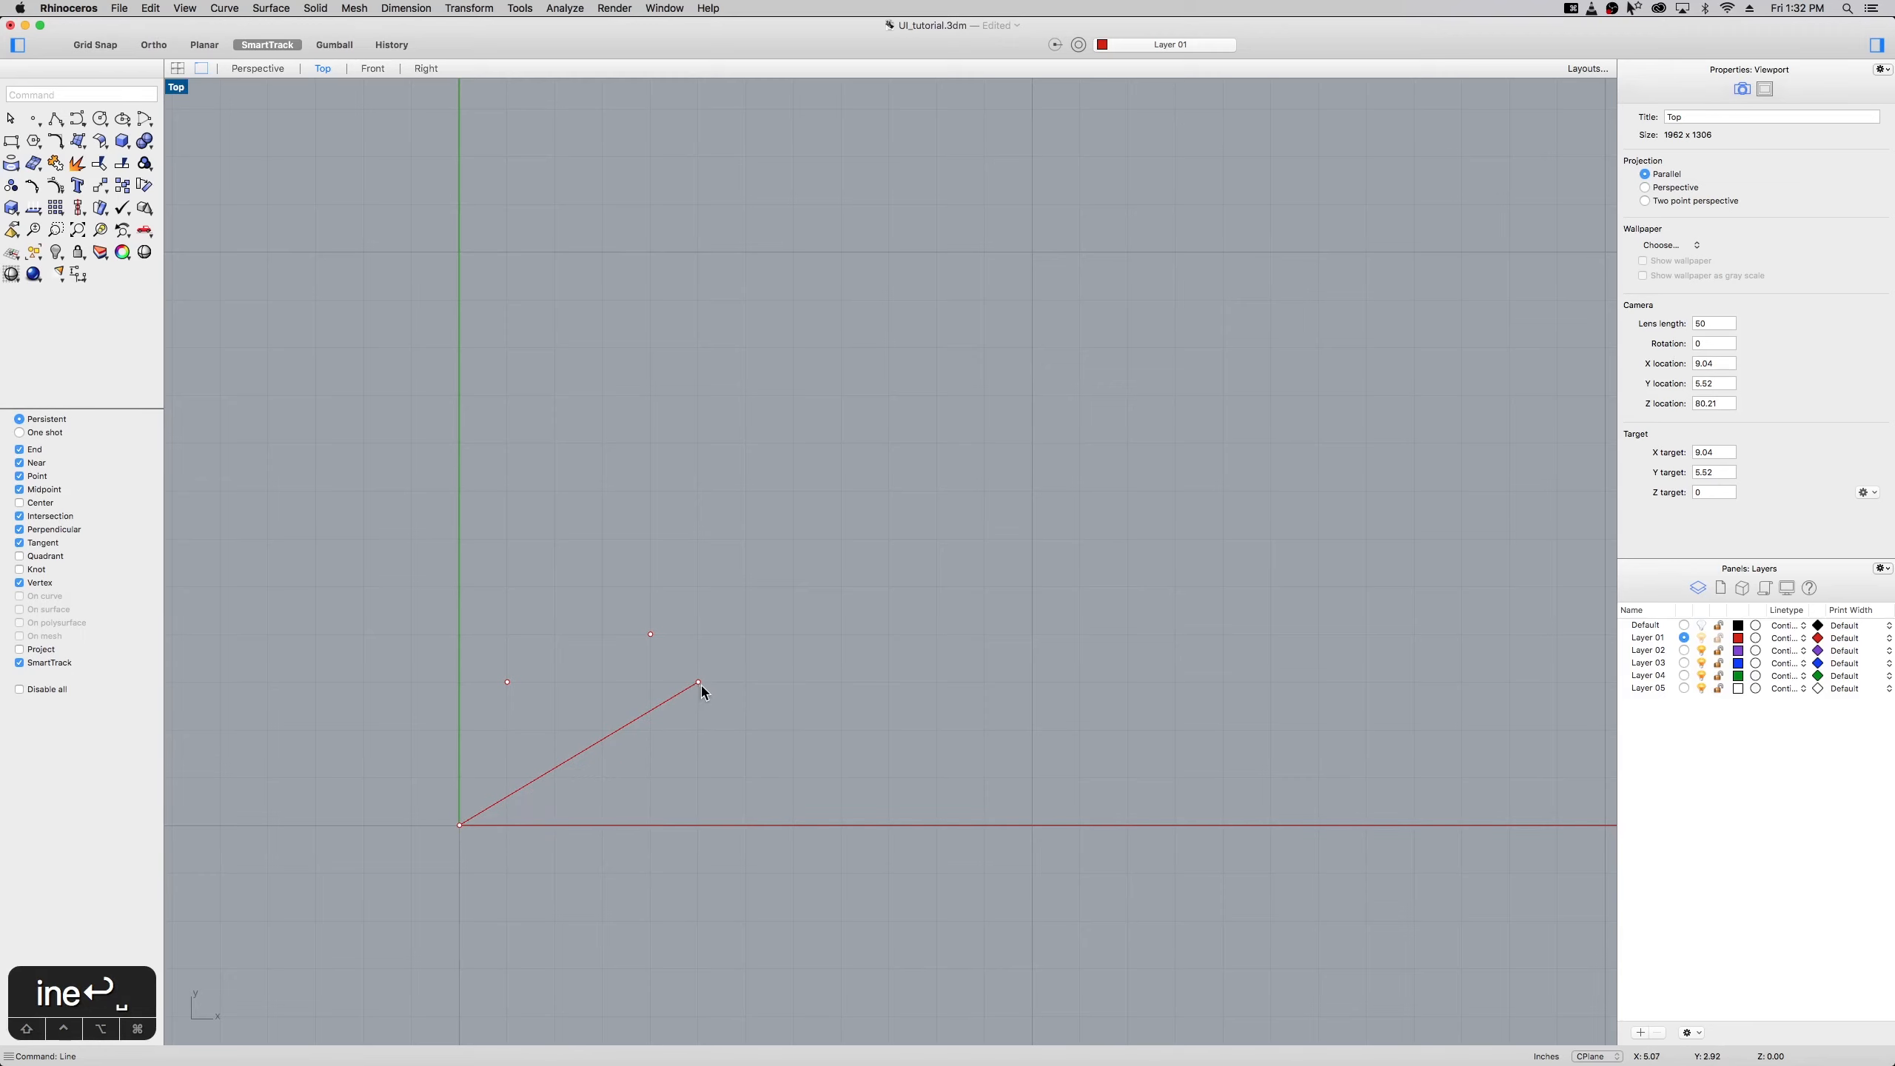
Select one of the two overlapping lines and delete it
left_click(597, 748)
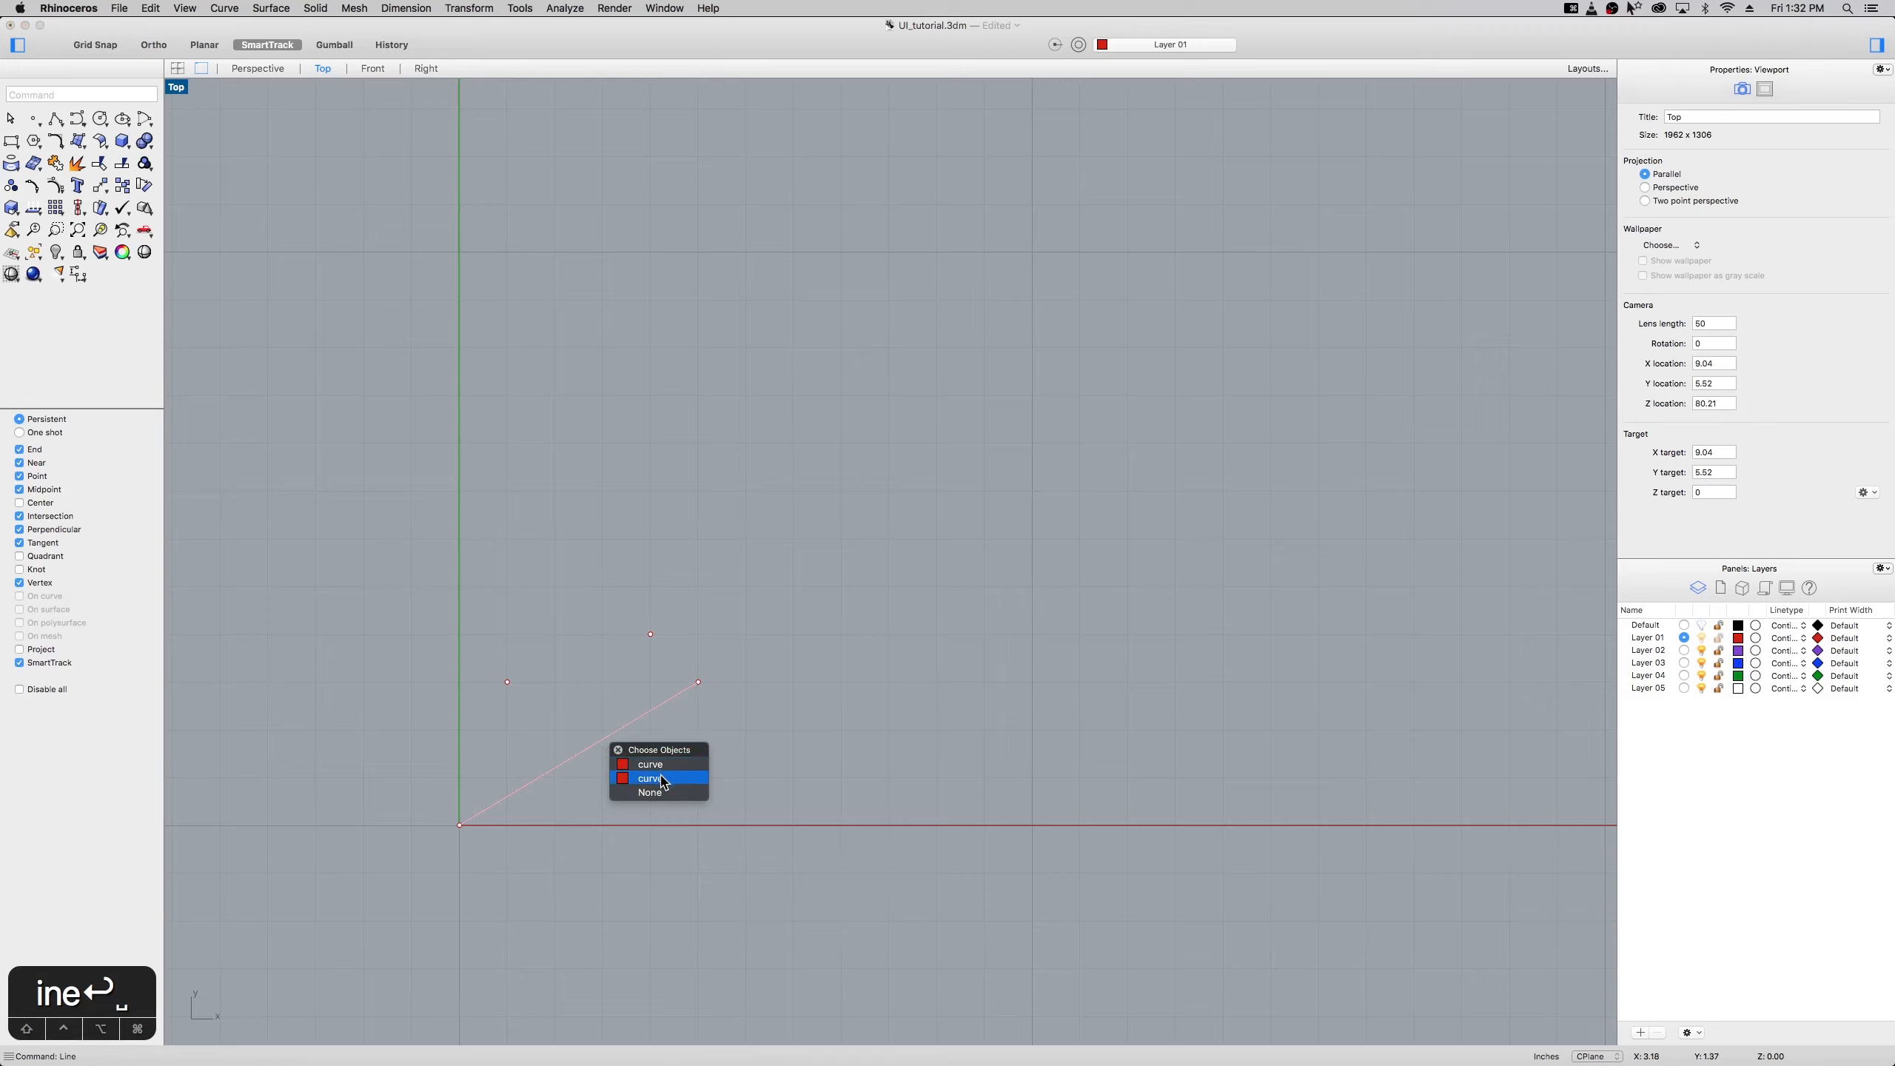
key("Up")
key("Down")
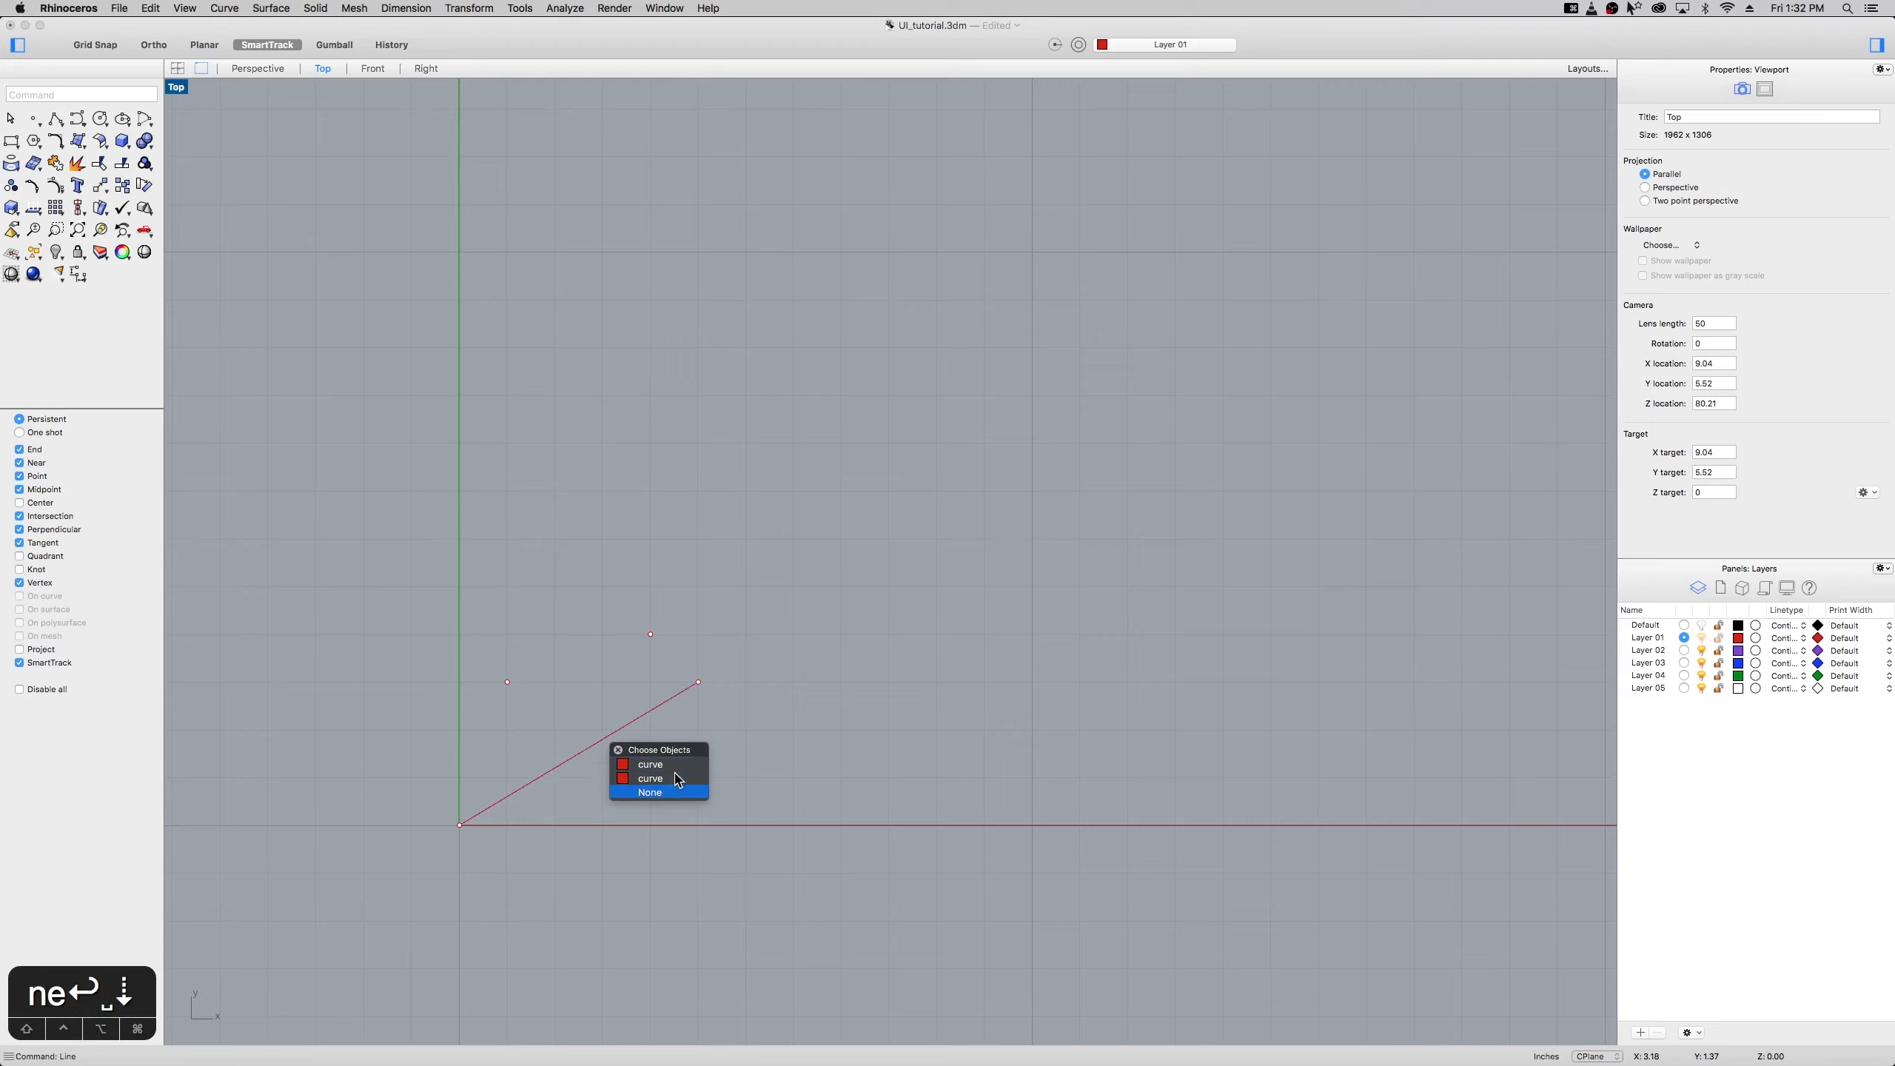
key("Up")
key("Up")
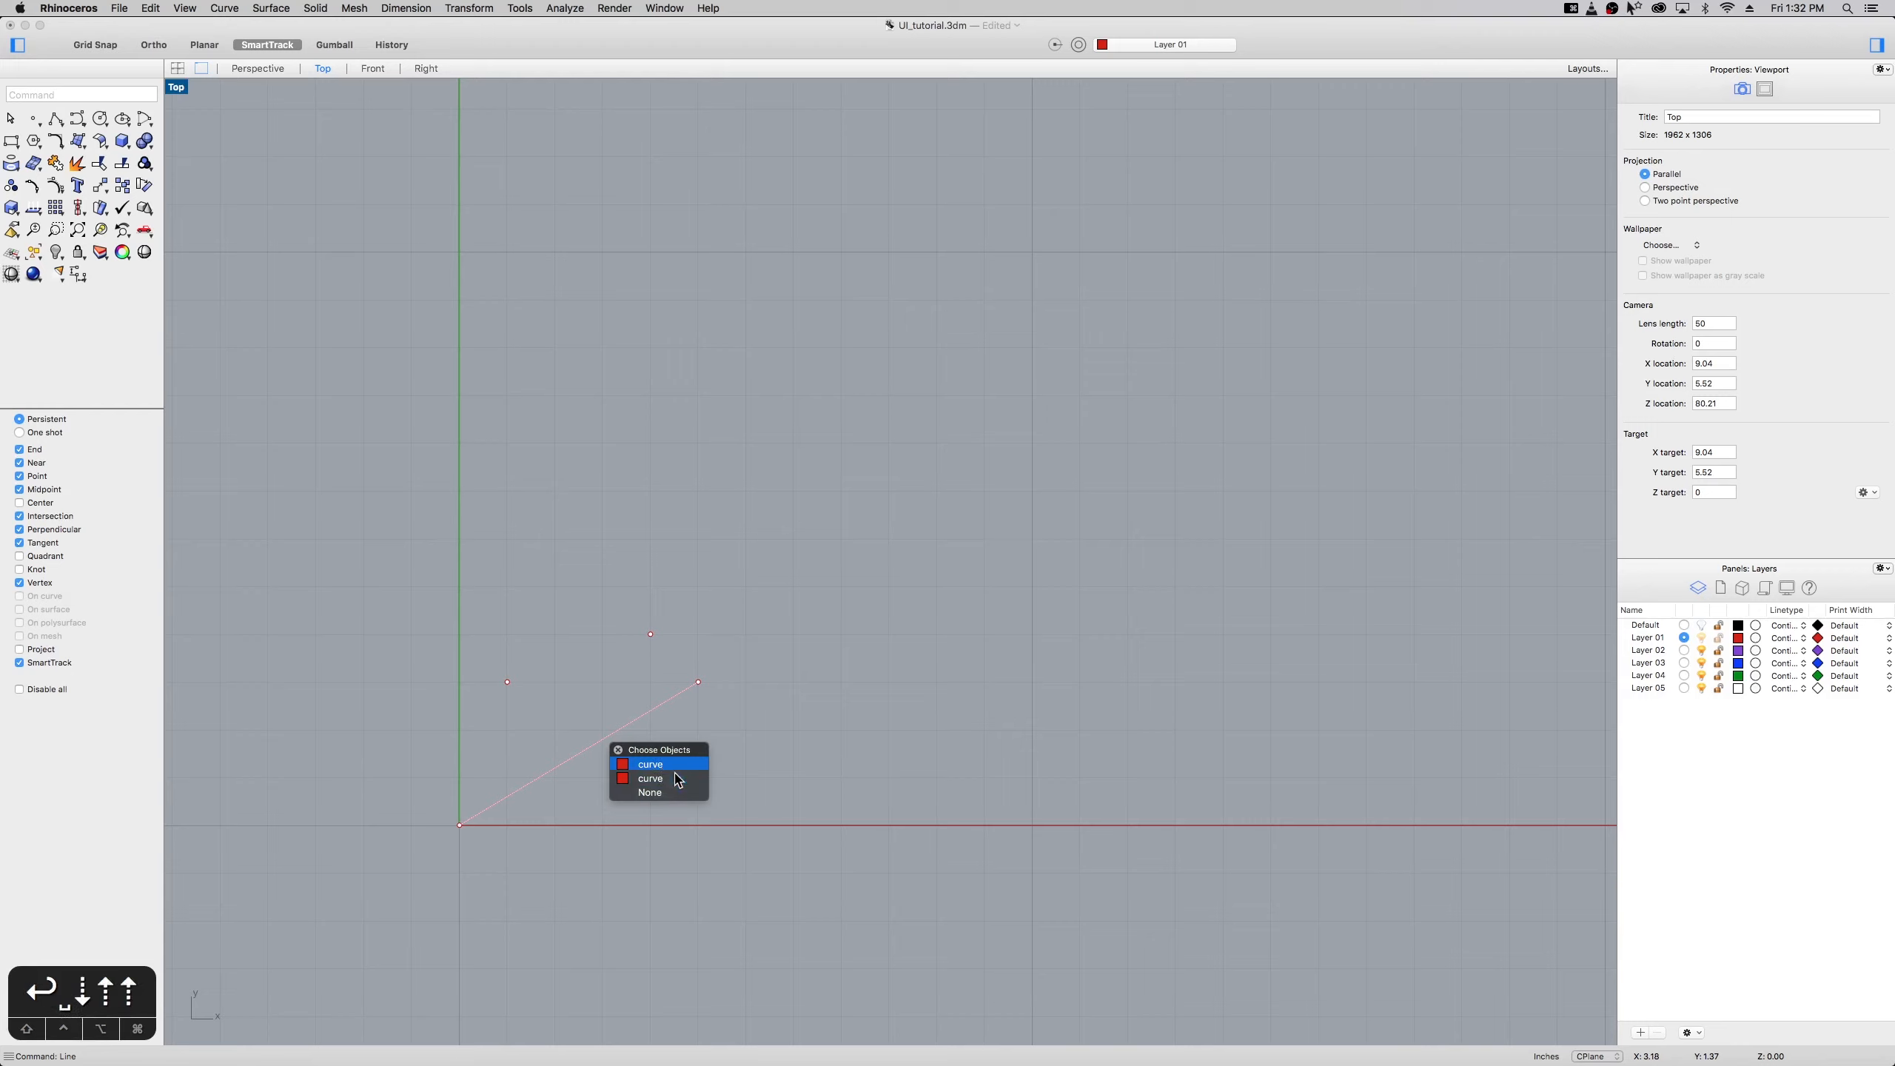
key("Return")
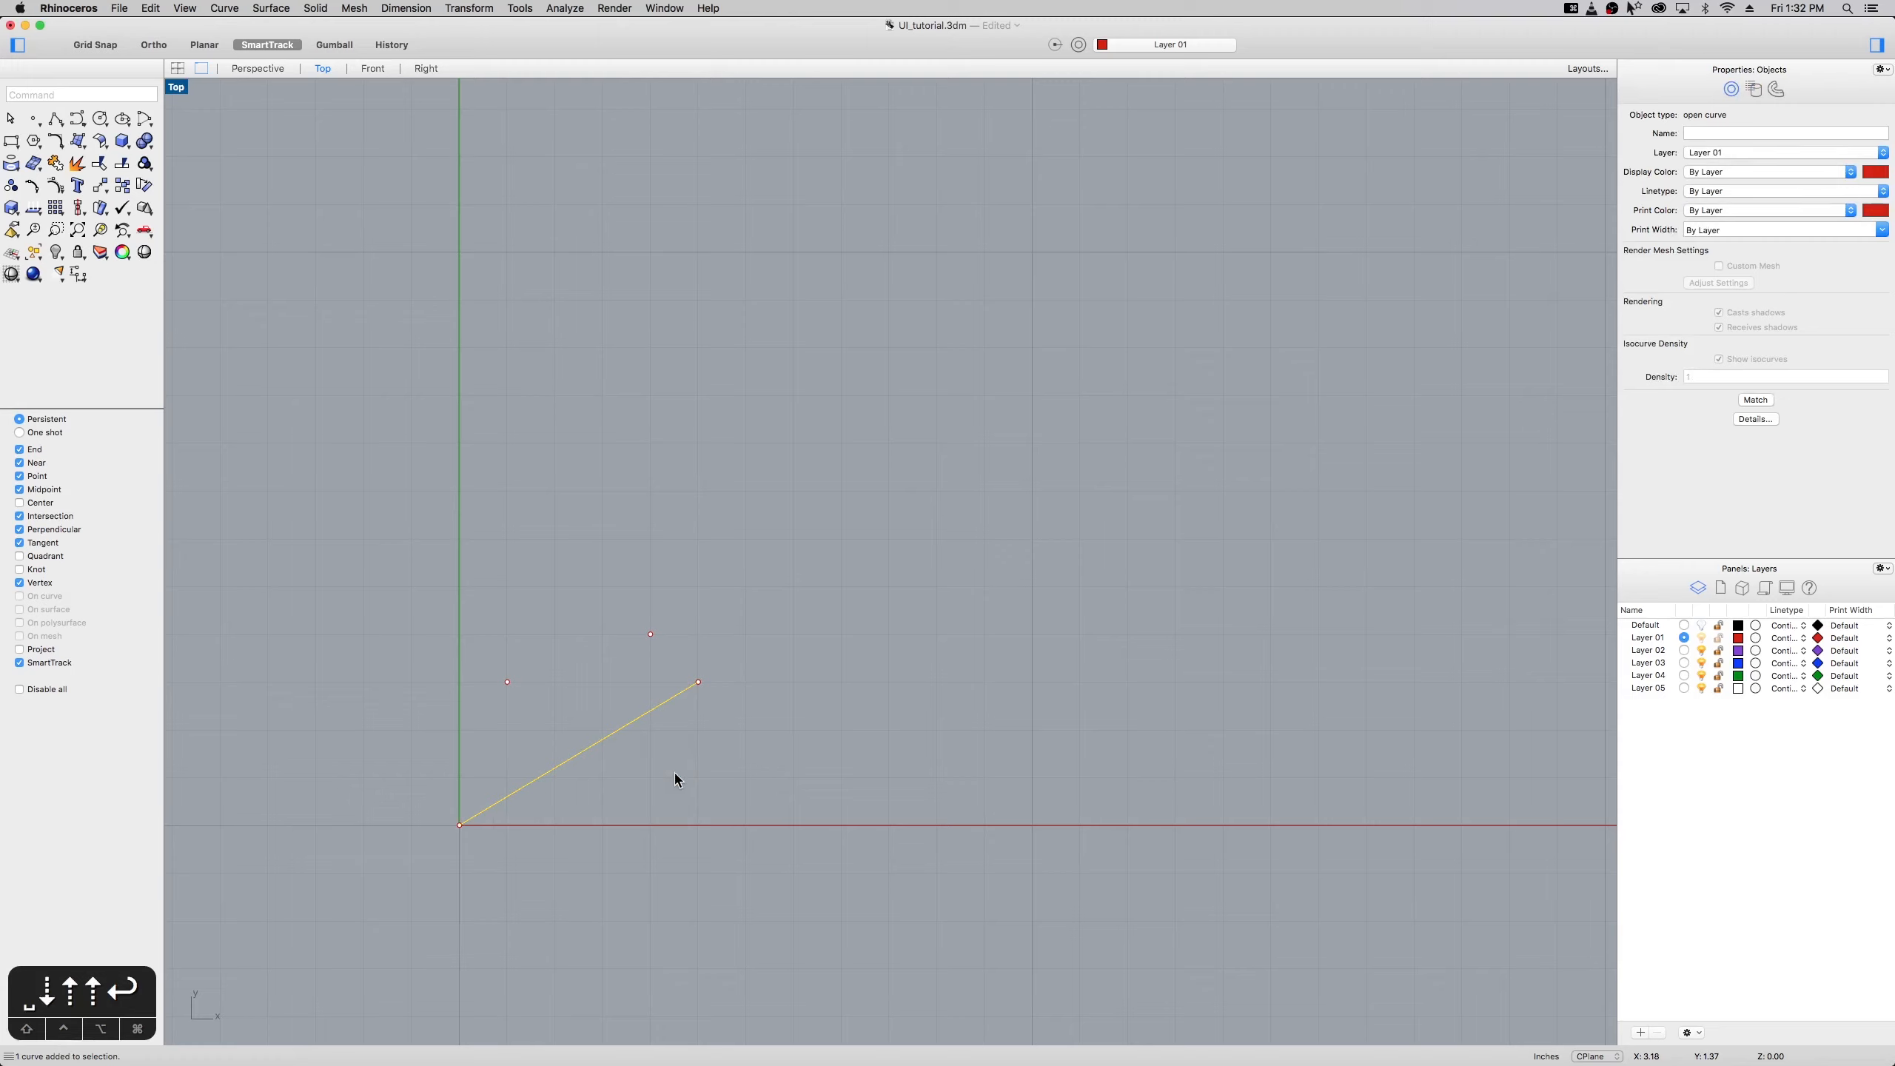
key("Delete")
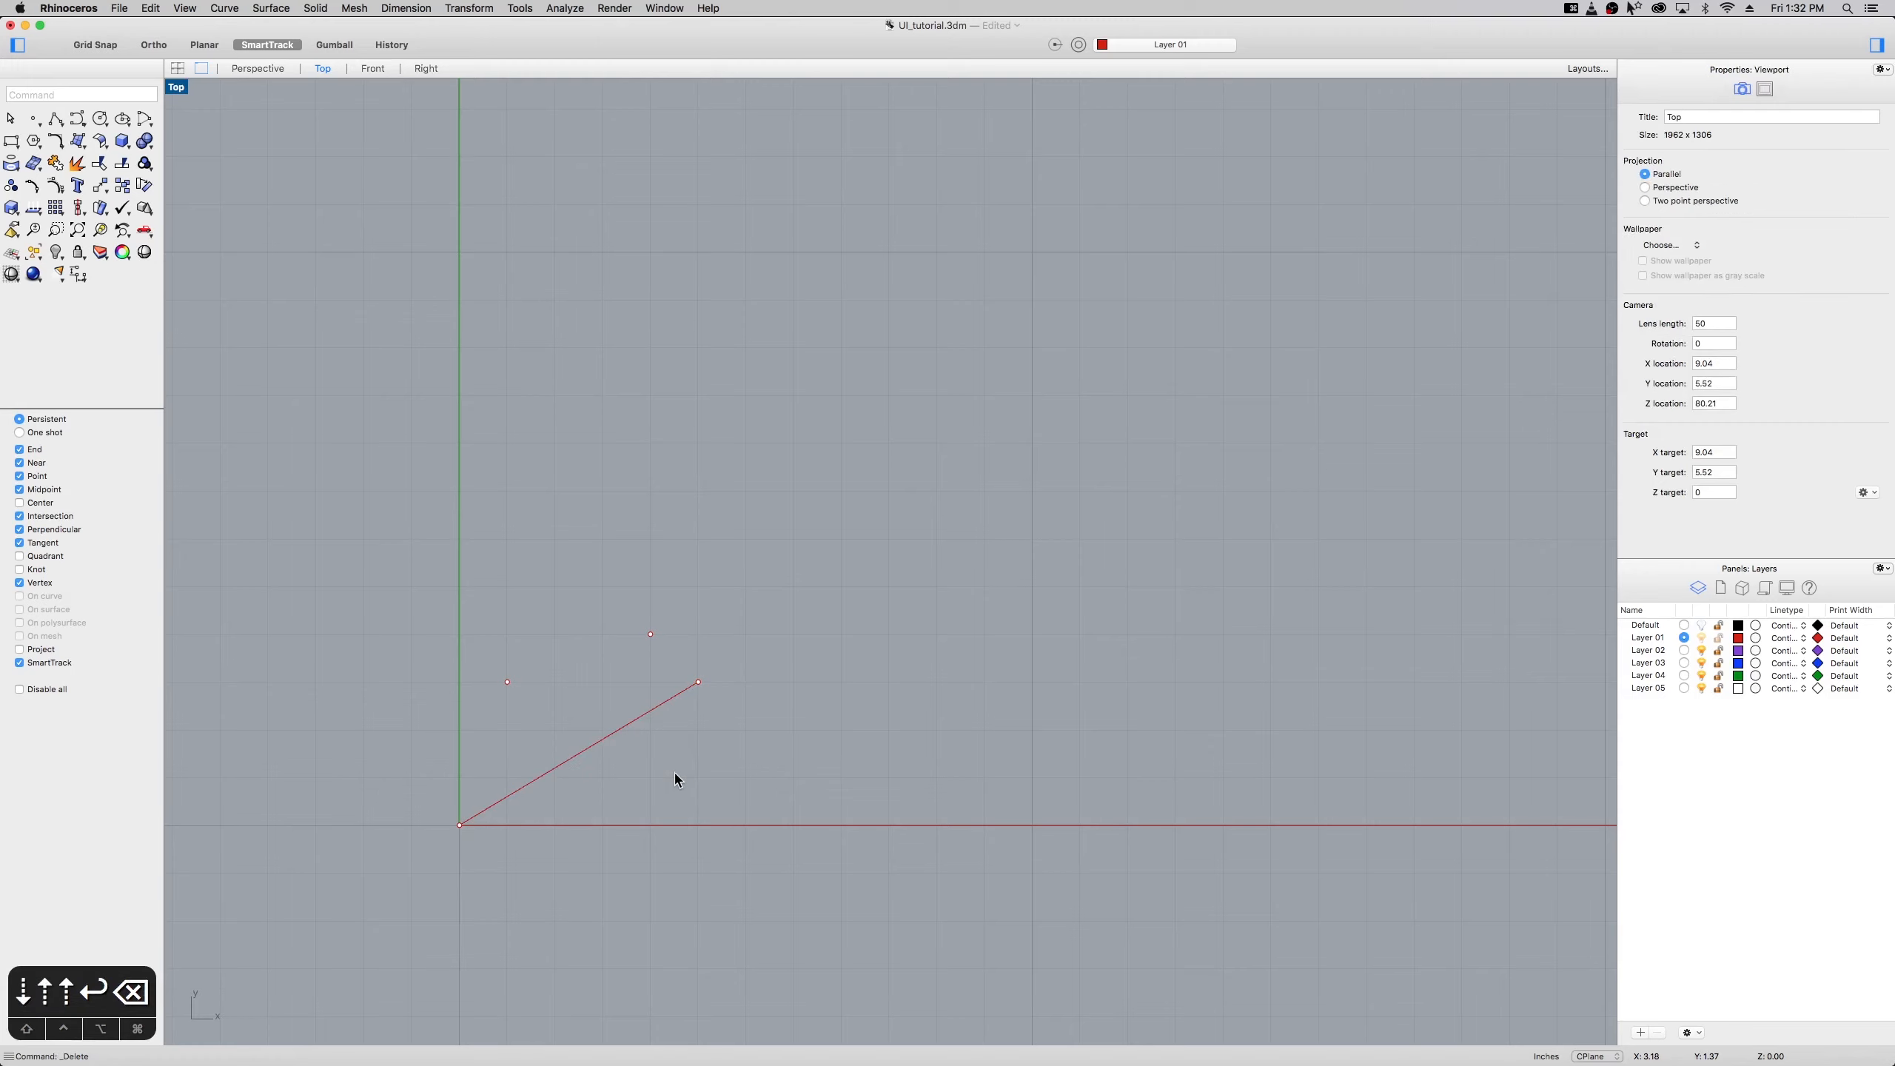
Draw an open polyline from the origin through the points at (1, 3) and (4, 4) to the point at (5, 3)
type("line")
key("Return")
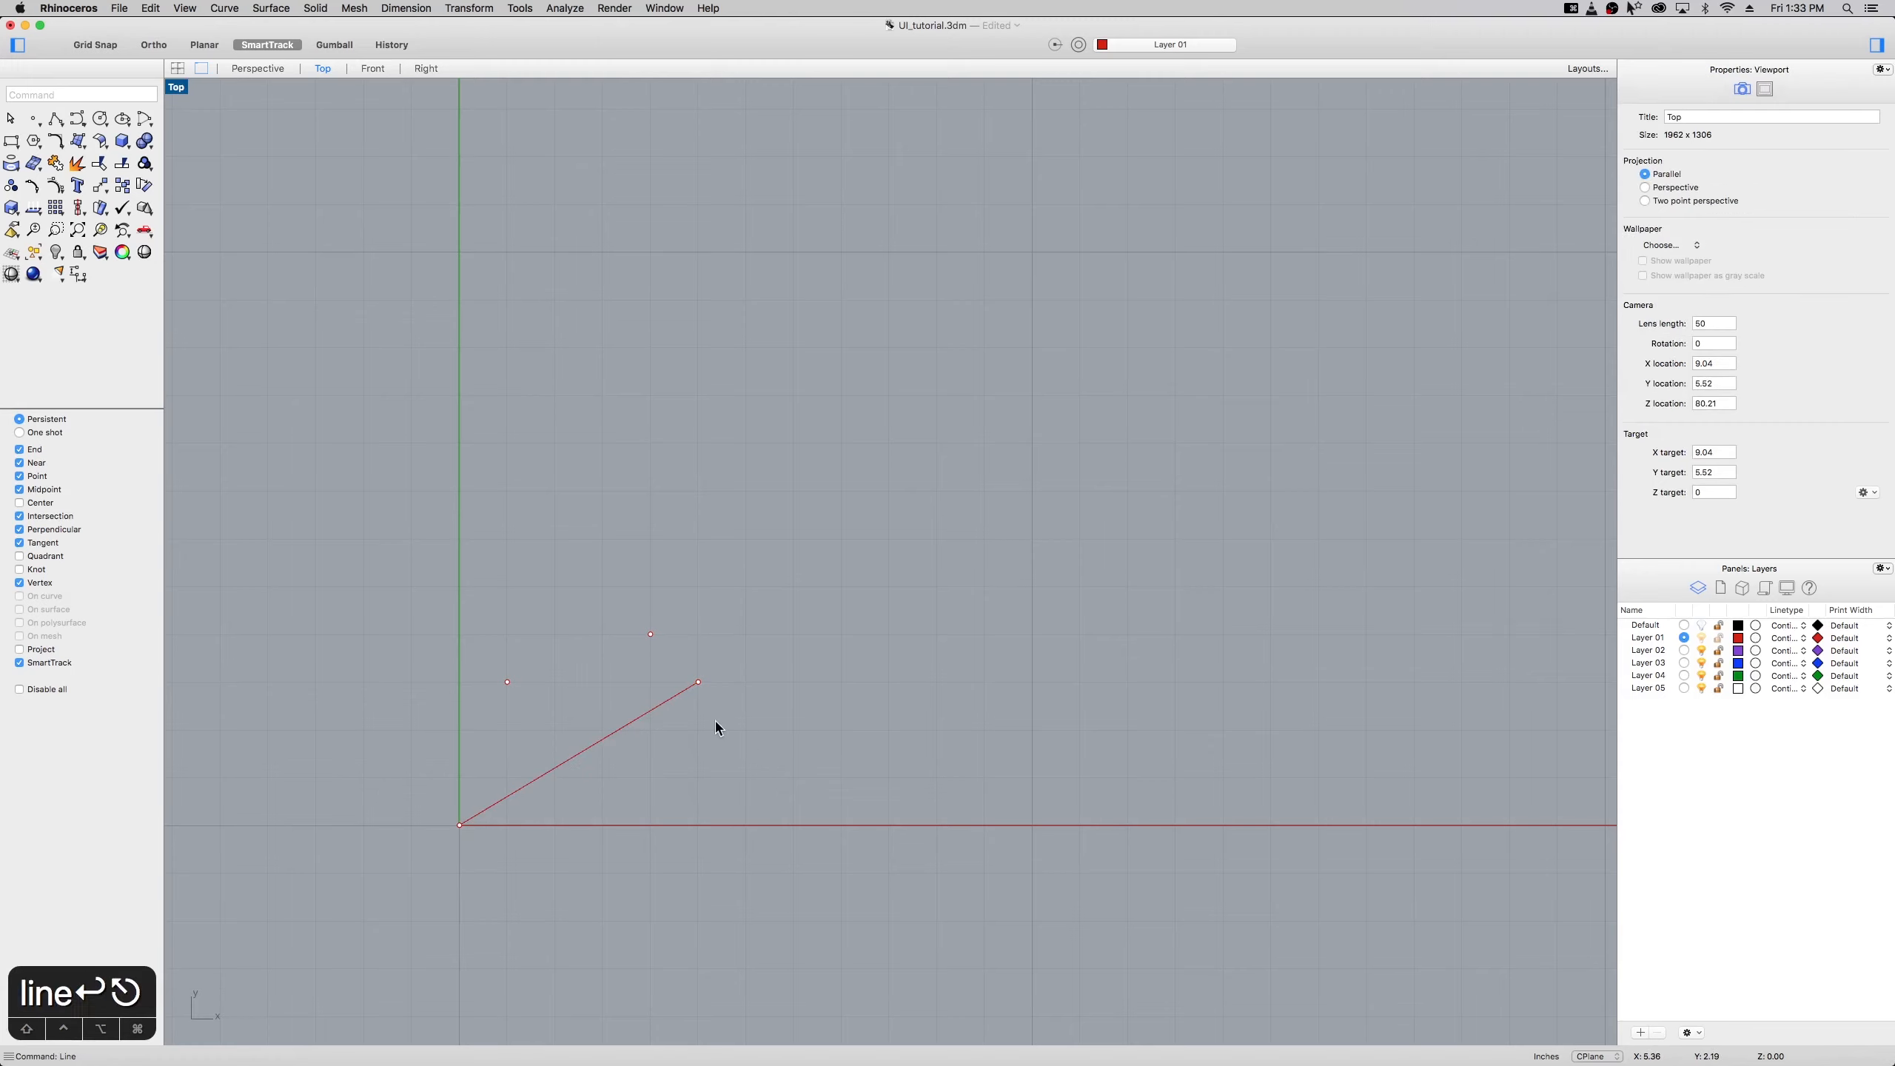
type("poly")
key("Return")
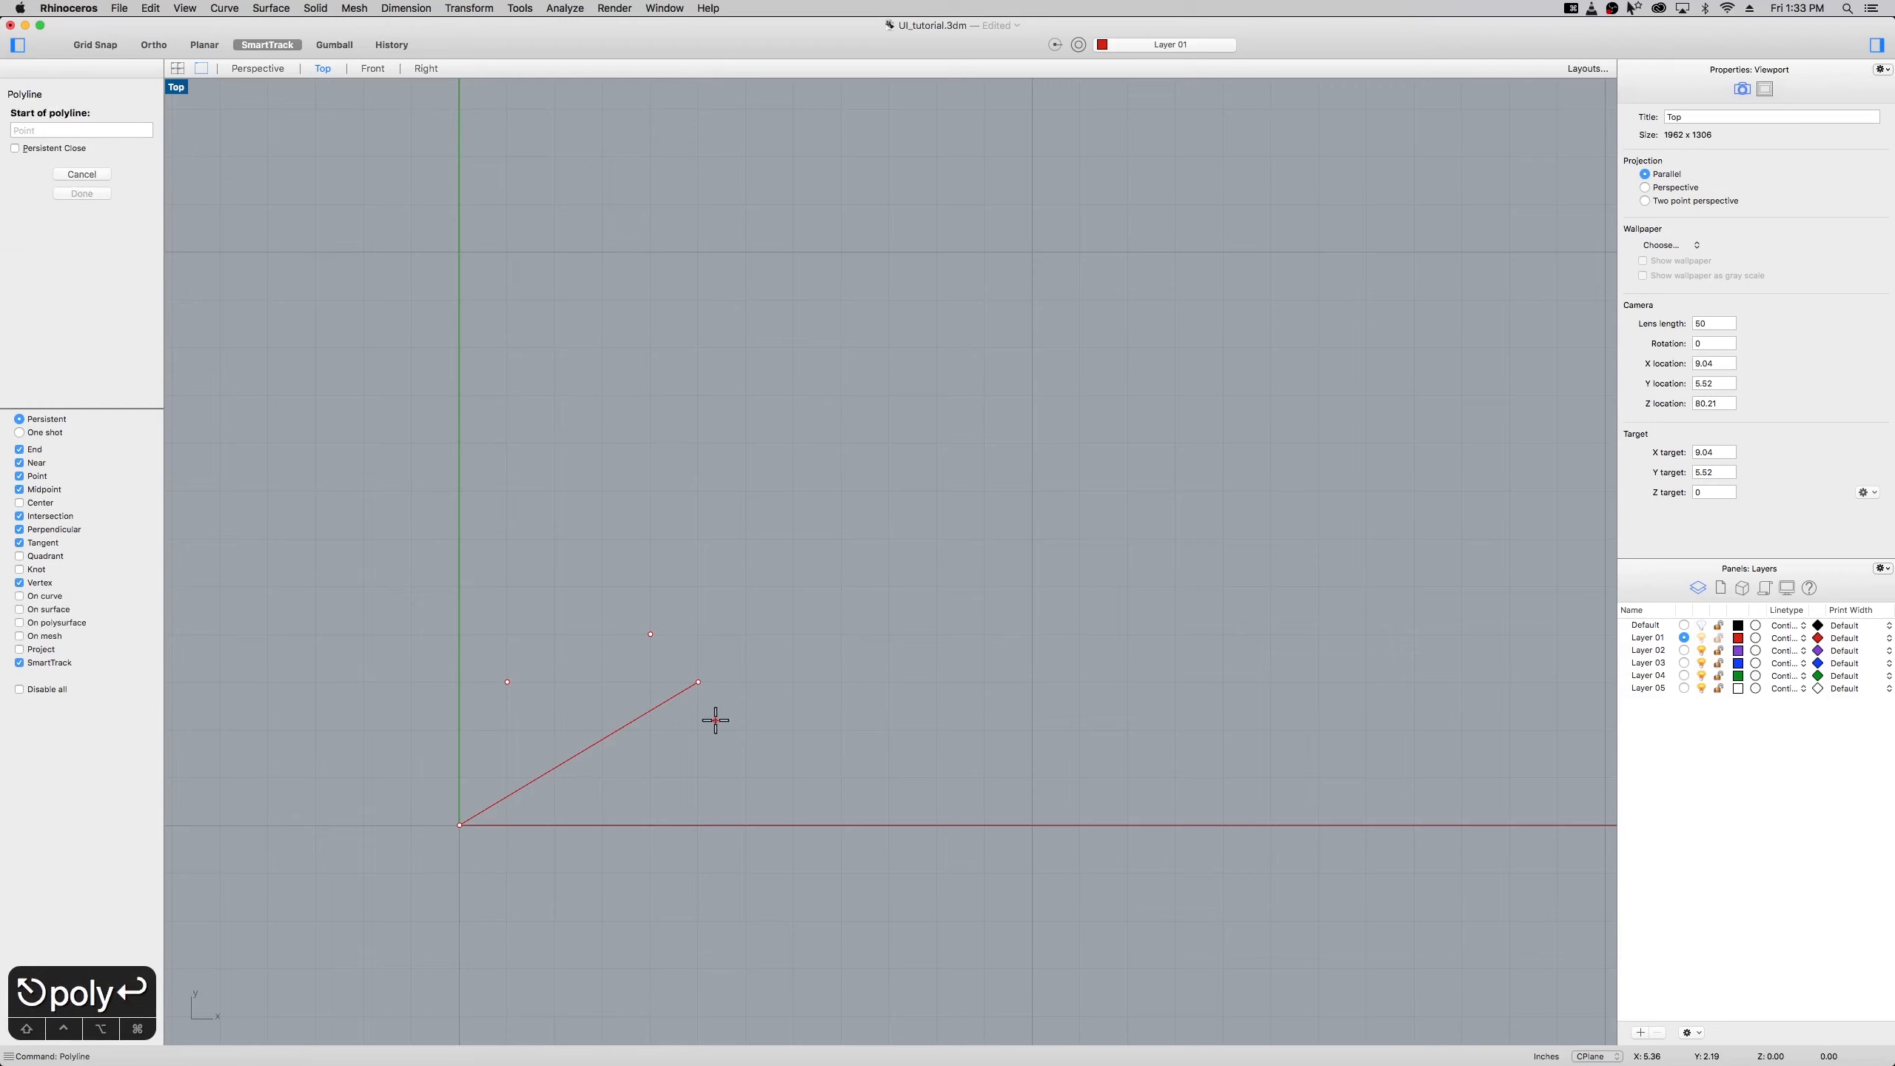
left_click(460, 825)
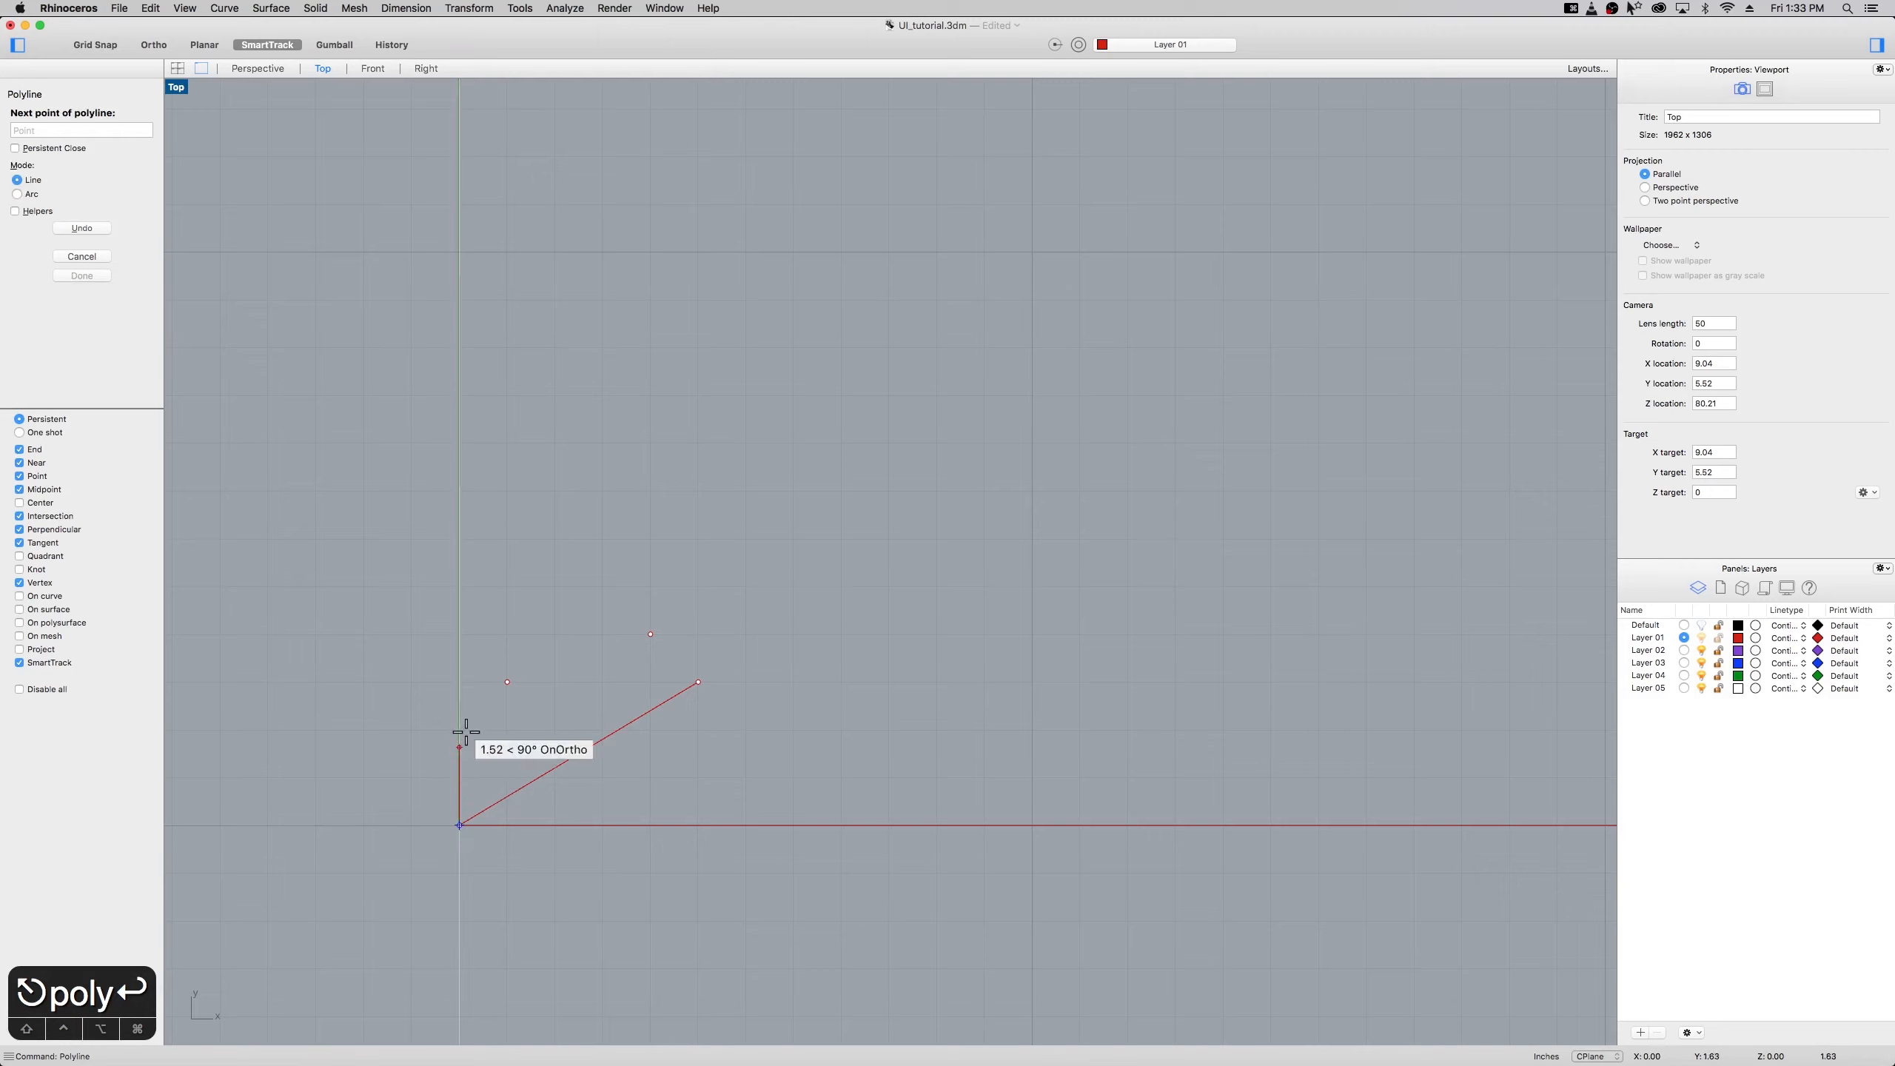
left_click(507, 682)
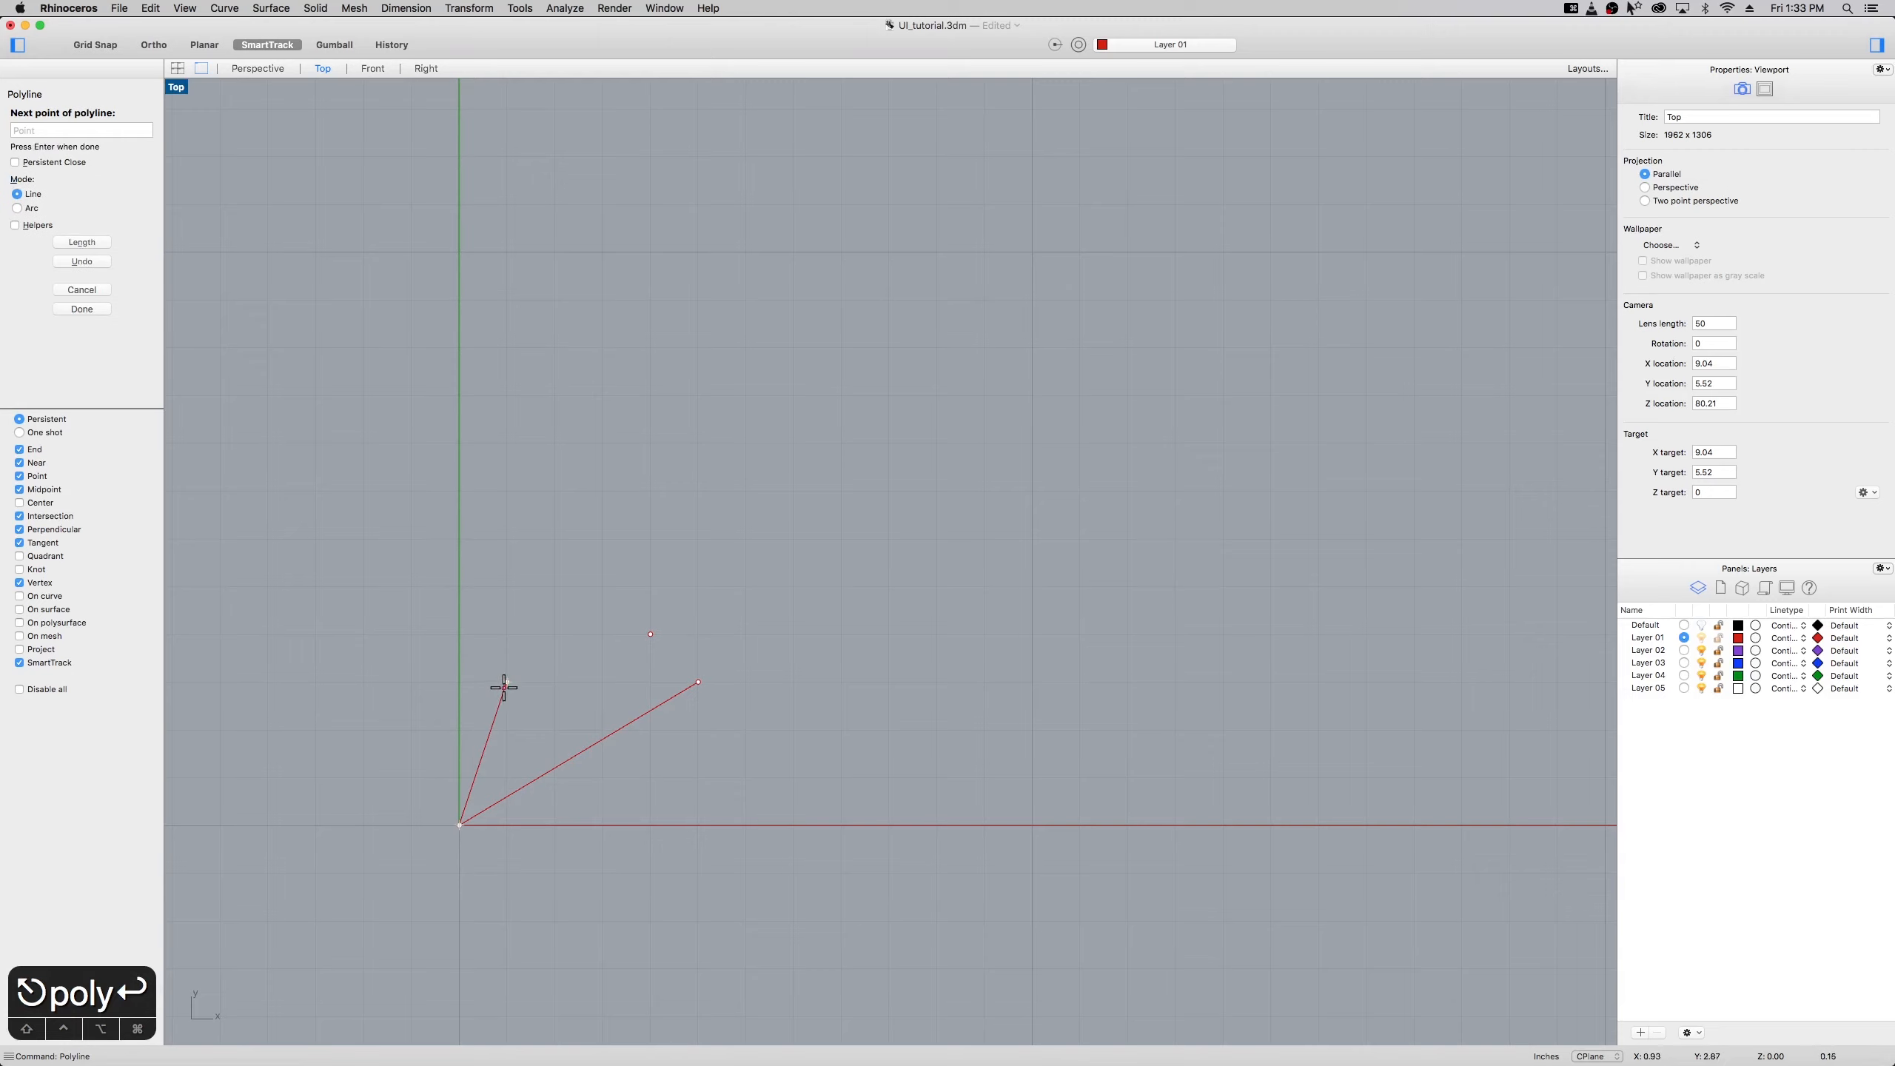
left_click(651, 633)
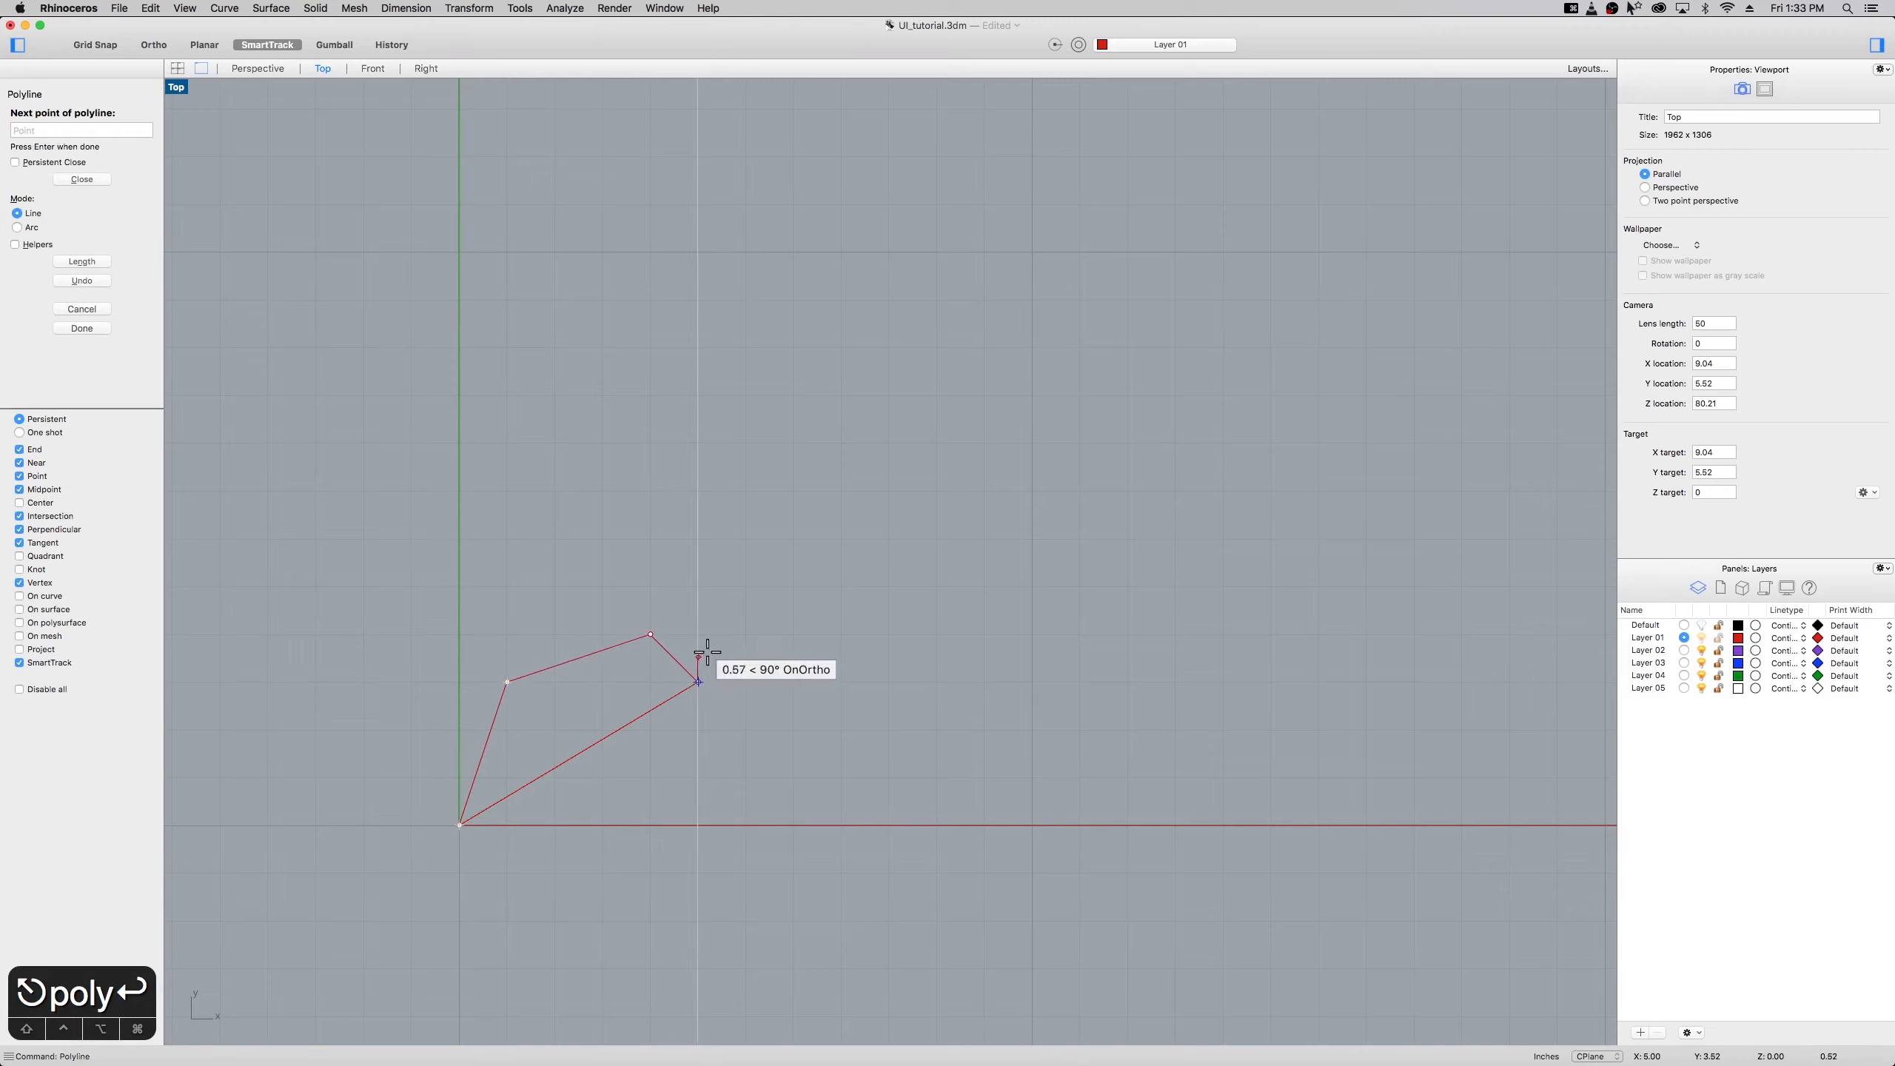
left_click(698, 682)
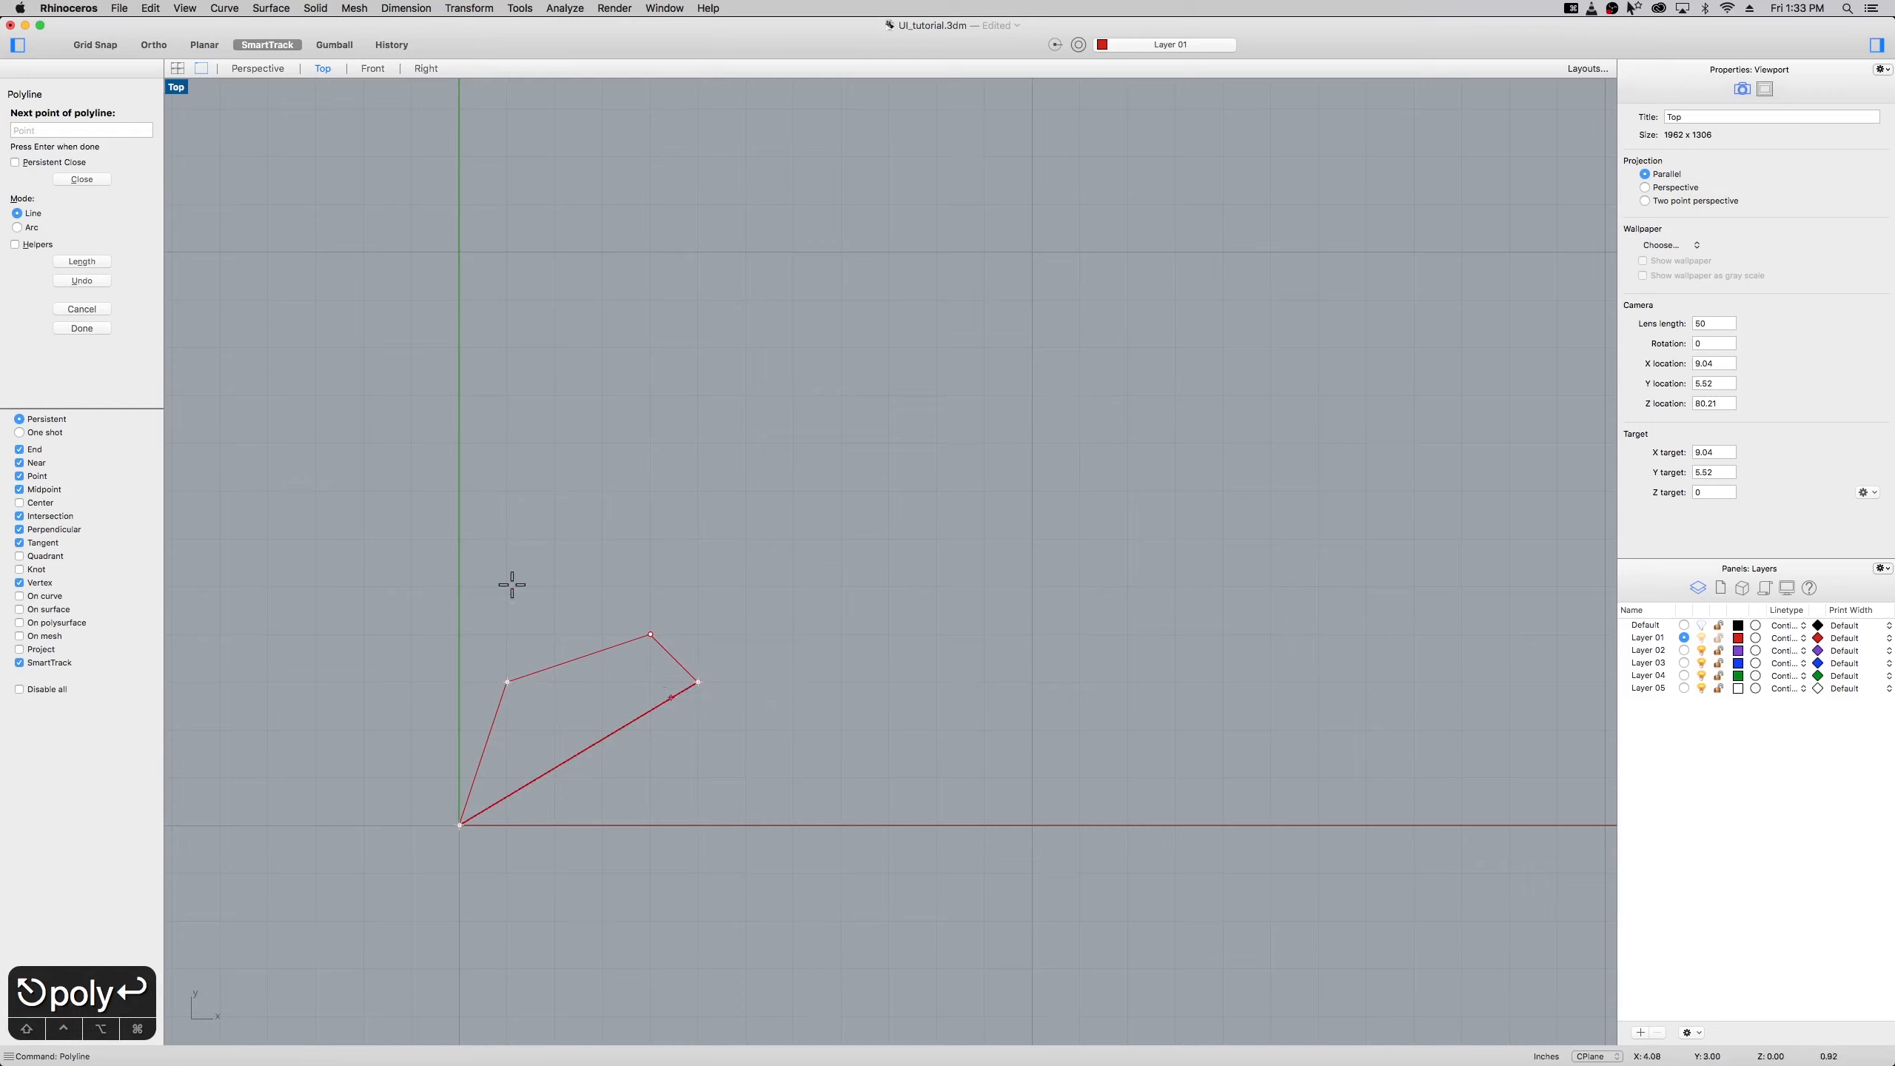
left_click(82, 329)
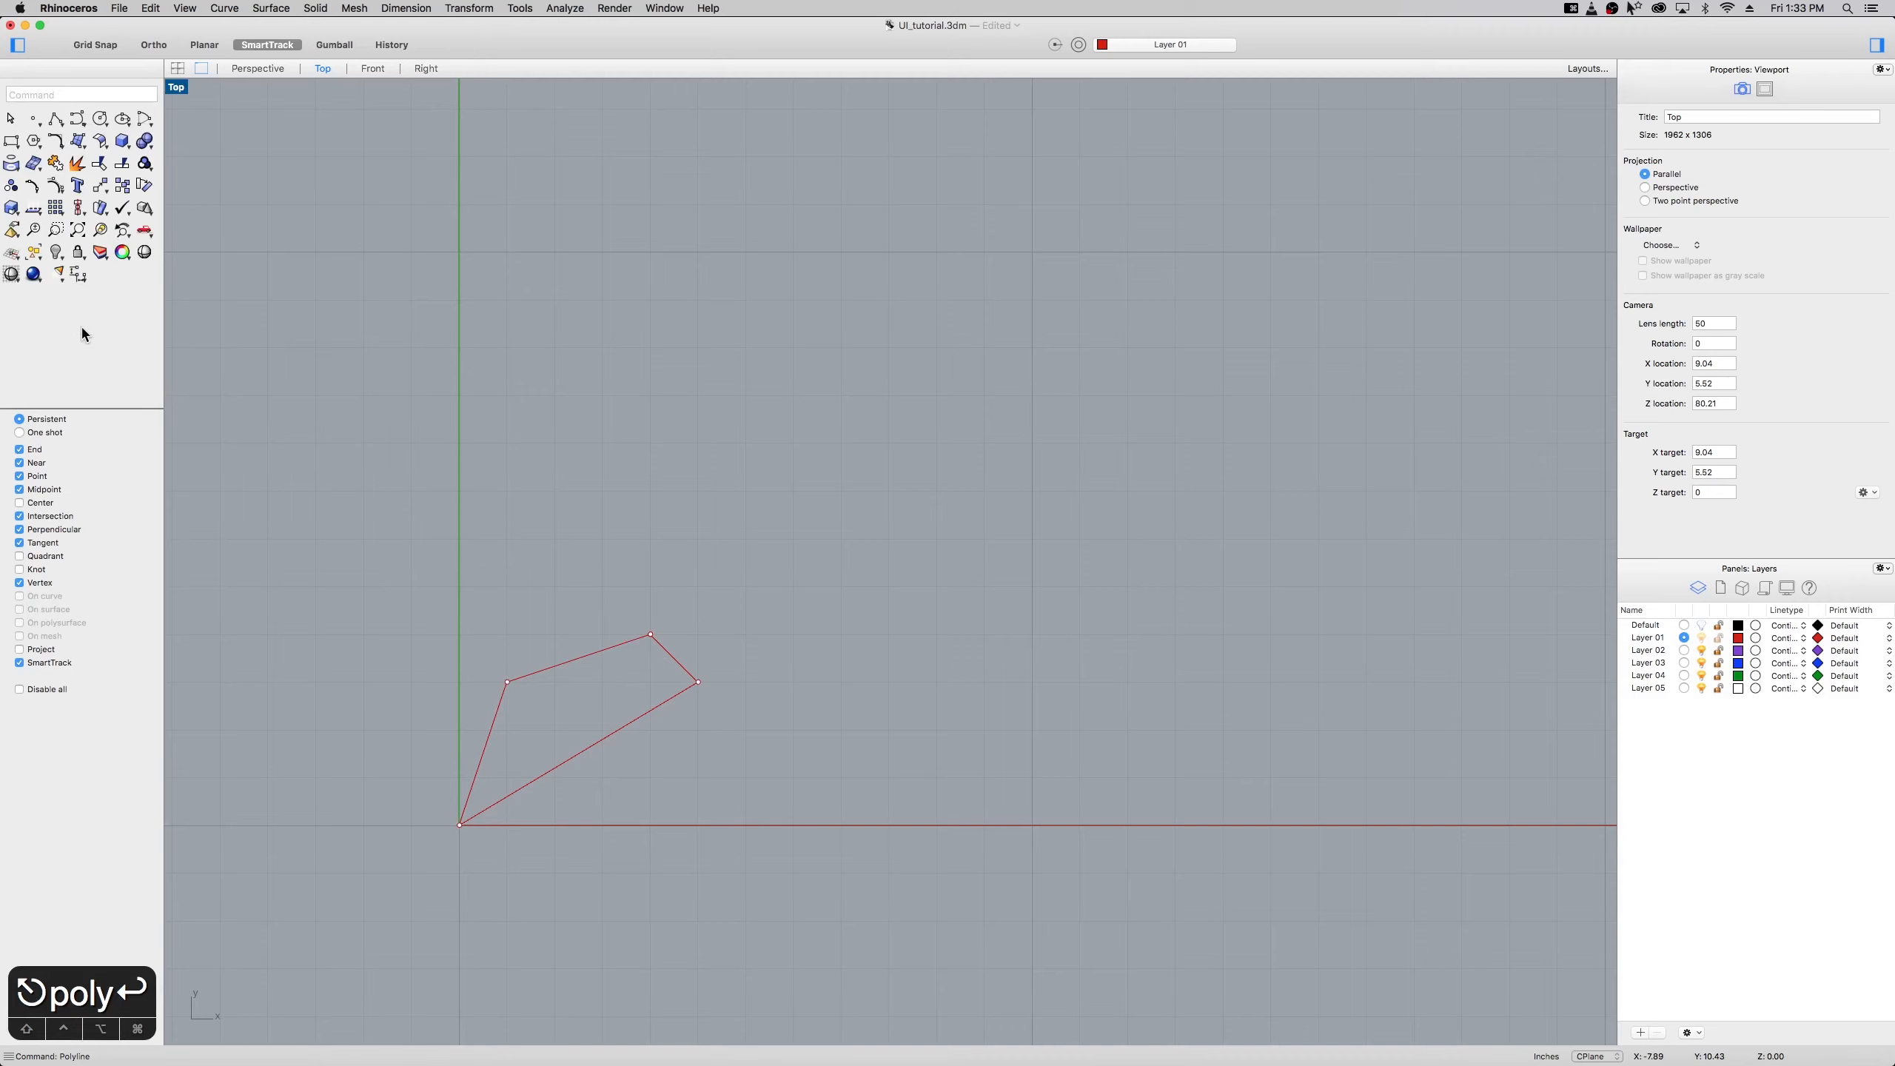
Repeat the Polyline command and draw a single horizontal segment of length 1 in the positive X direction from the point at (5, 3)
right_click(801, 760)
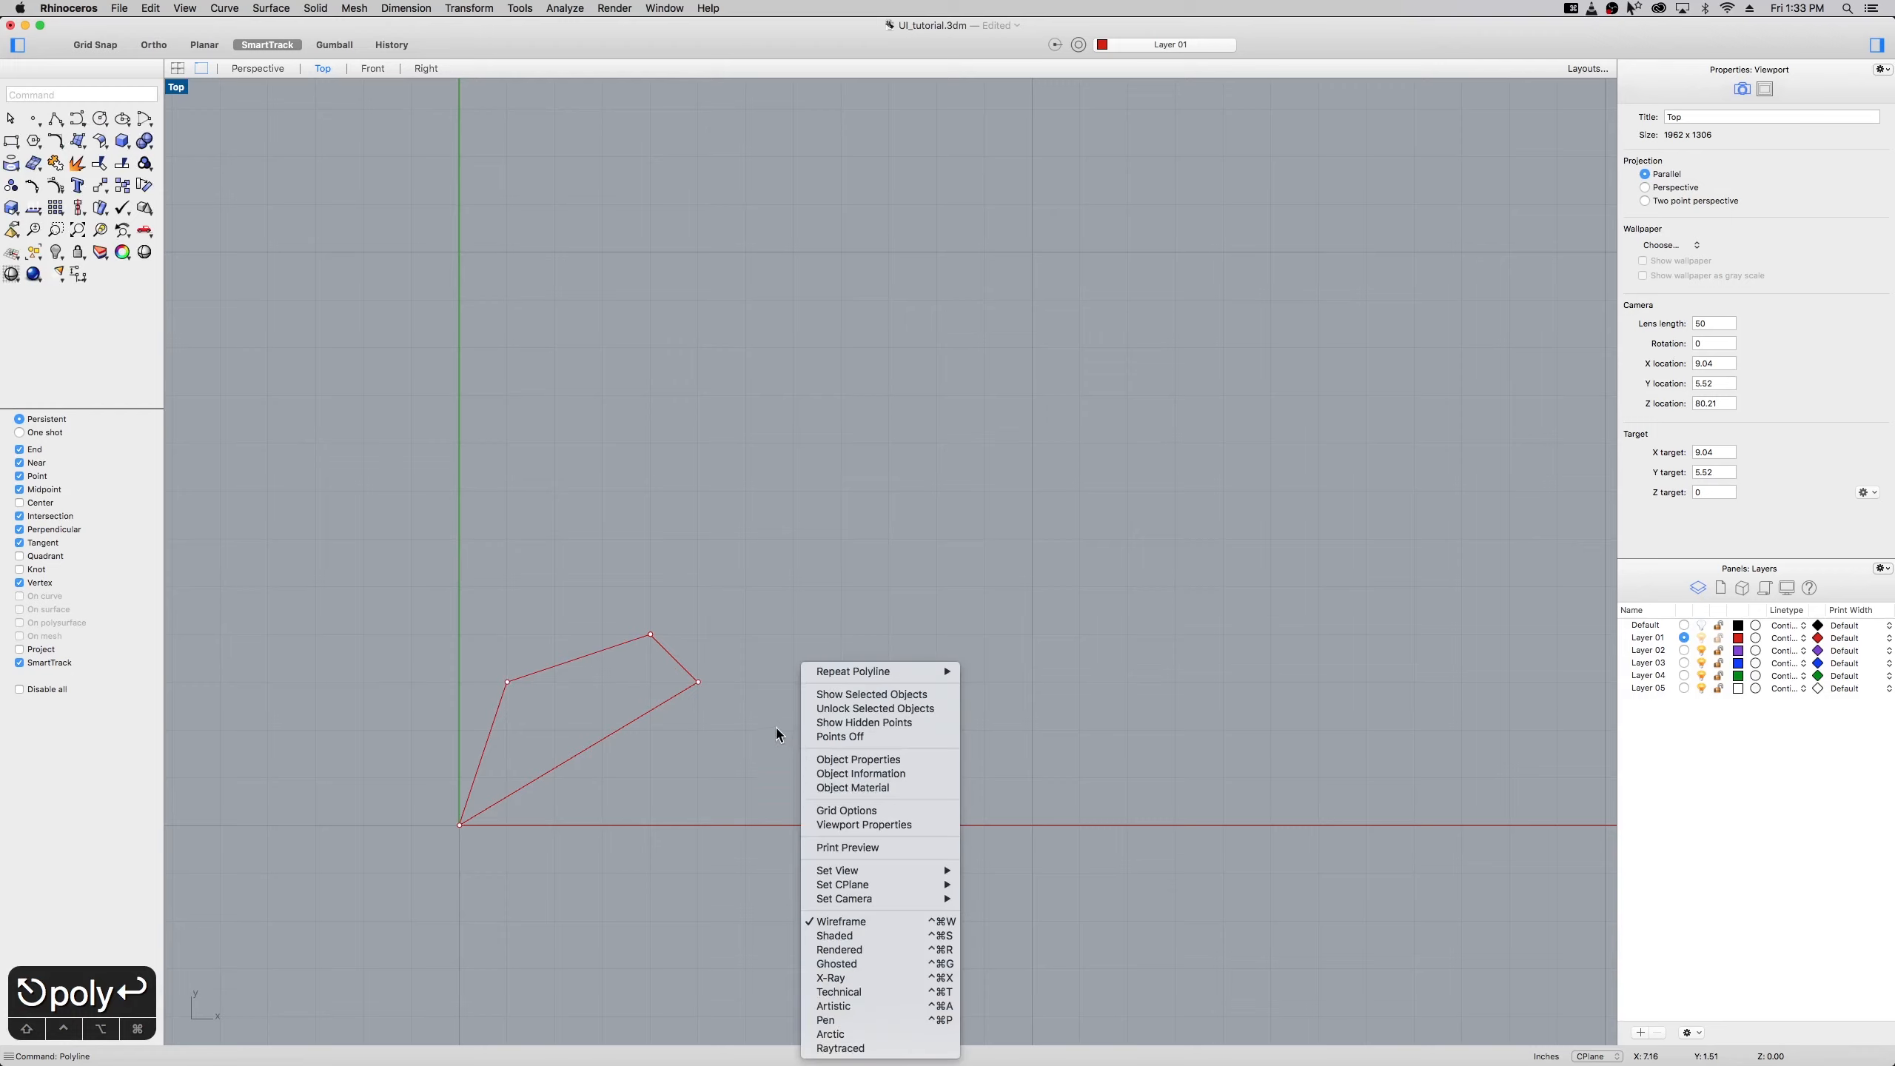
left_click(775, 727)
key("space")
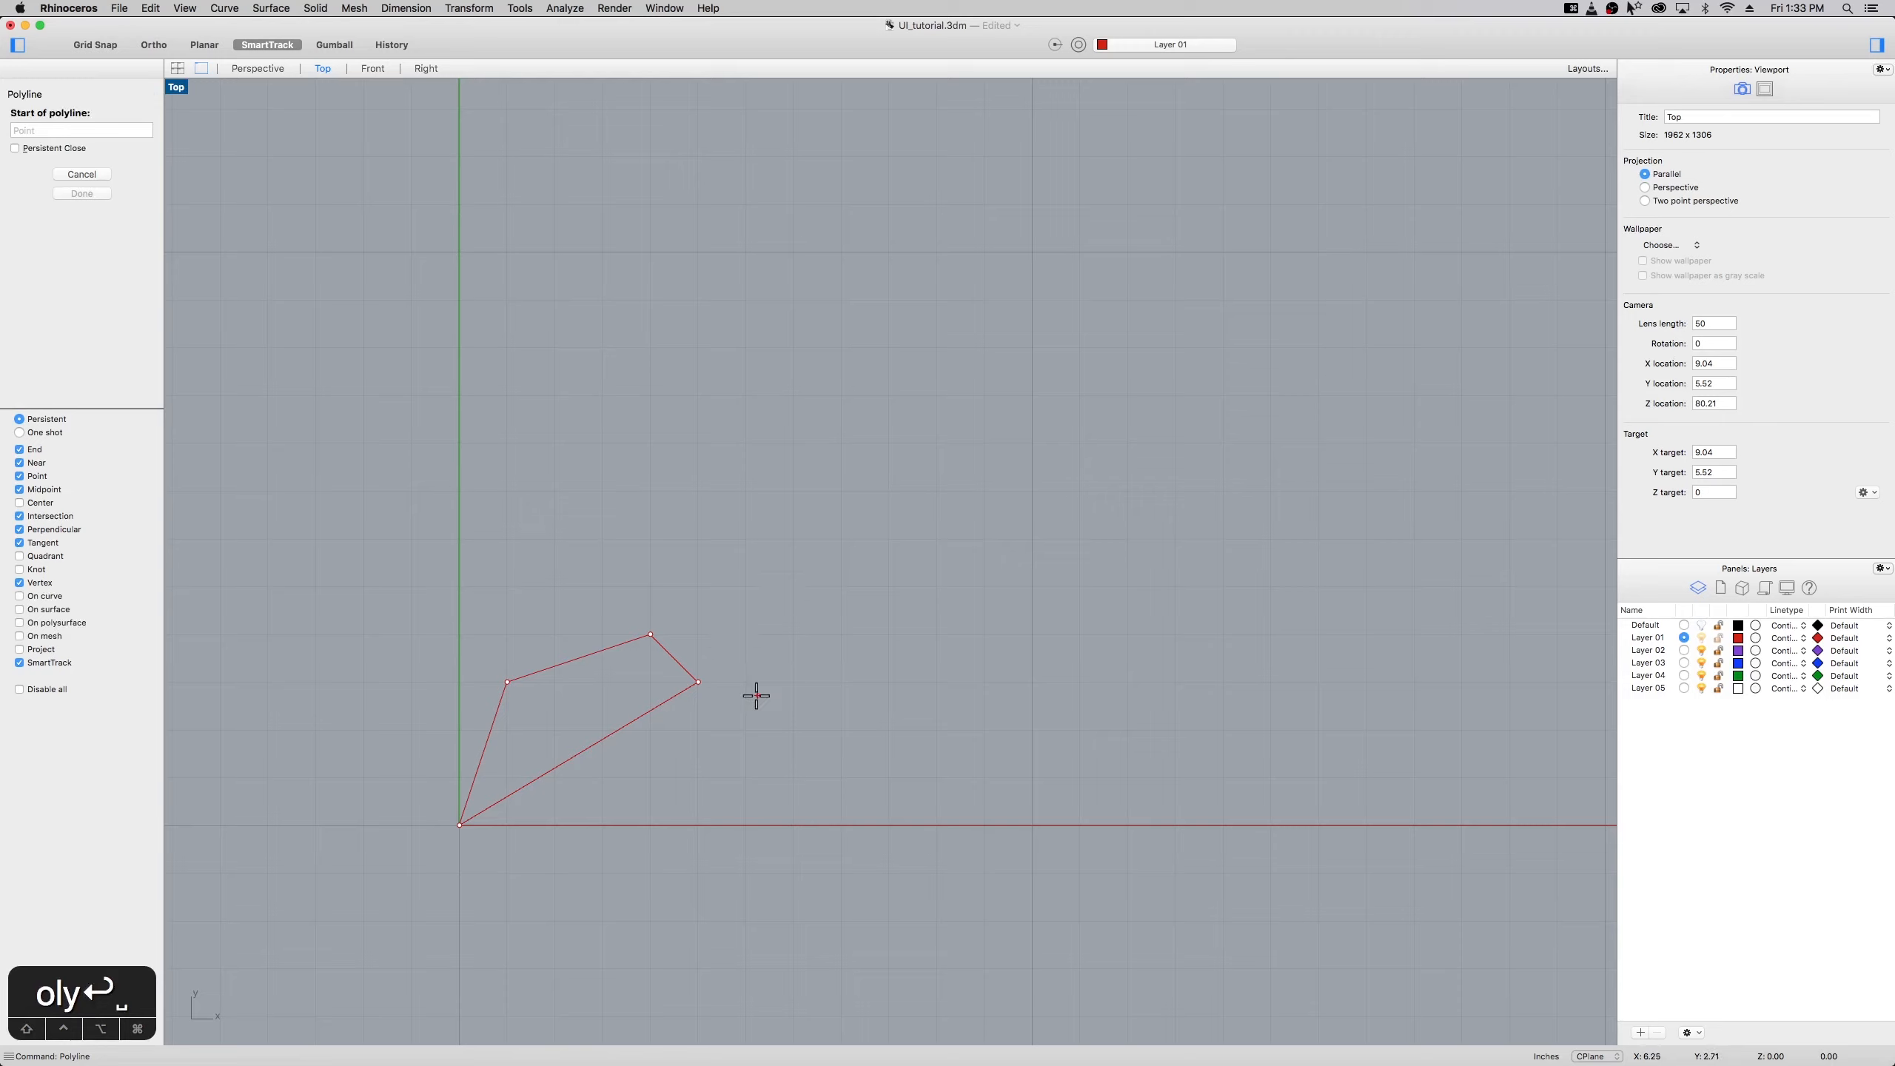
left_click(698, 682)
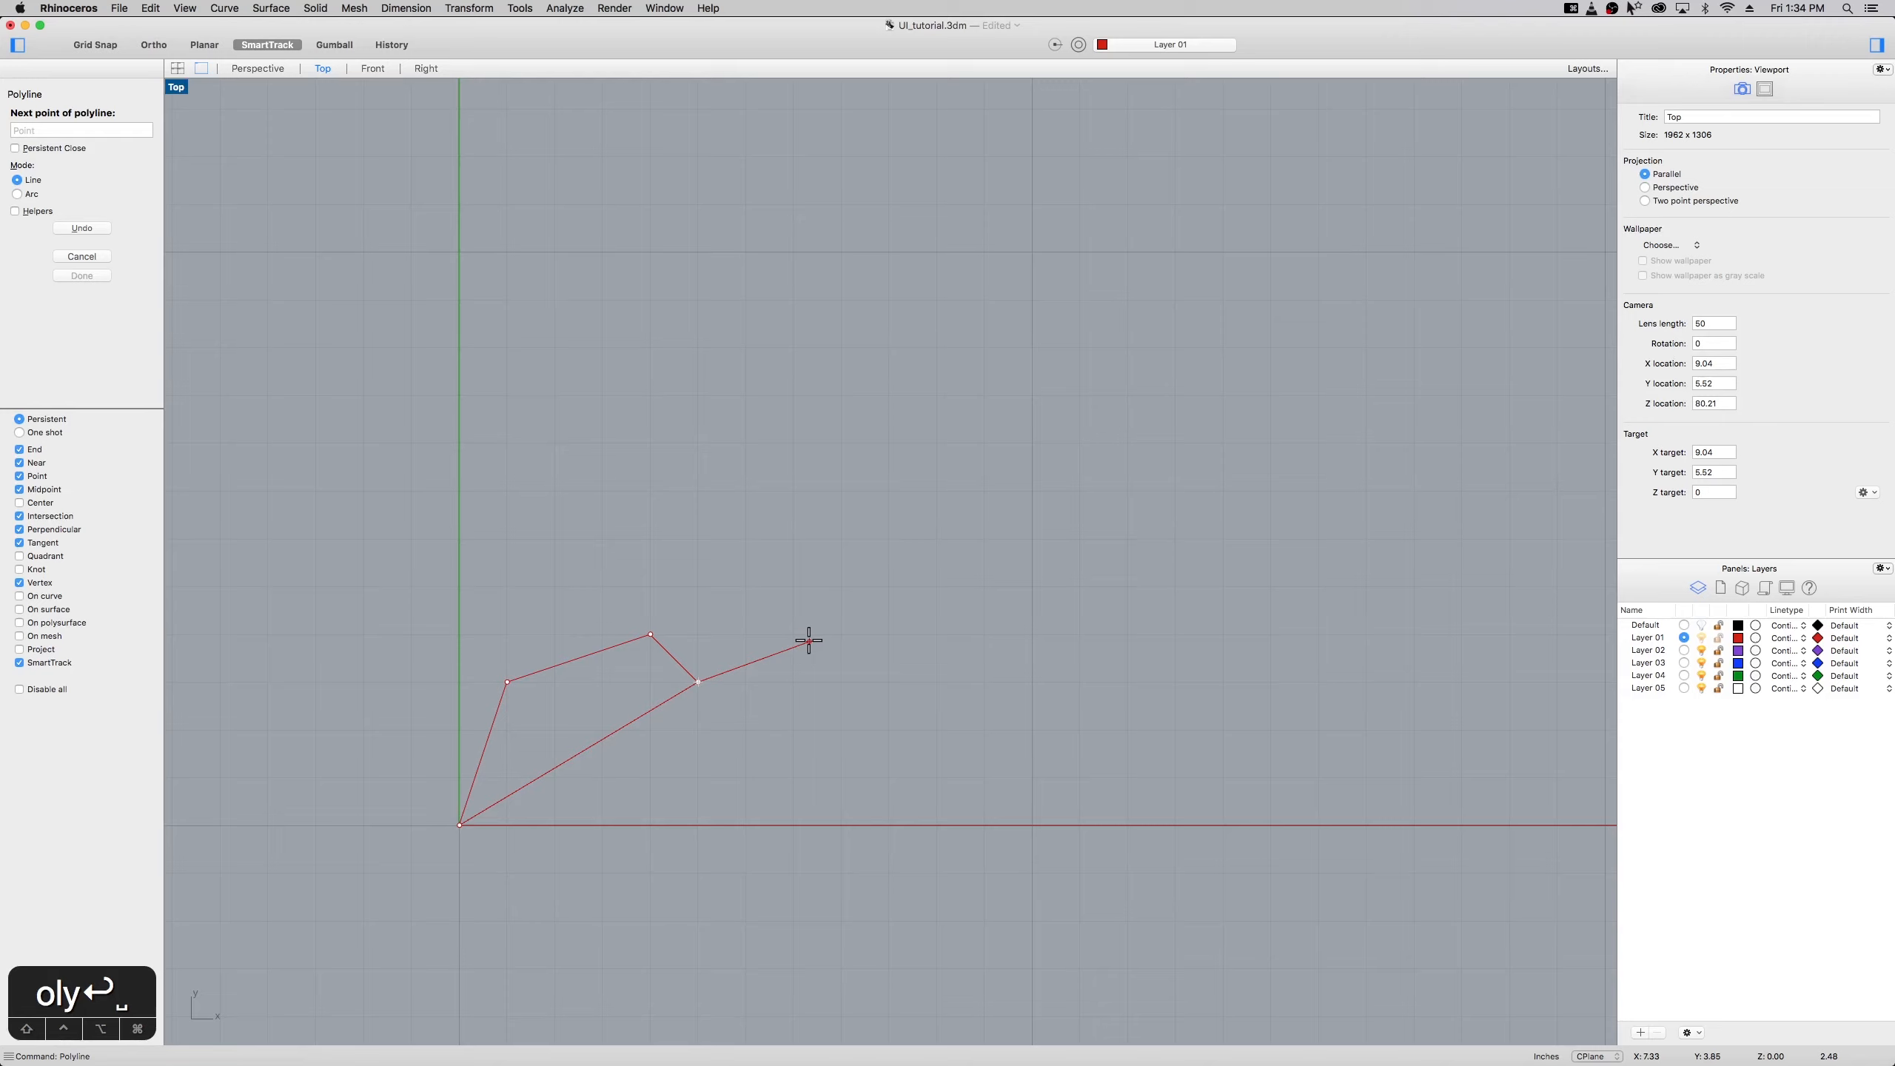
type("1")
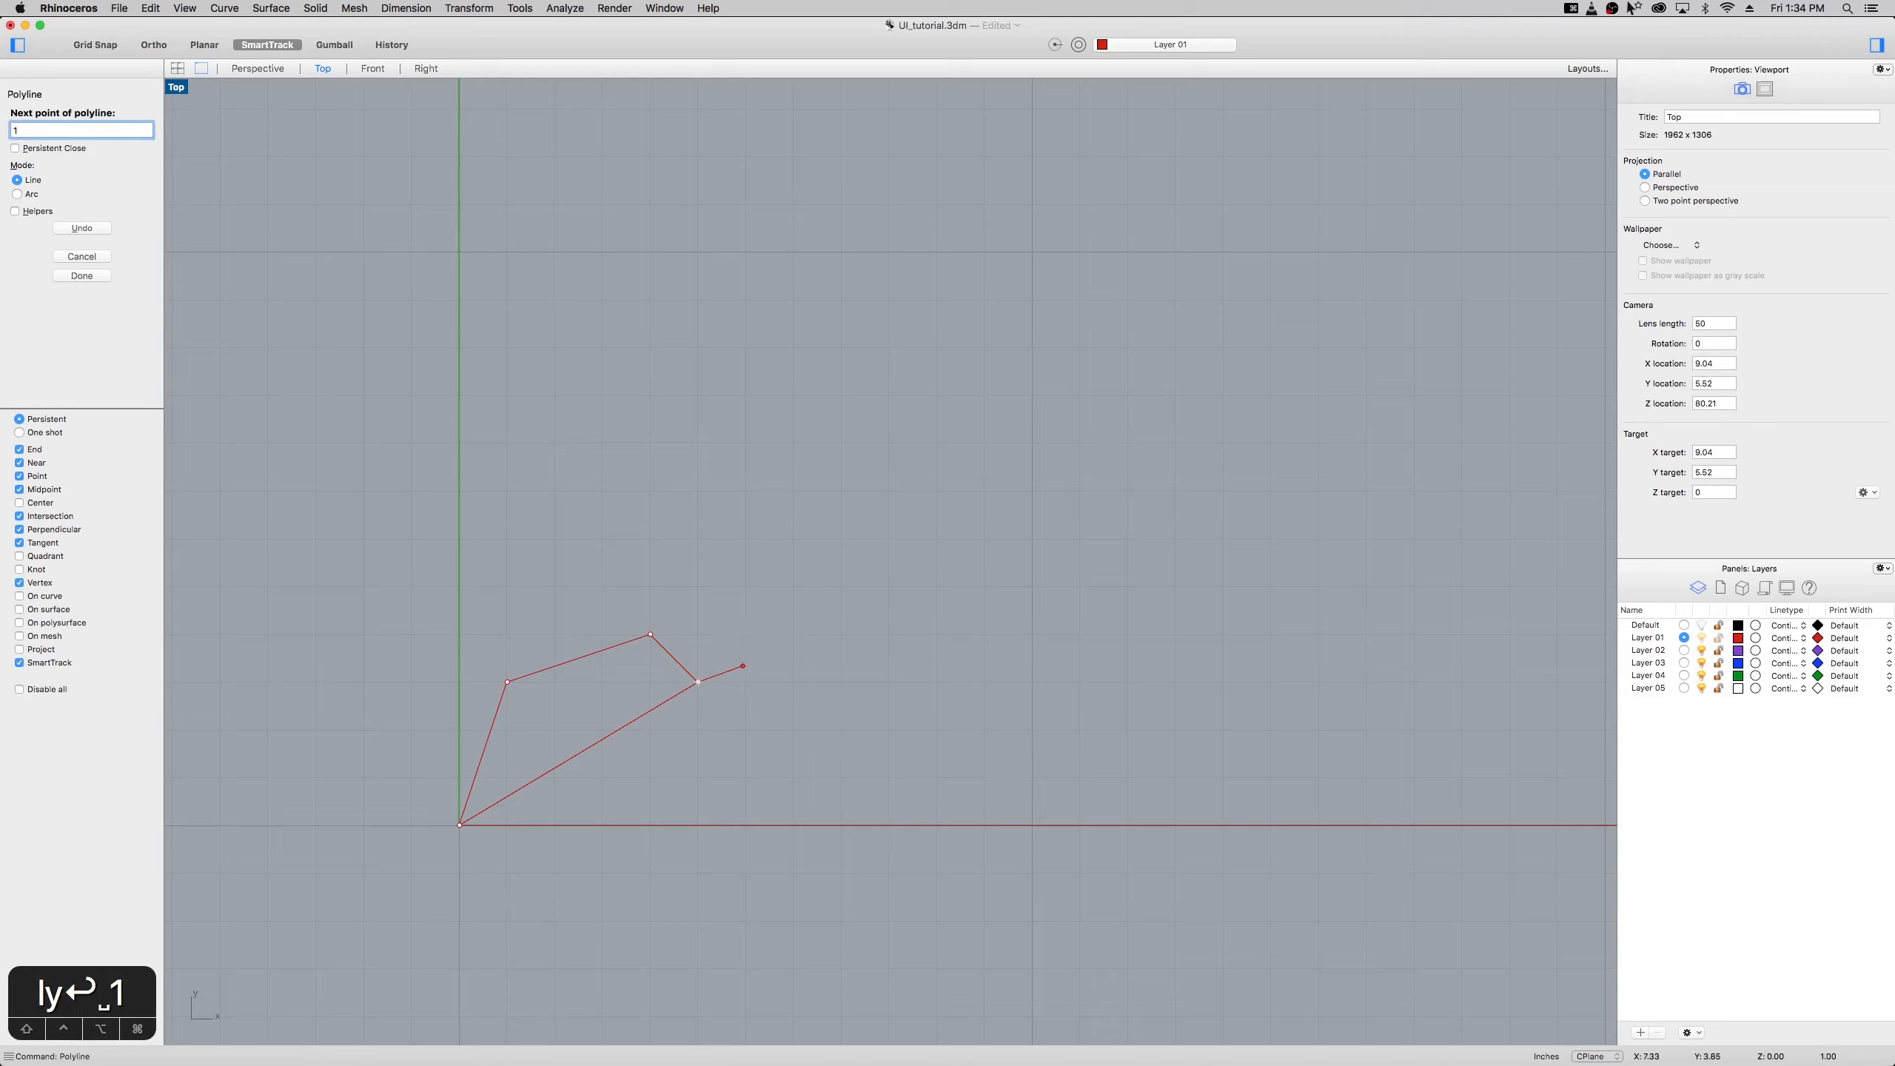
key("Return")
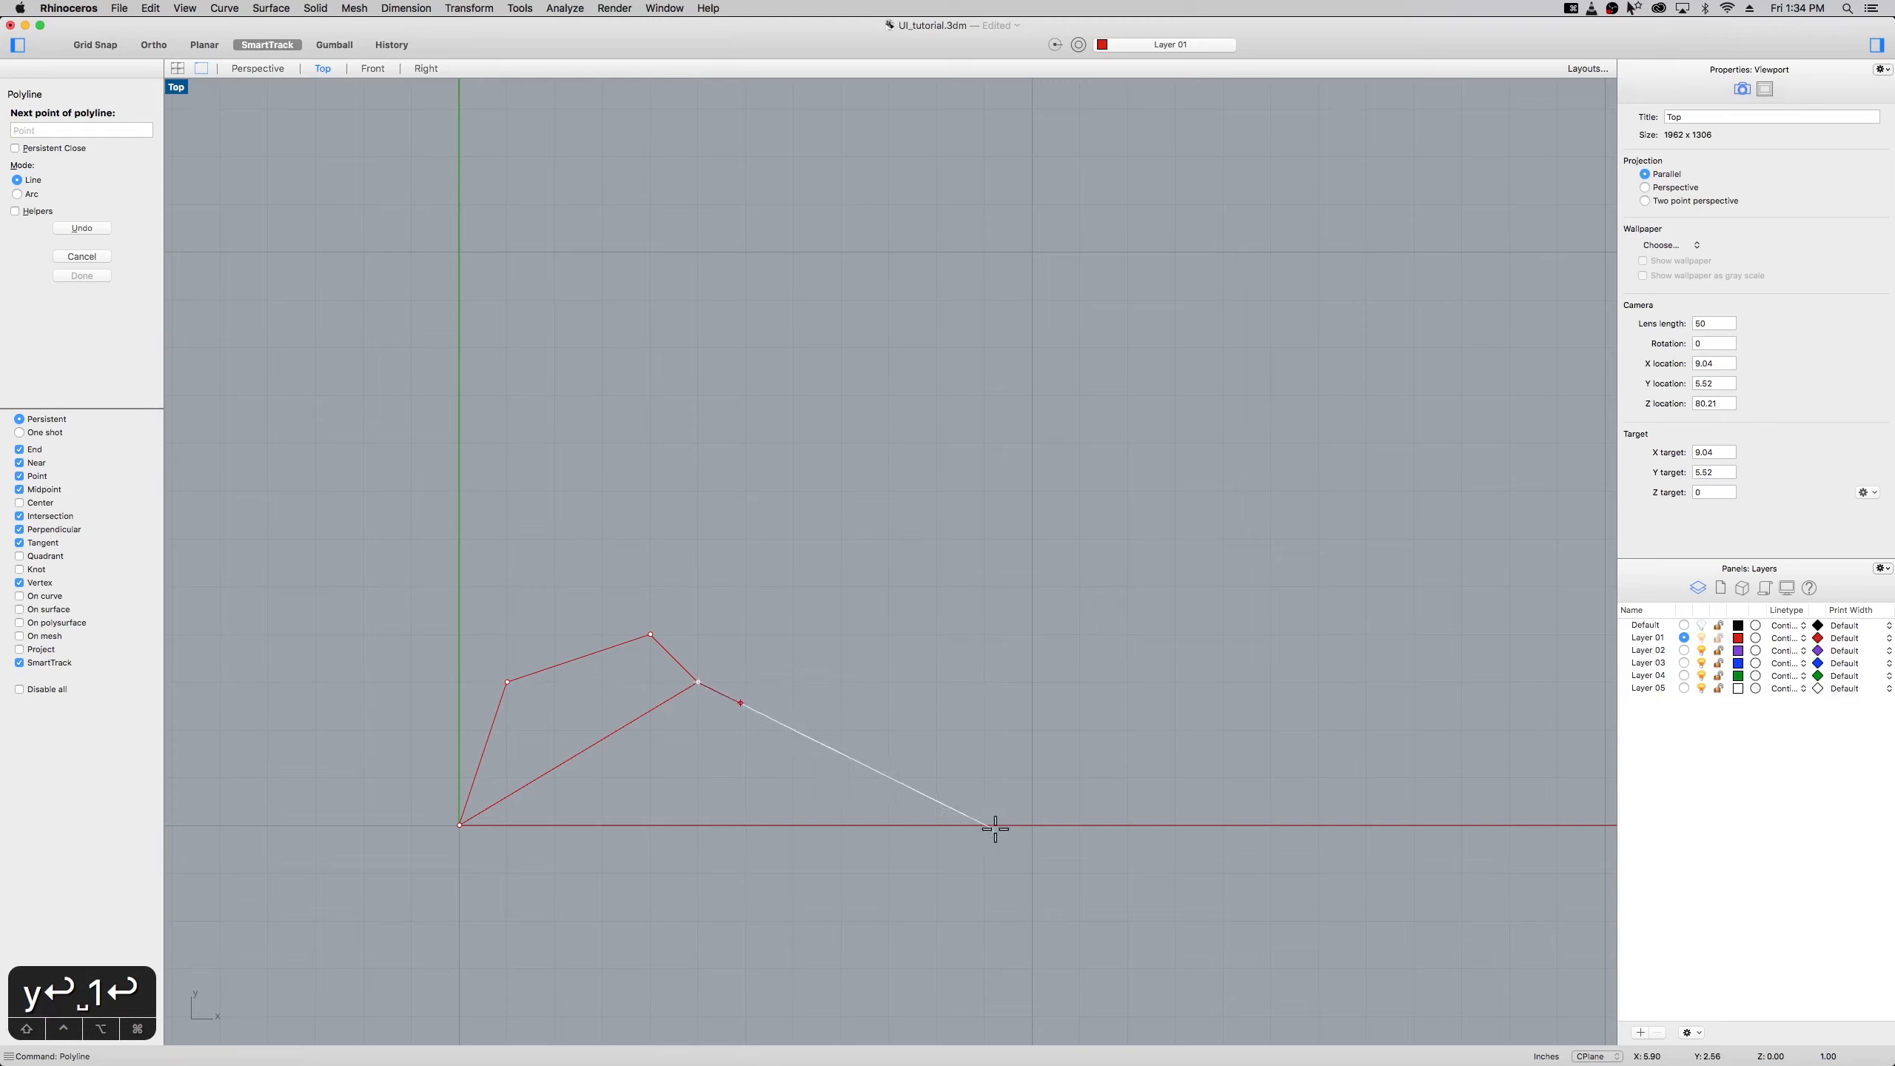
left_click(1039, 683)
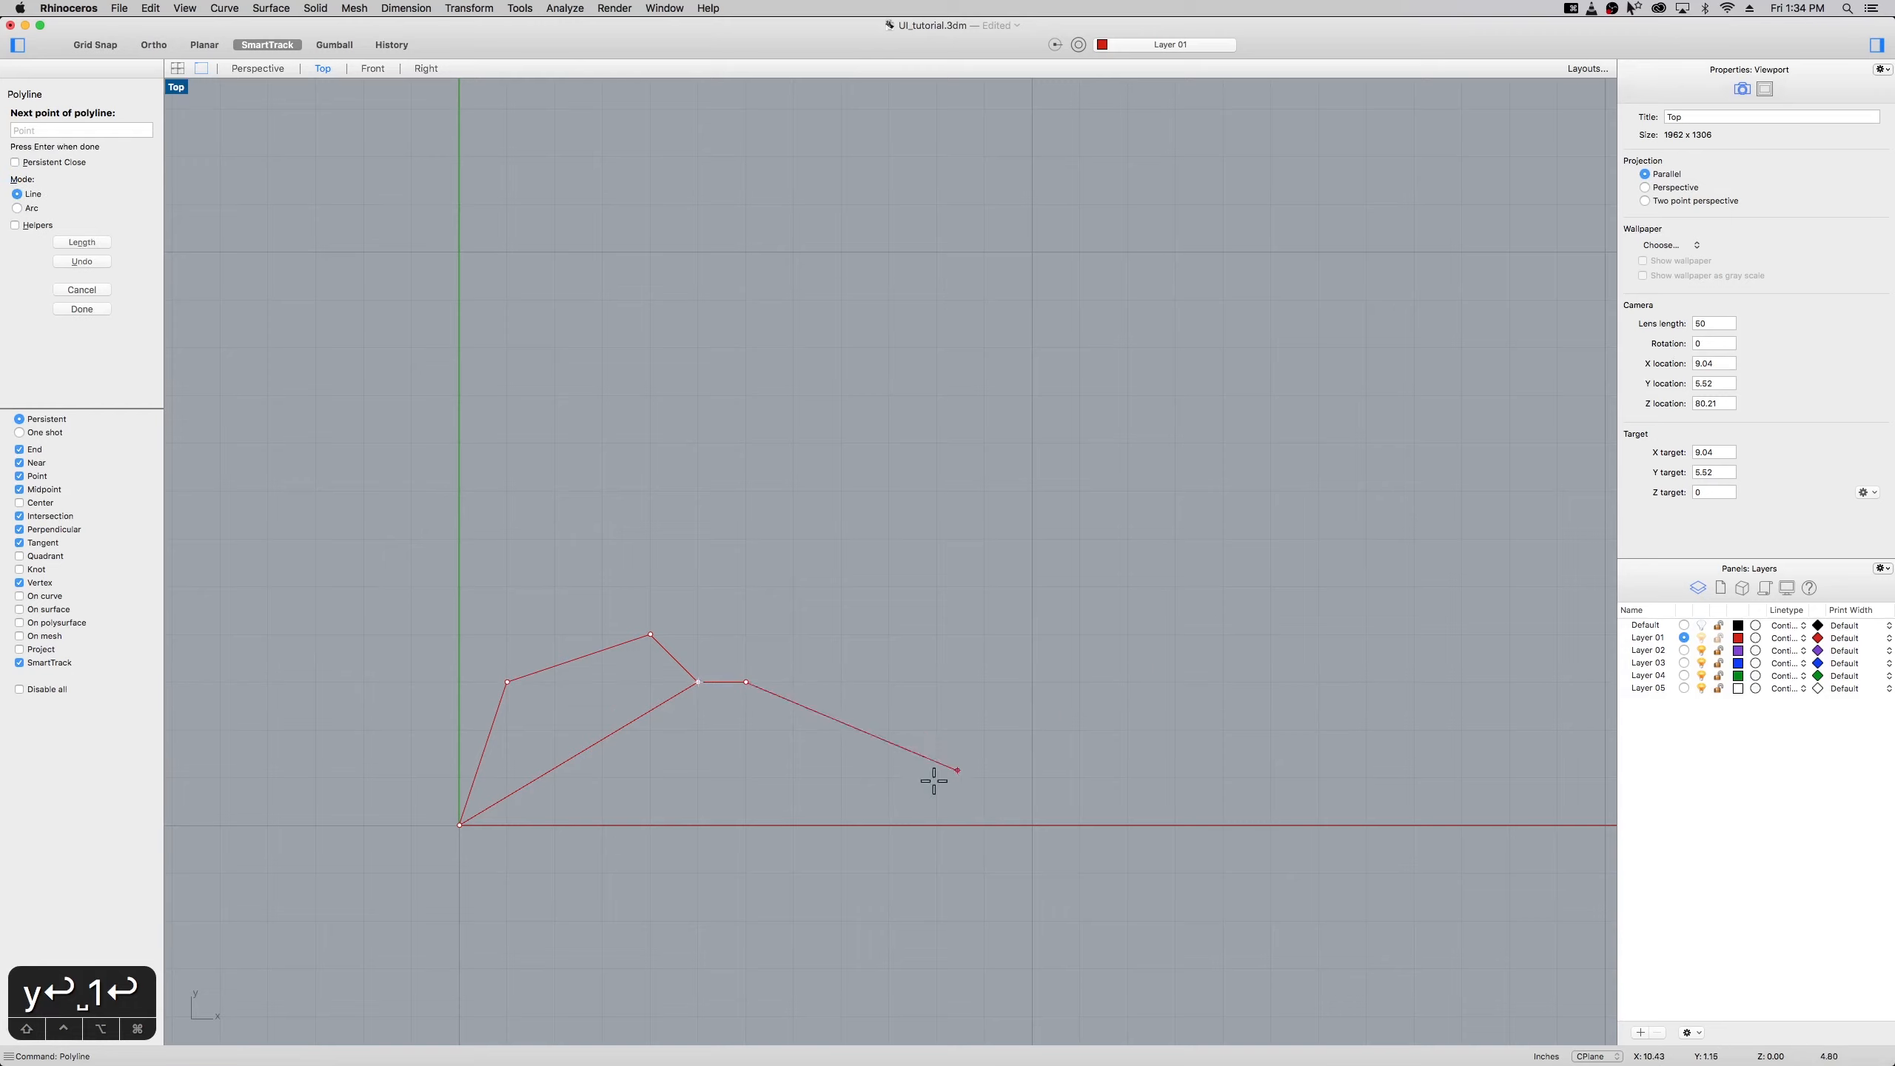
right_click(782, 811)
Turn on Gumball and move the open polyline straight up along the Y axis, clear of the diagonal line
right_click_drag(527, 672, 566, 804)
left_click(565, 804)
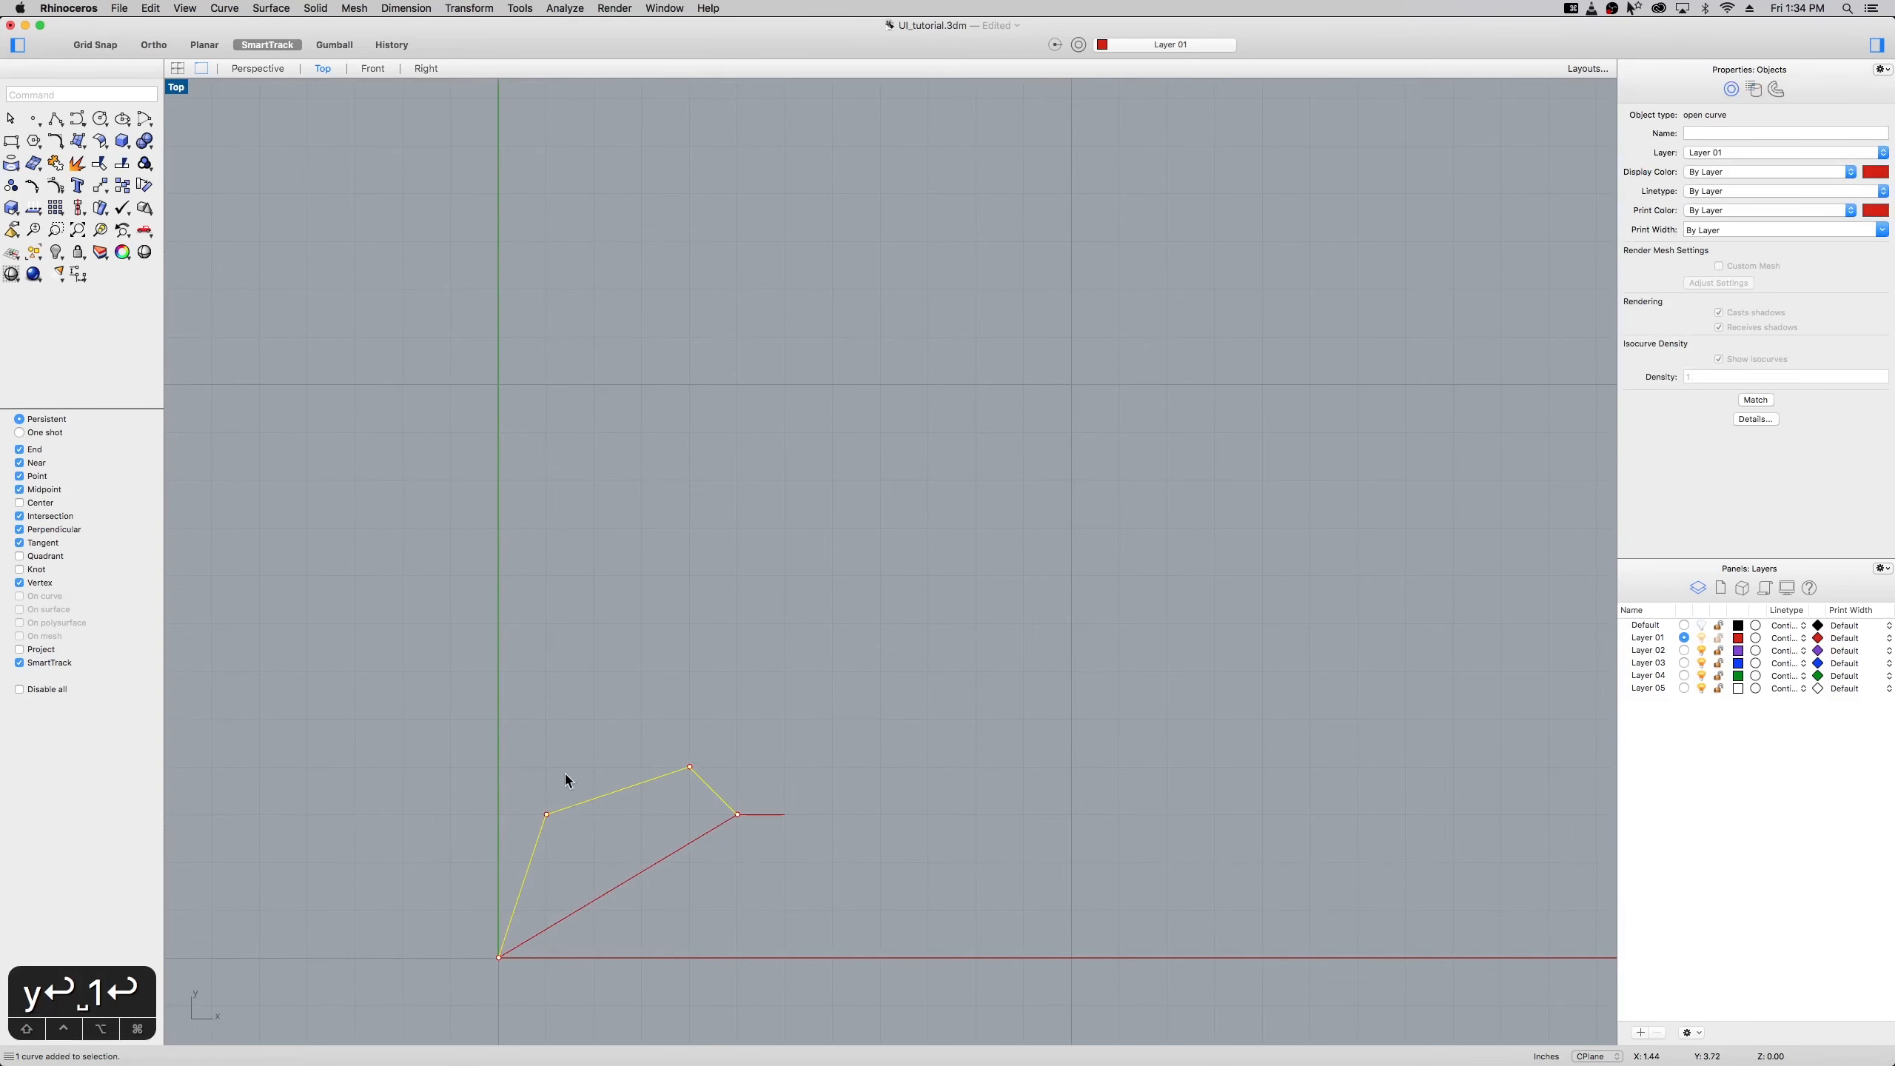
left_click(334, 45)
left_click_drag(618, 804, 630, 619)
left_click(1102, 586)
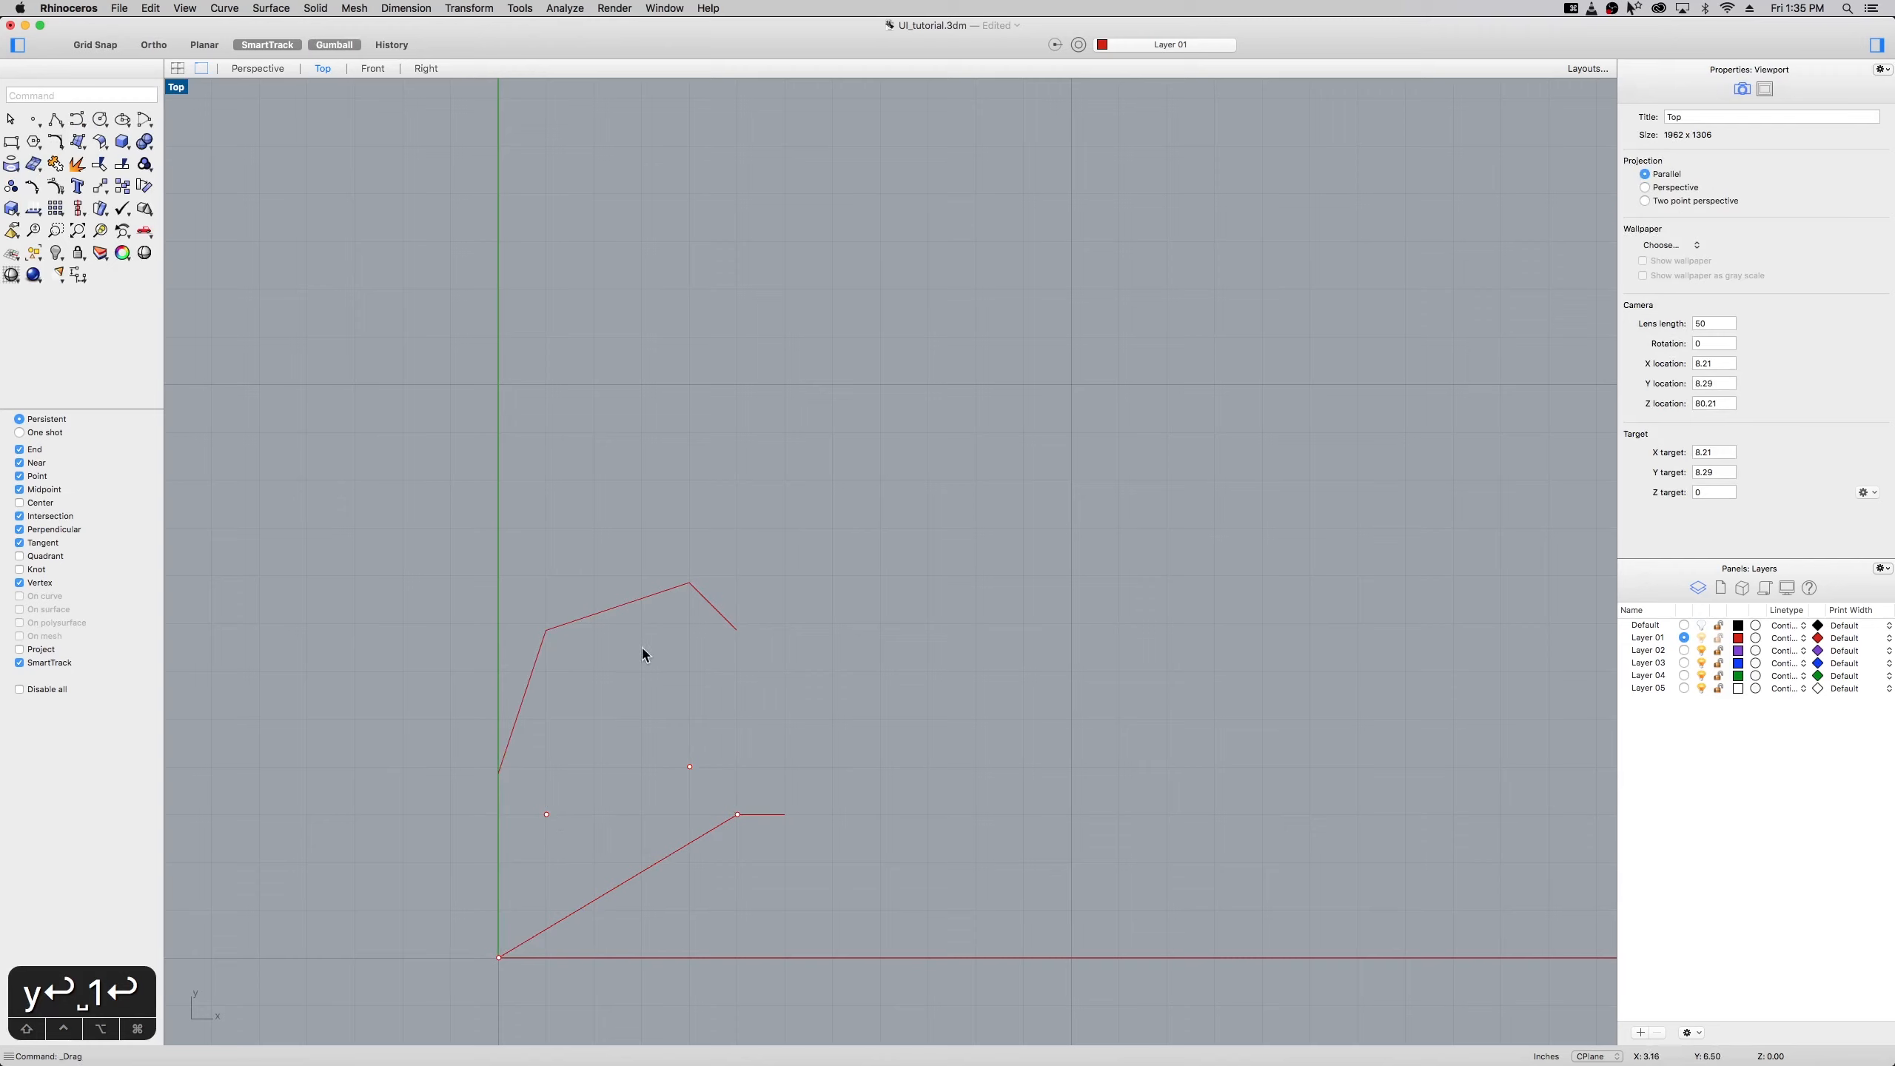
Move the raised polyline's second vertex past the Y axis into negative X, reshaping its two adjoining segments
left_click(588, 624)
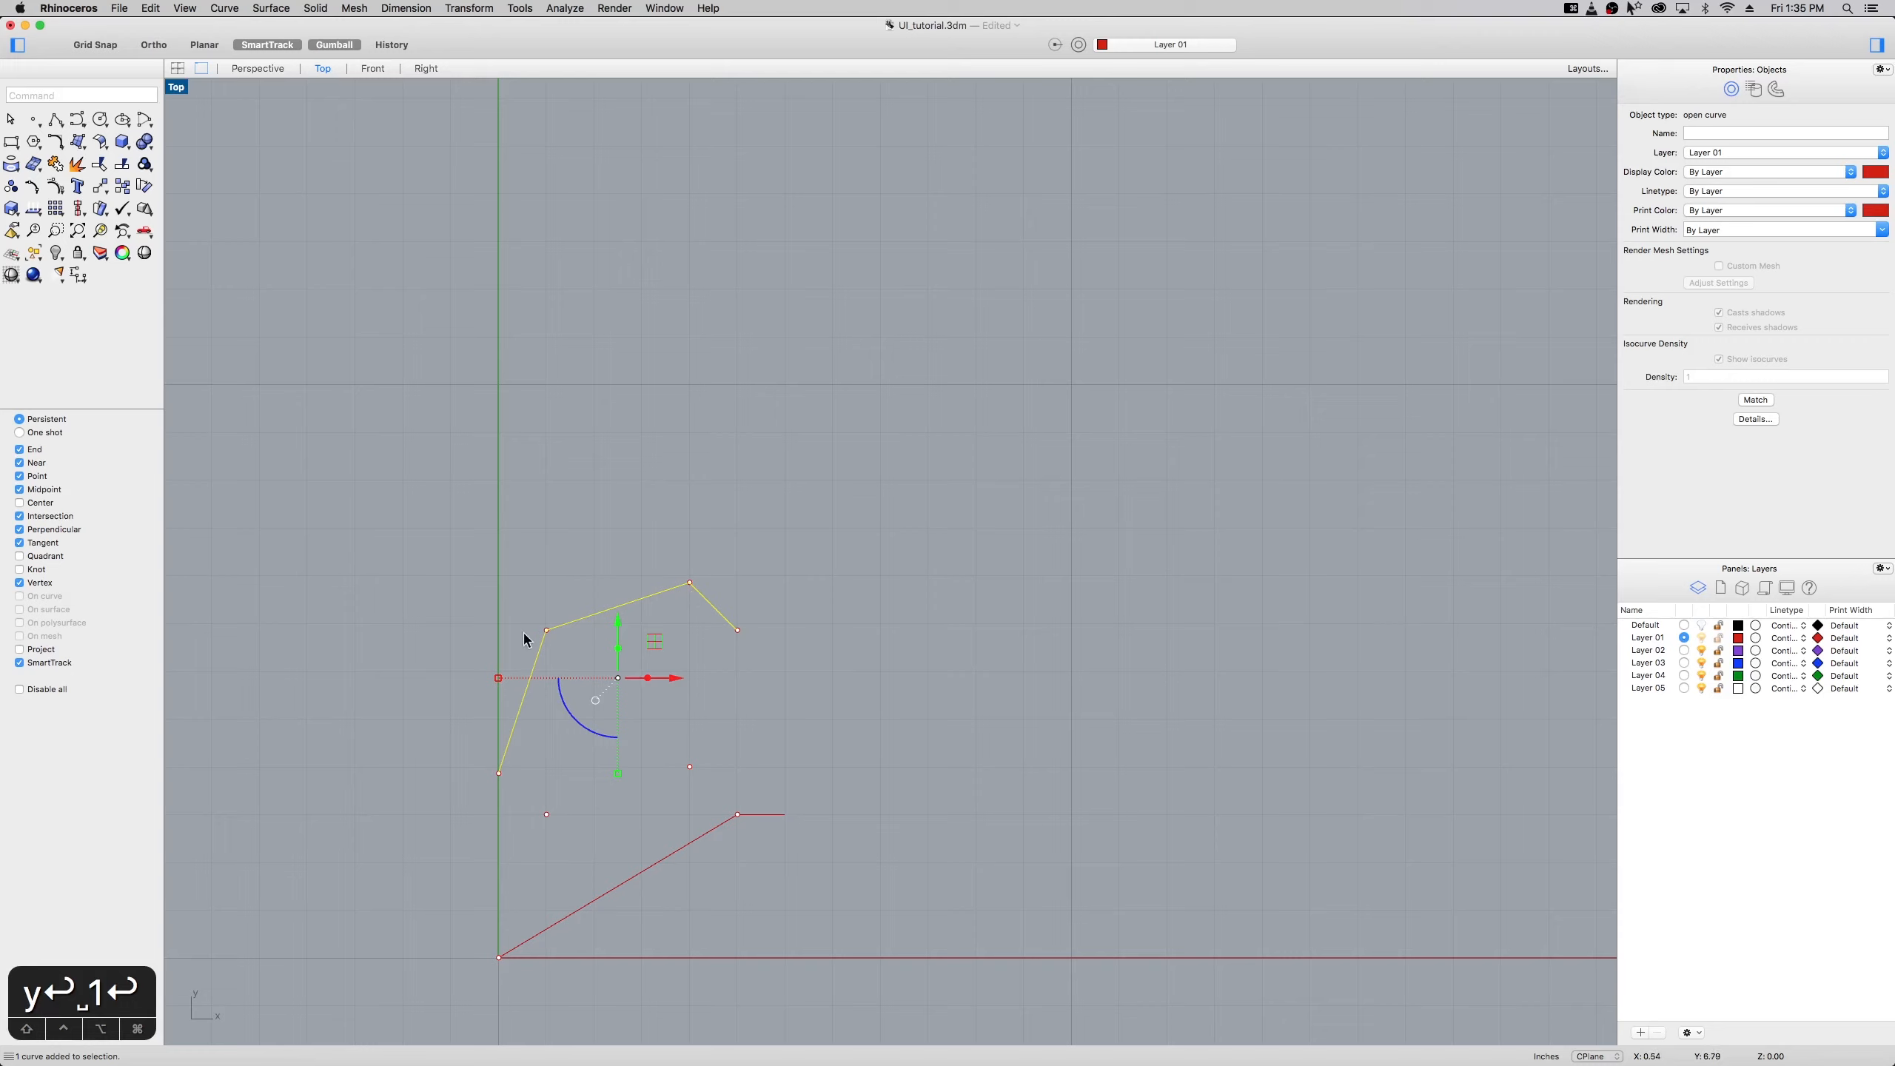
left_click(547, 632)
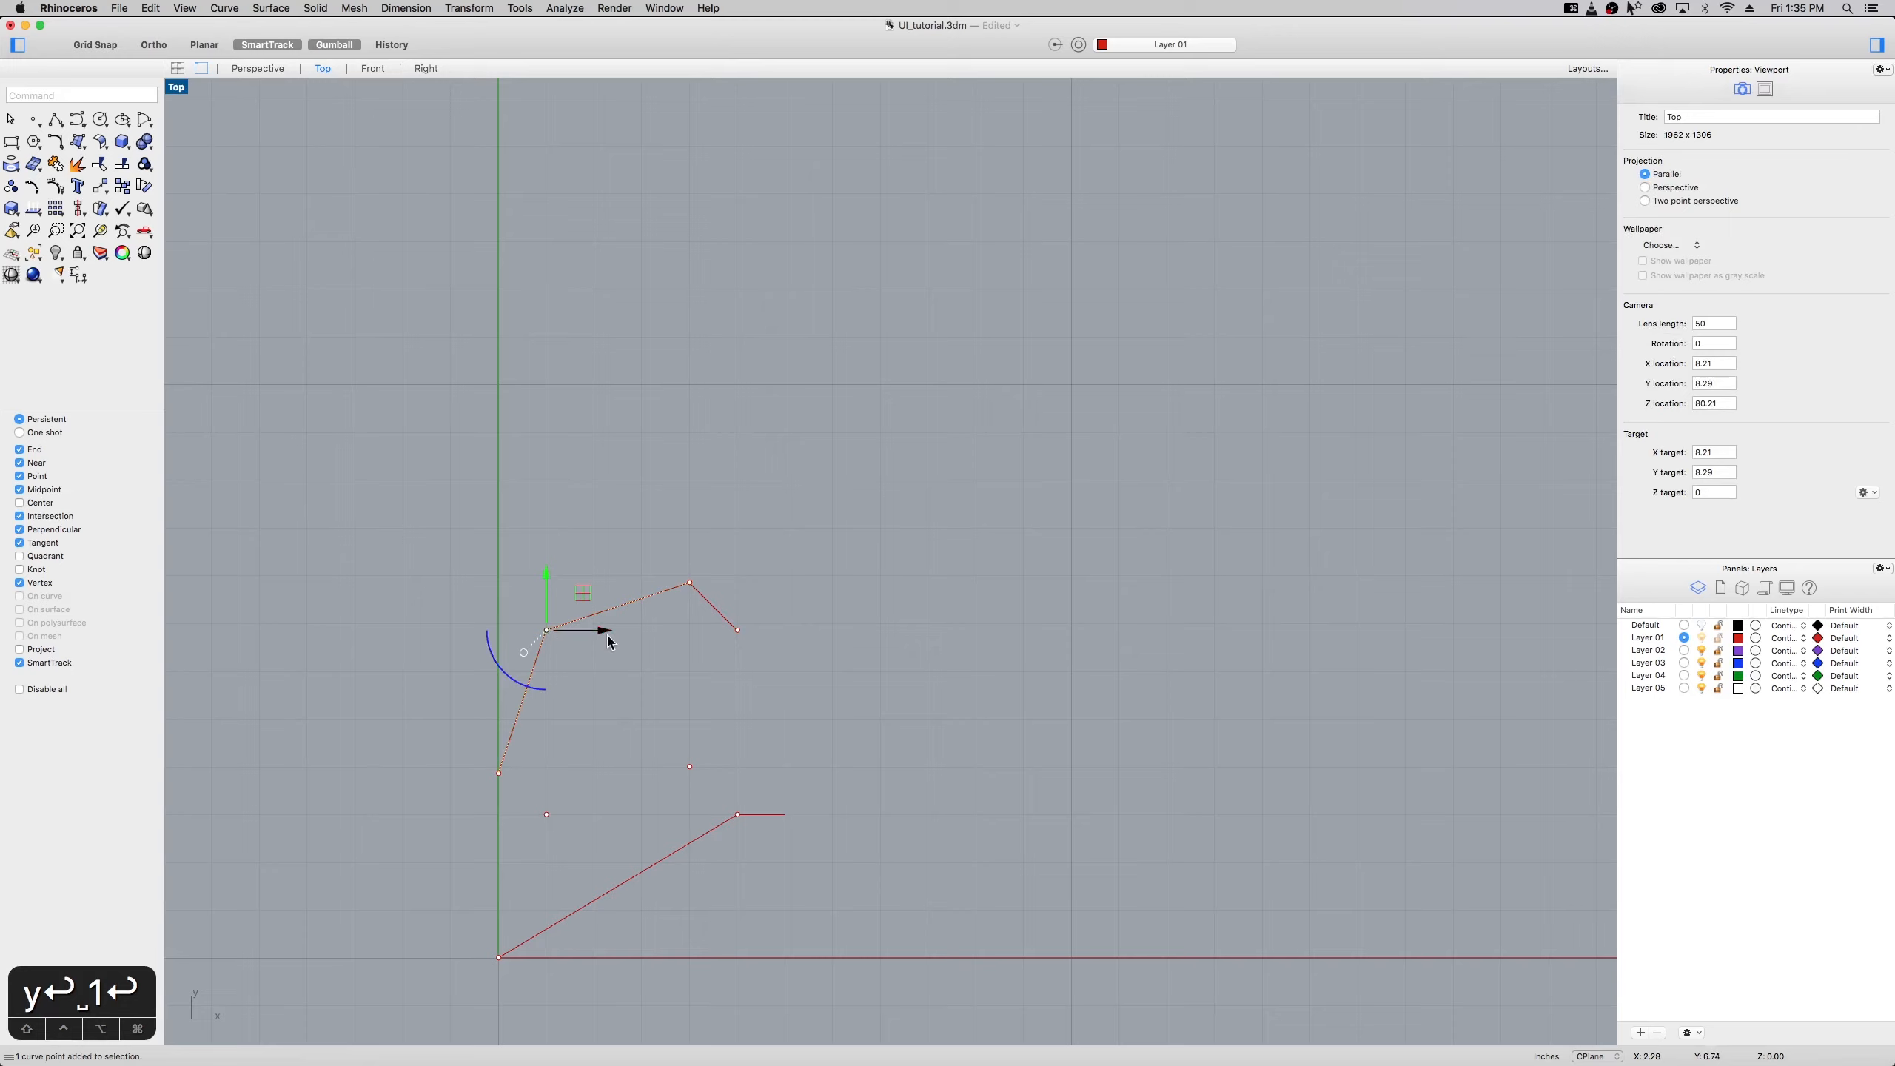
left_click_drag(584, 594, 468, 587)
left_click_drag(464, 580, 464, 580)
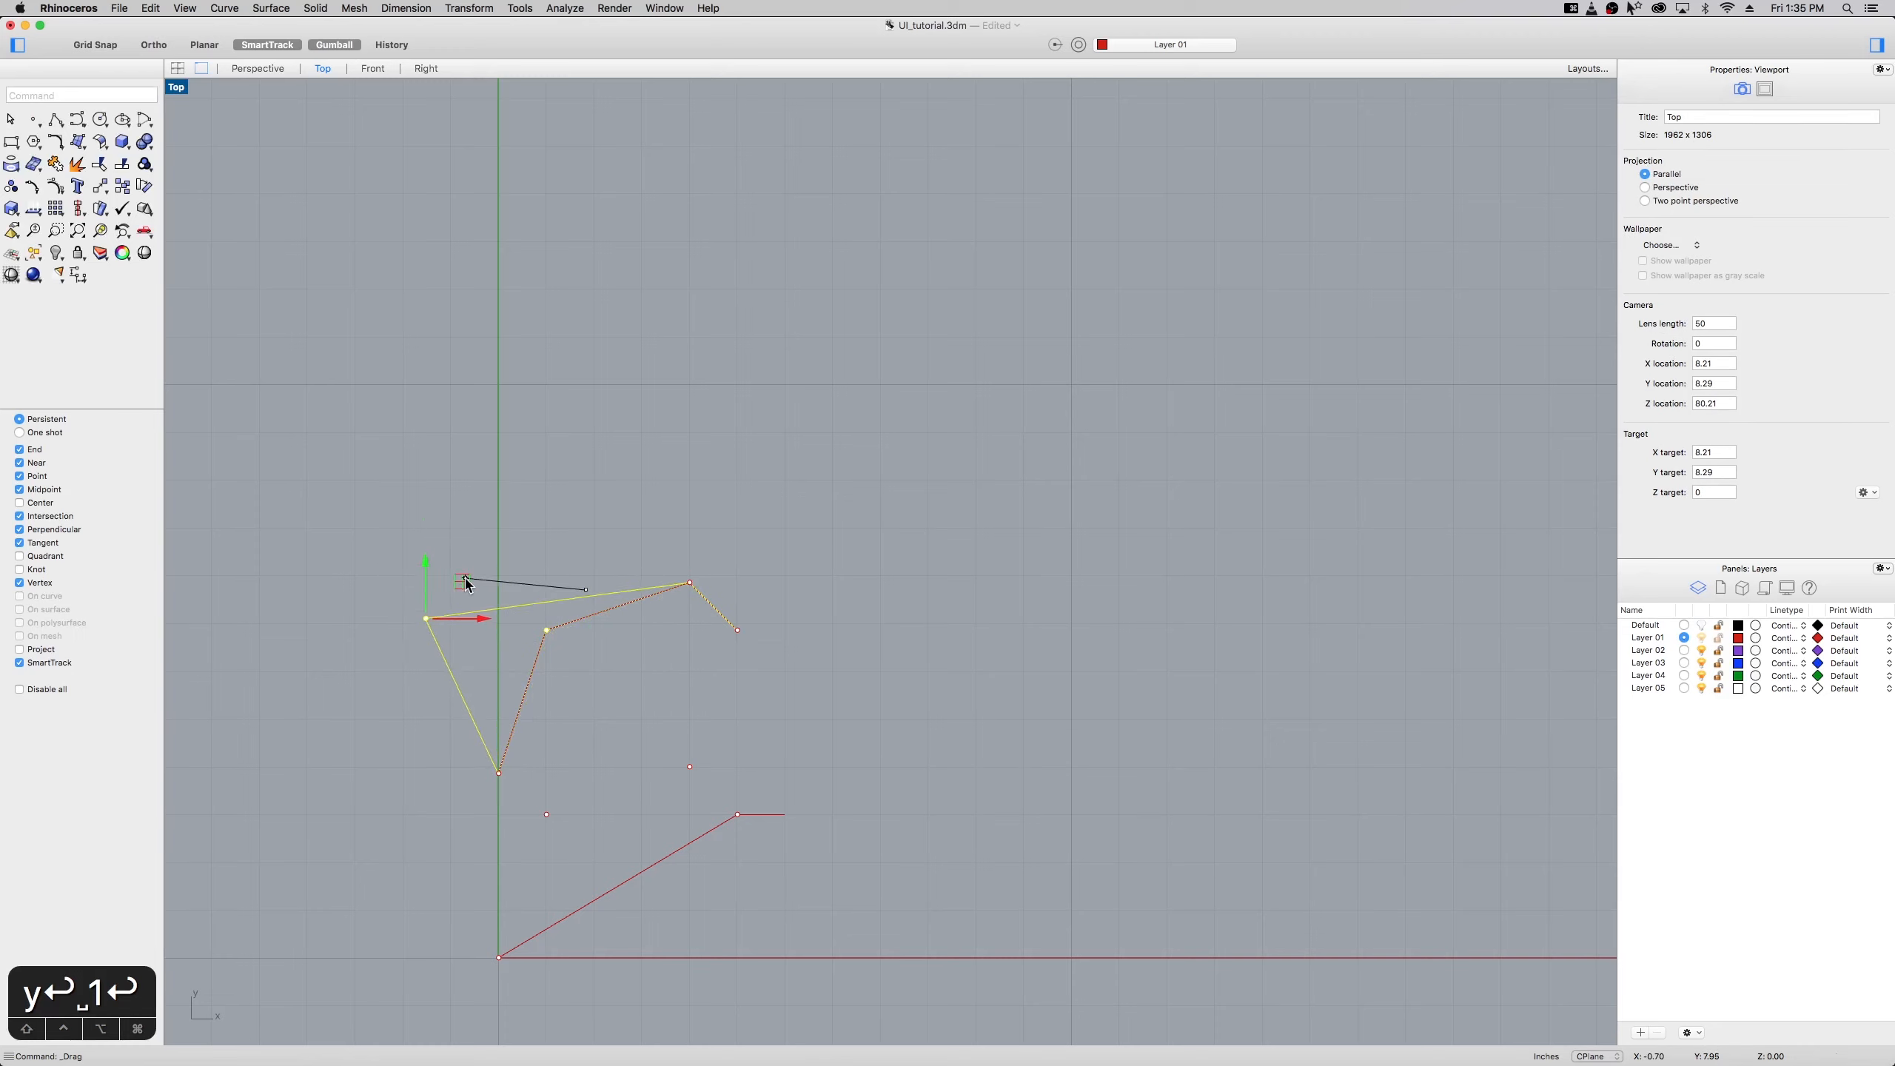
left_click(497, 553)
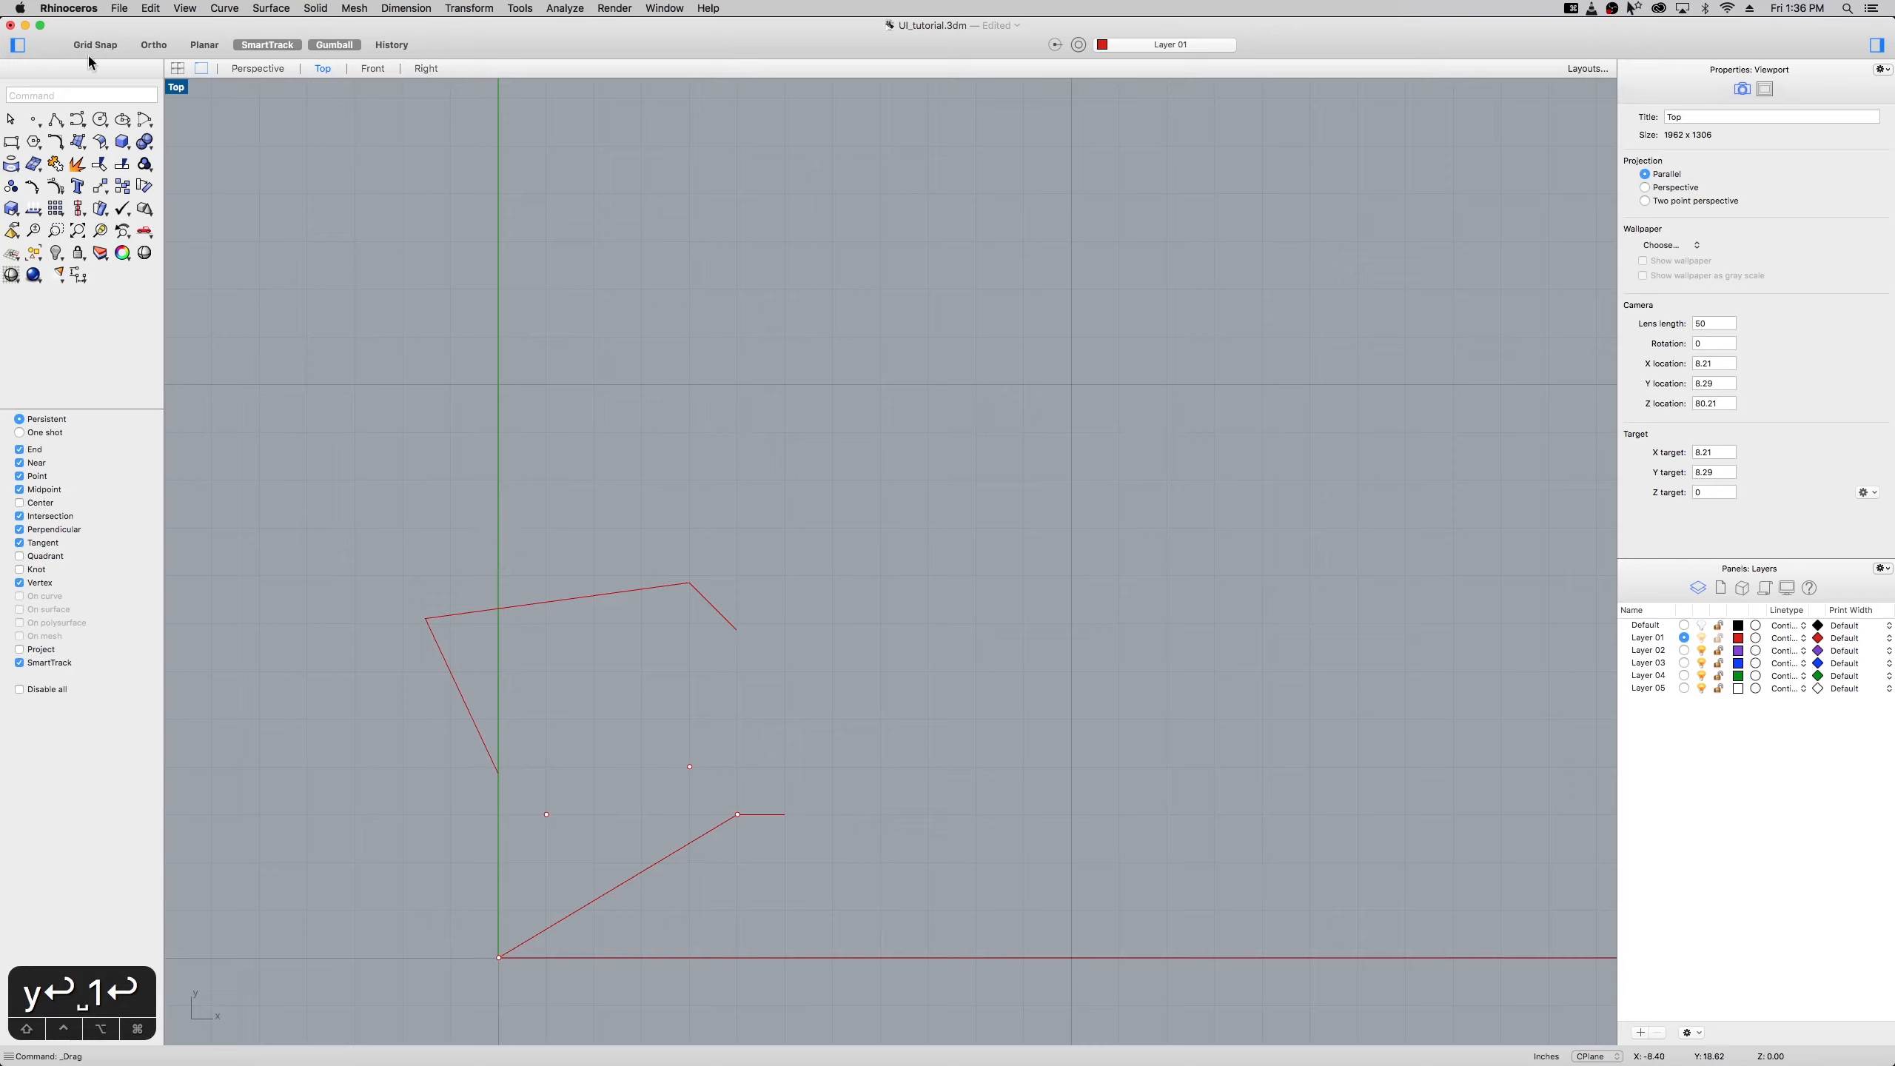
Draw a small upright rectangle by two corners above and beyond the polyline's free end, with its lower corner near (7.5, 7.3)
left_click(11, 142)
left_click(778, 494)
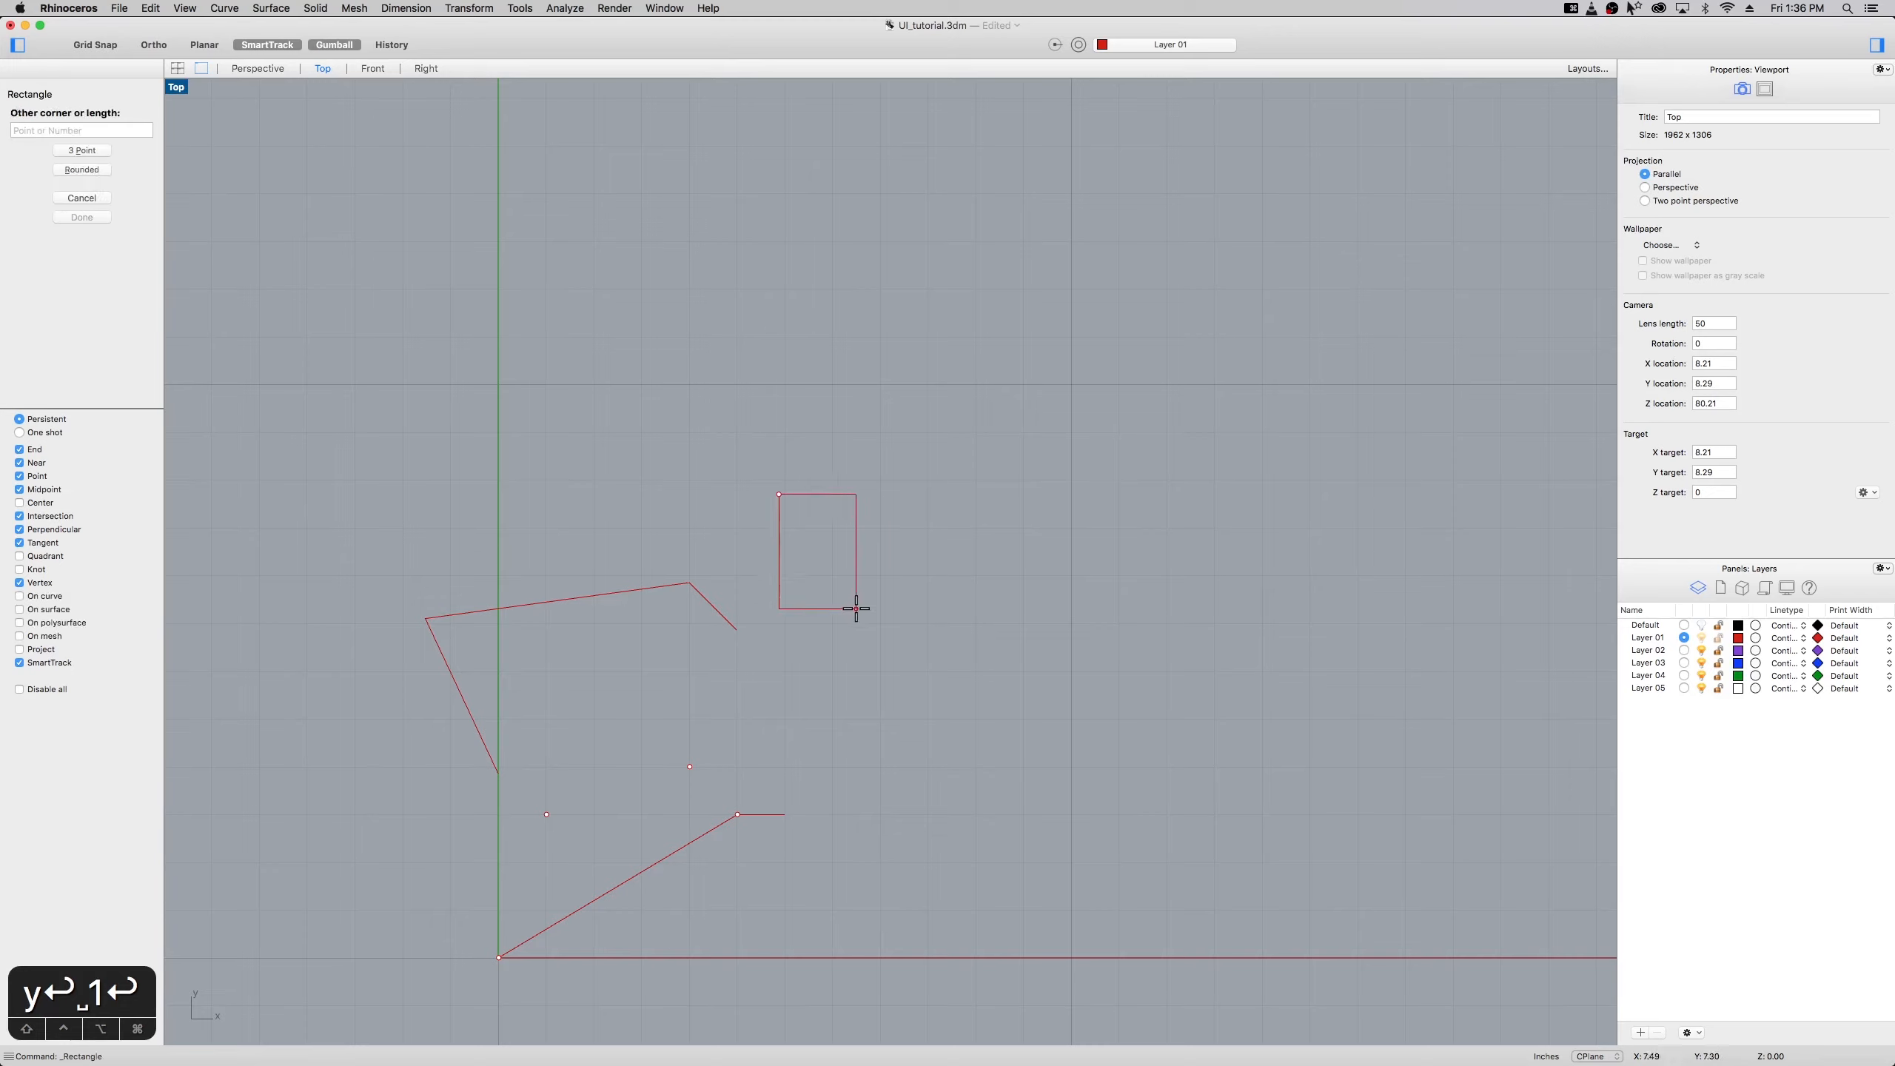
left_click(858, 612)
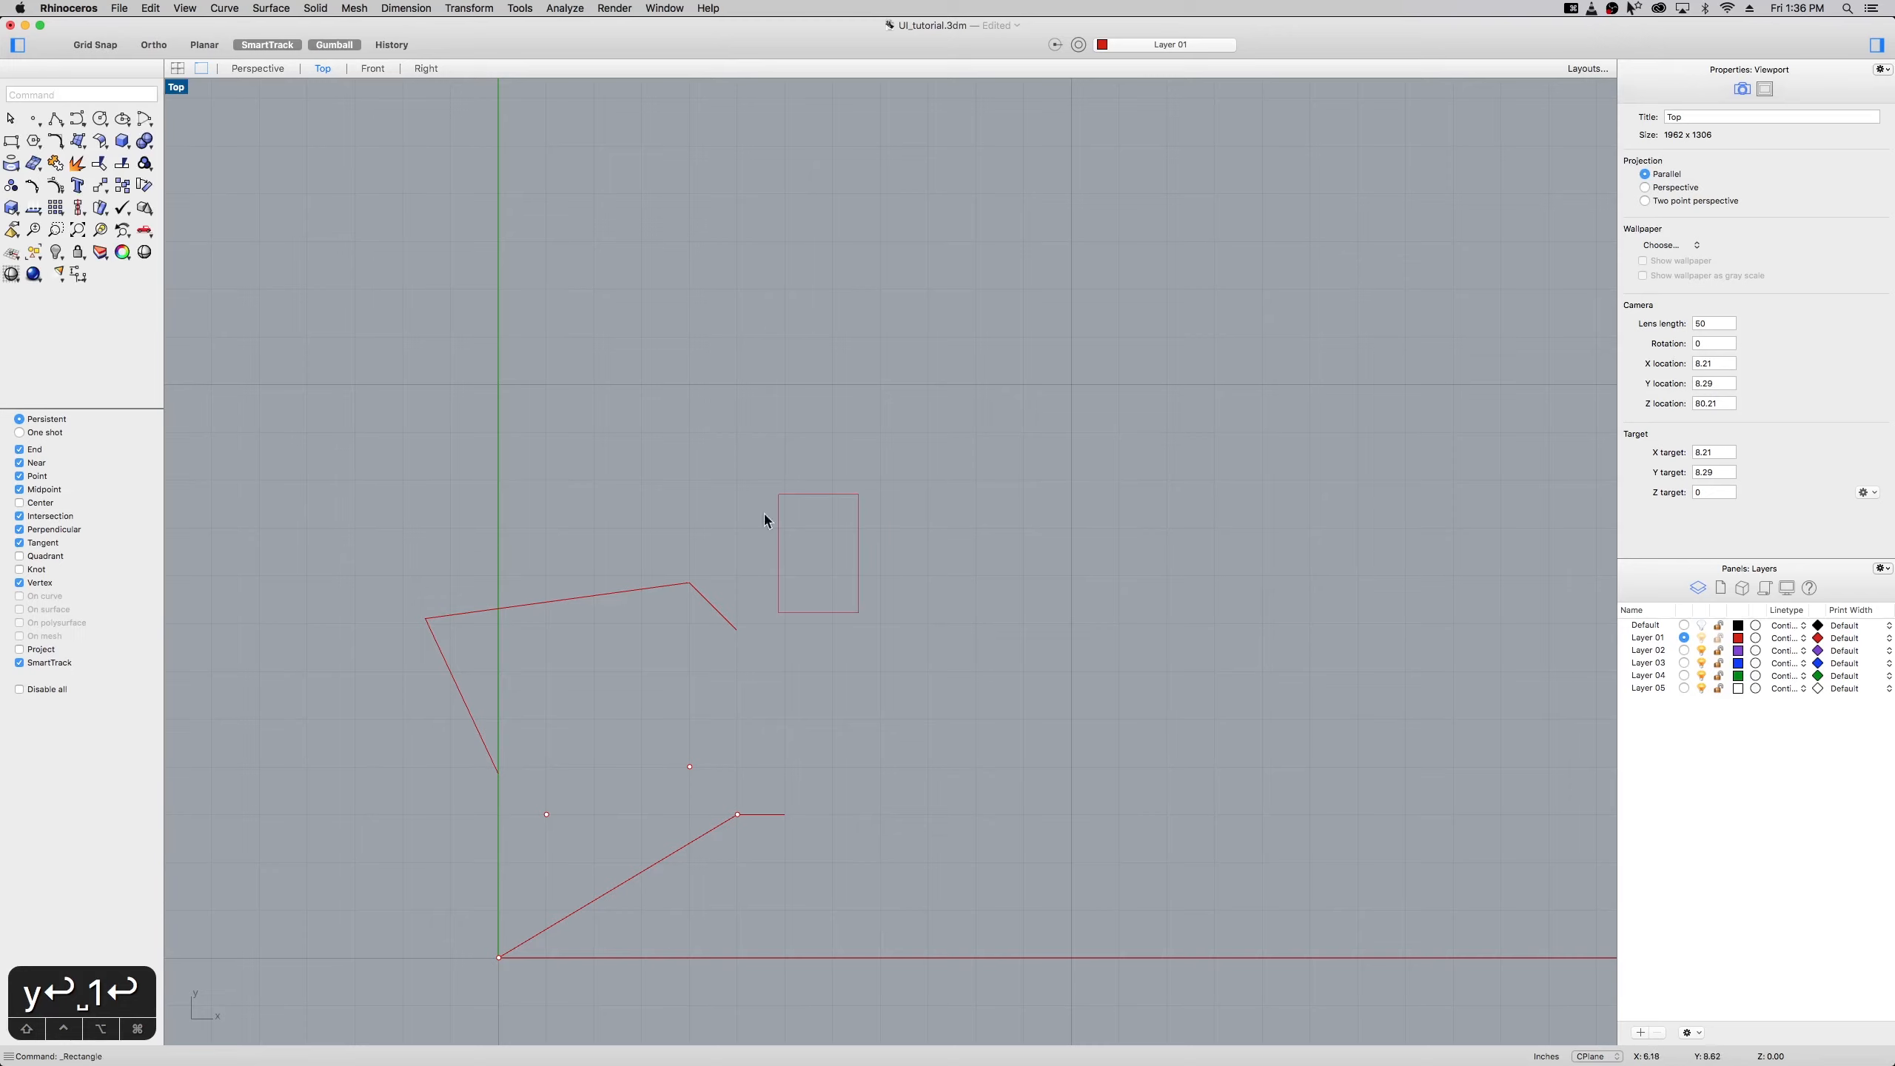
Draw a five-sided inscribed polygon centred on the raised polyline's free end, overlapping the rectangle
left_click(34, 142)
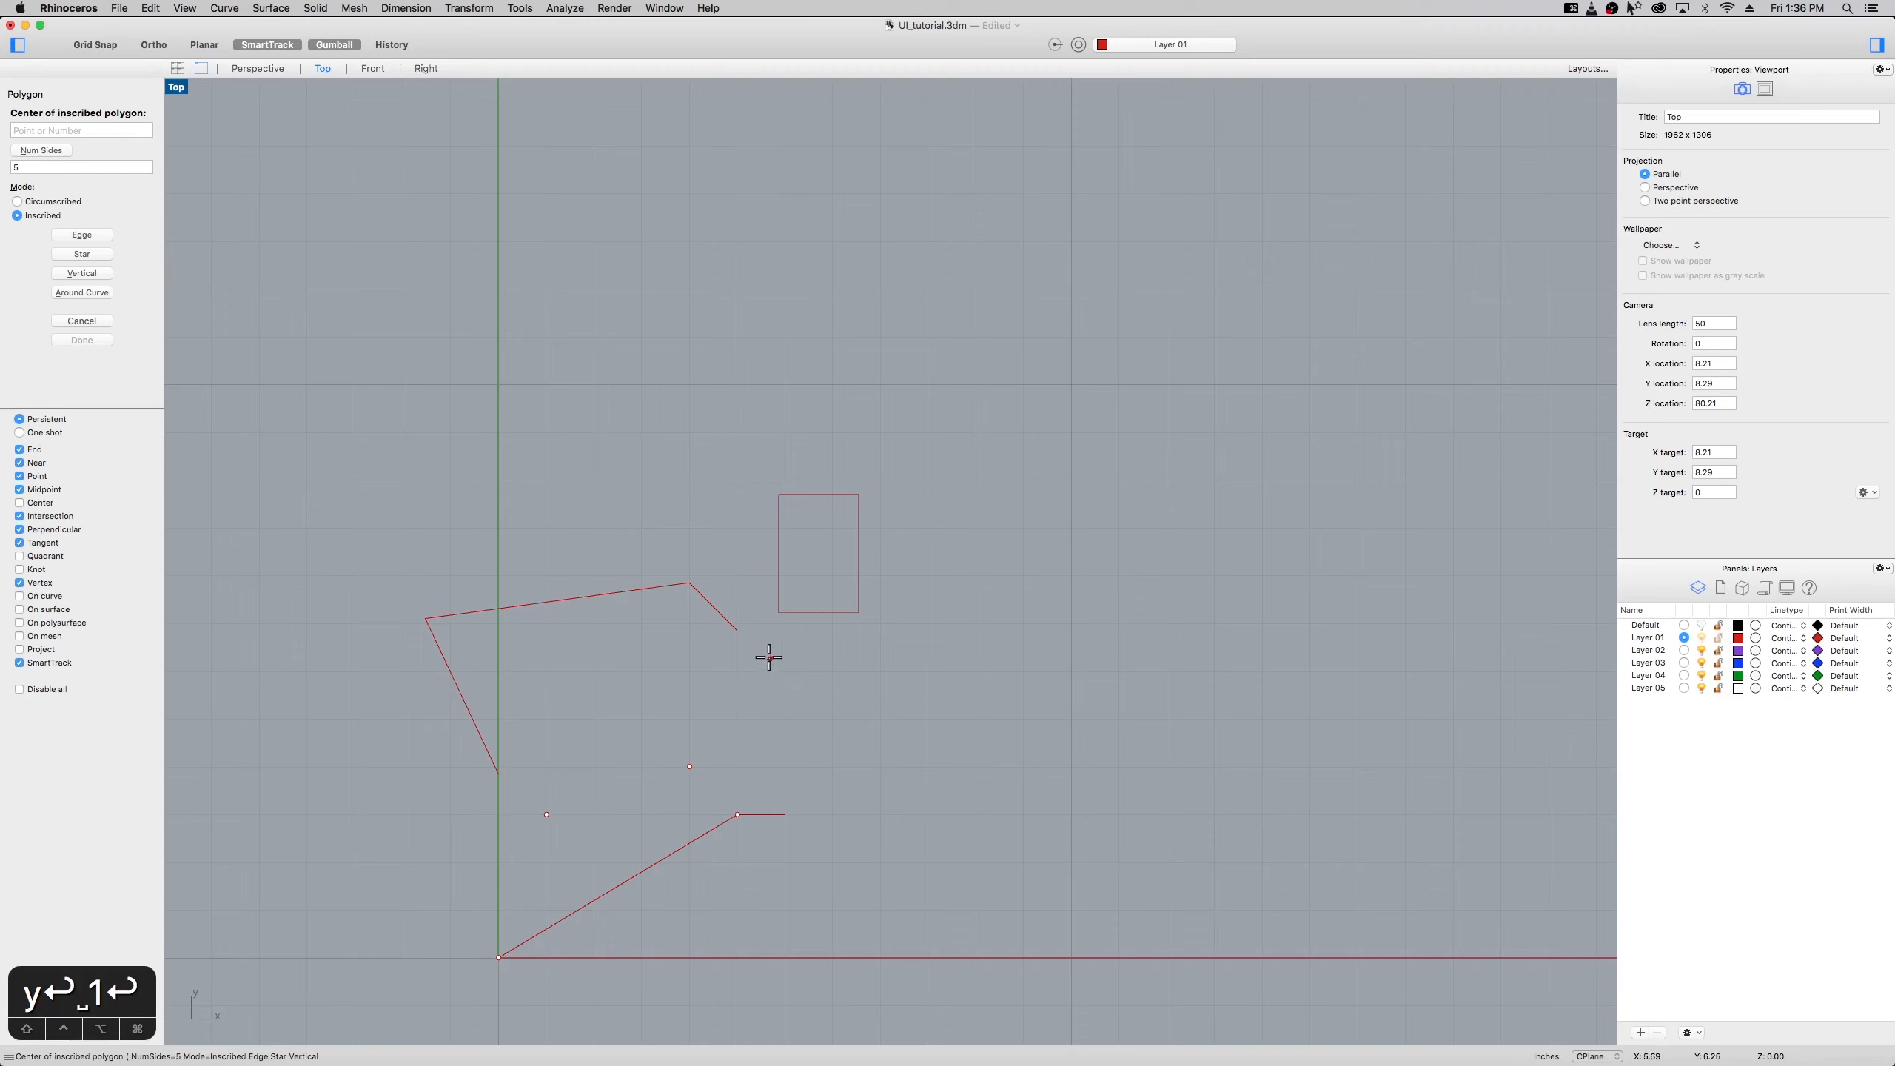
left_click(737, 629)
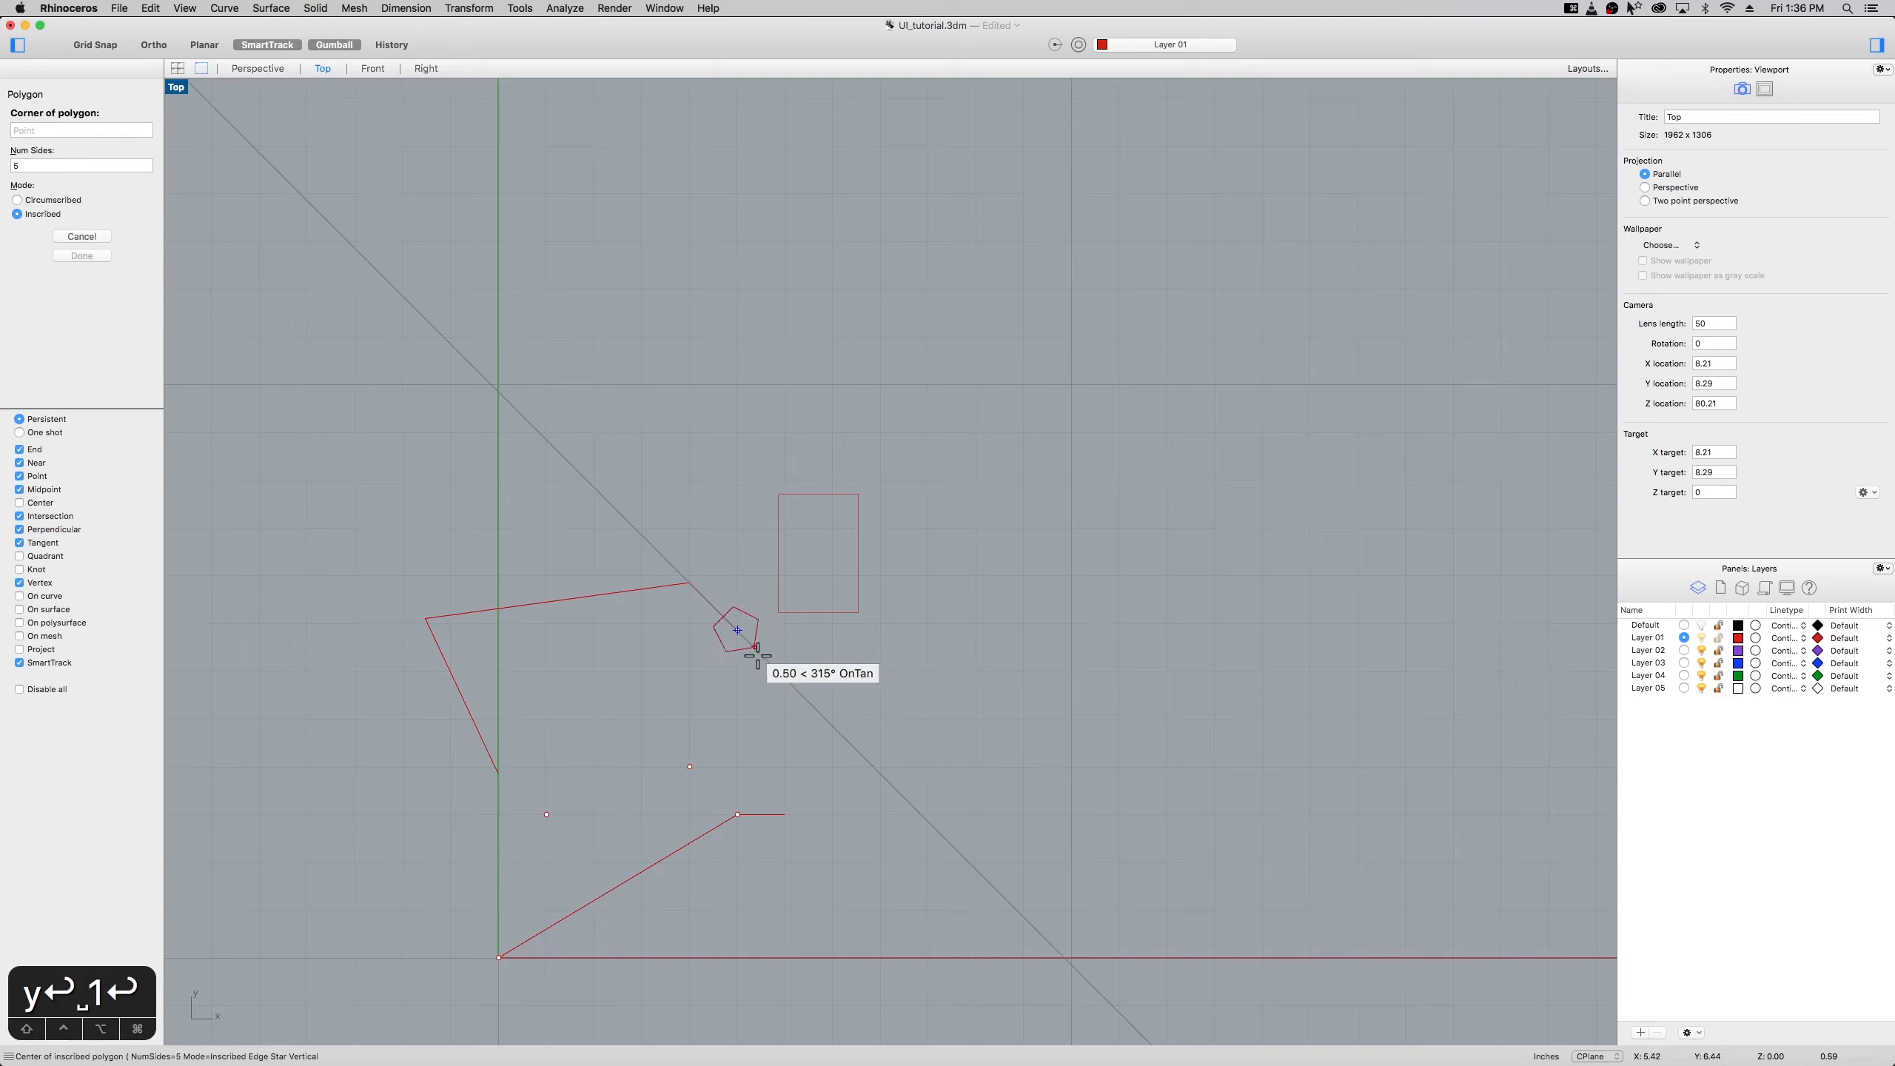
left_click(796, 694)
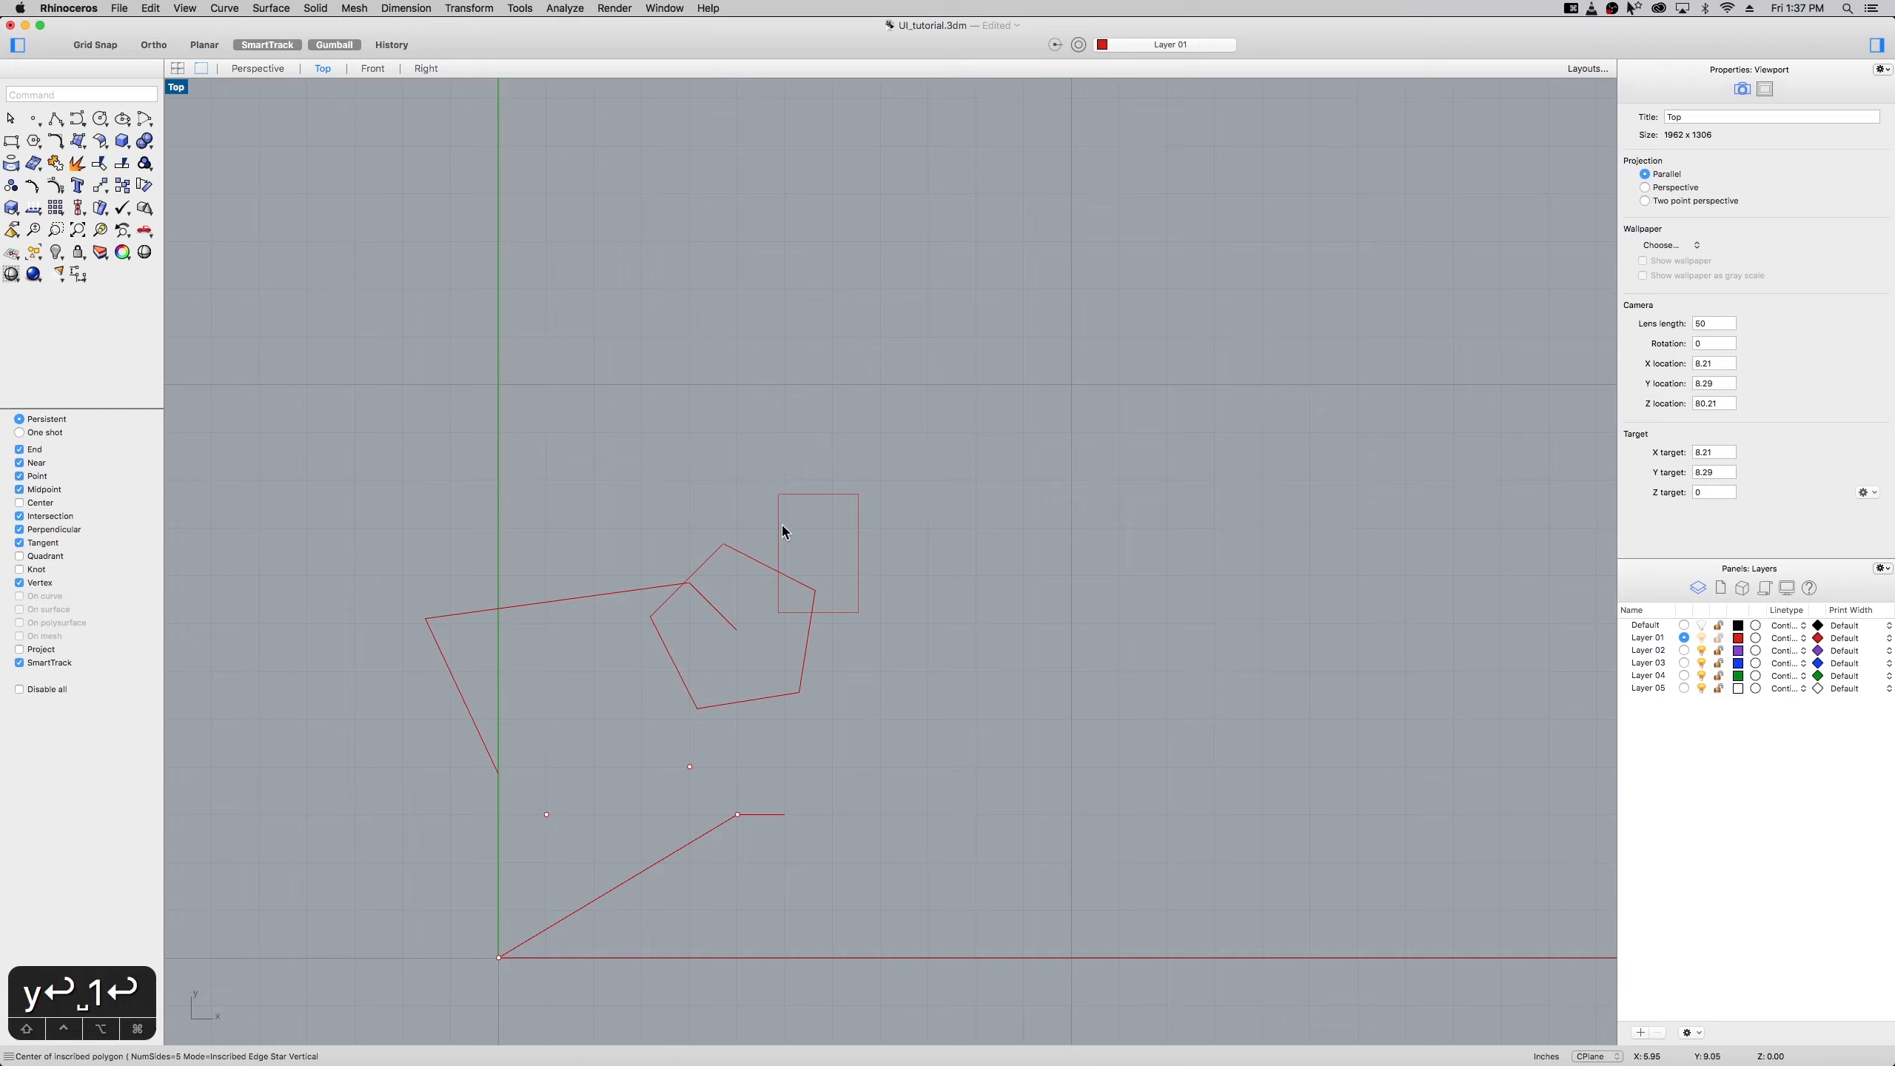
Draw a five-sided polygon by edge, with the edge running straight down from the free end of the short horizontal segment
key("space")
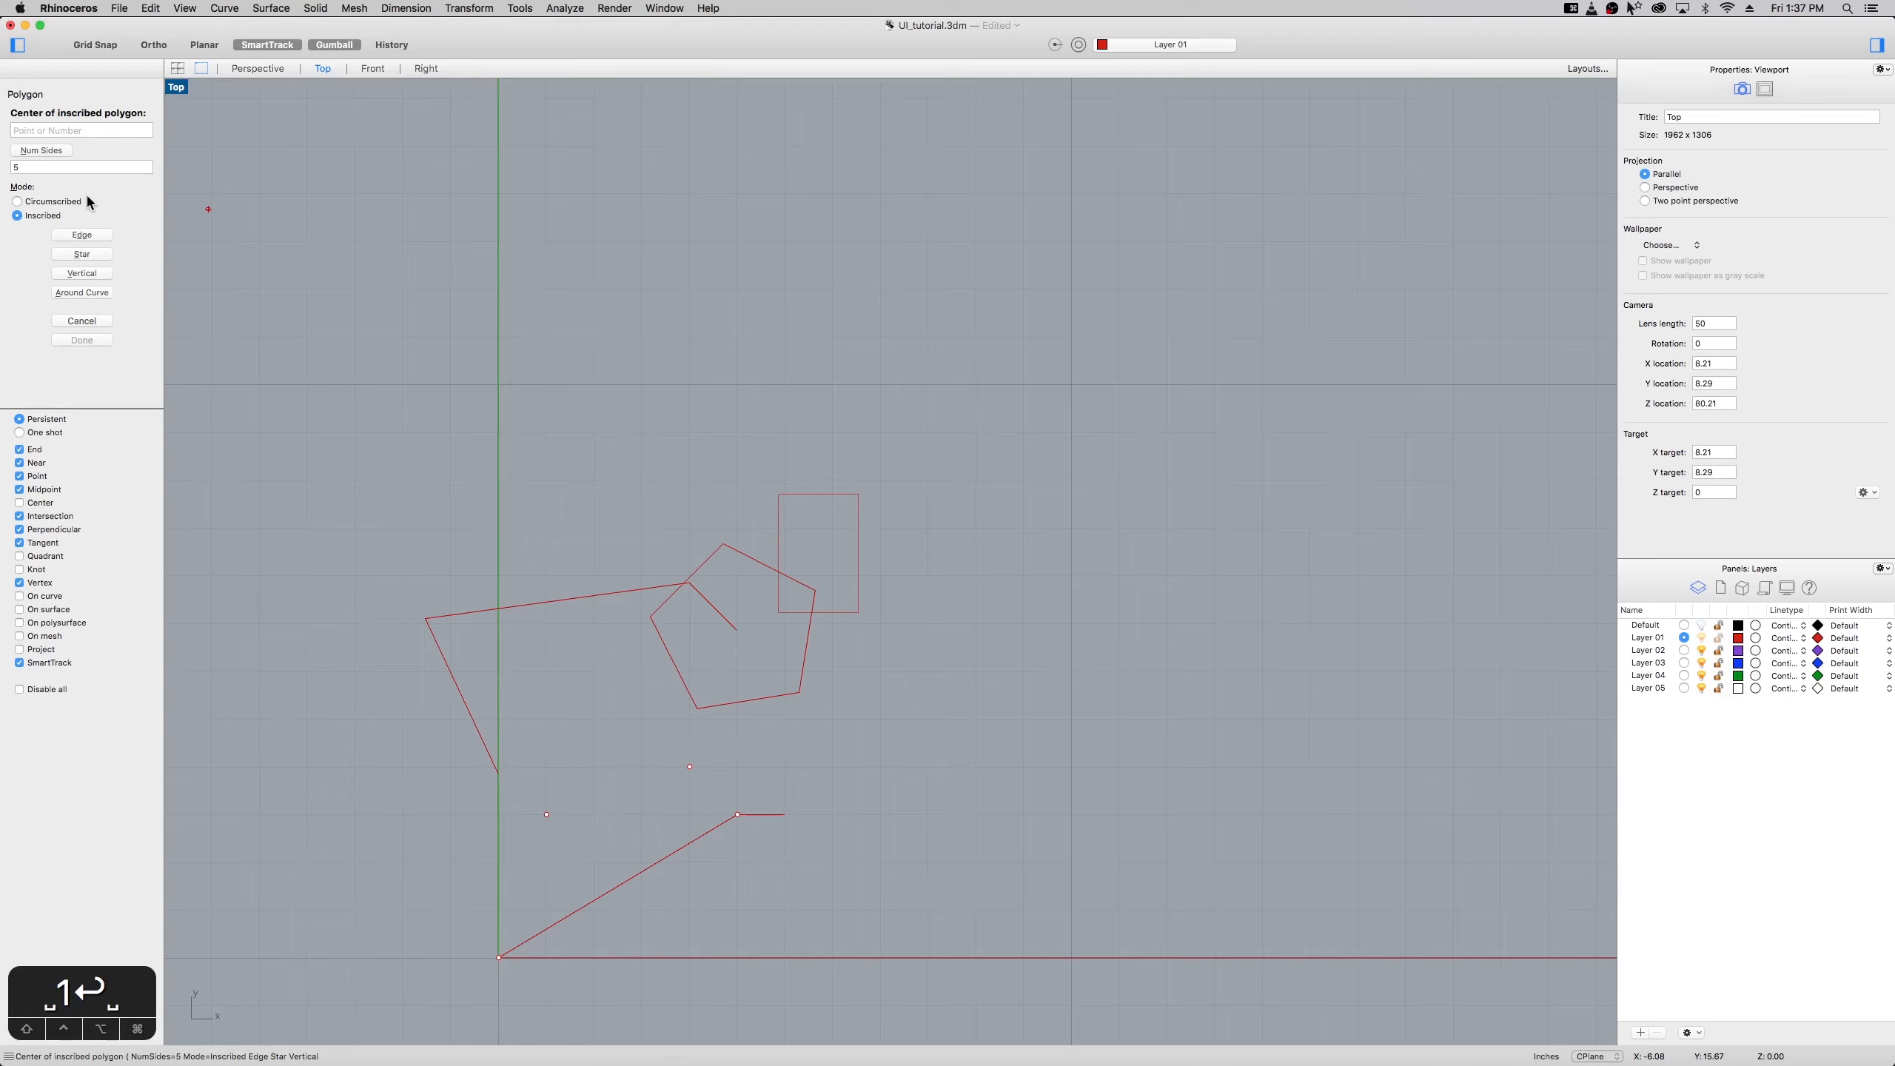
left_click(84, 236)
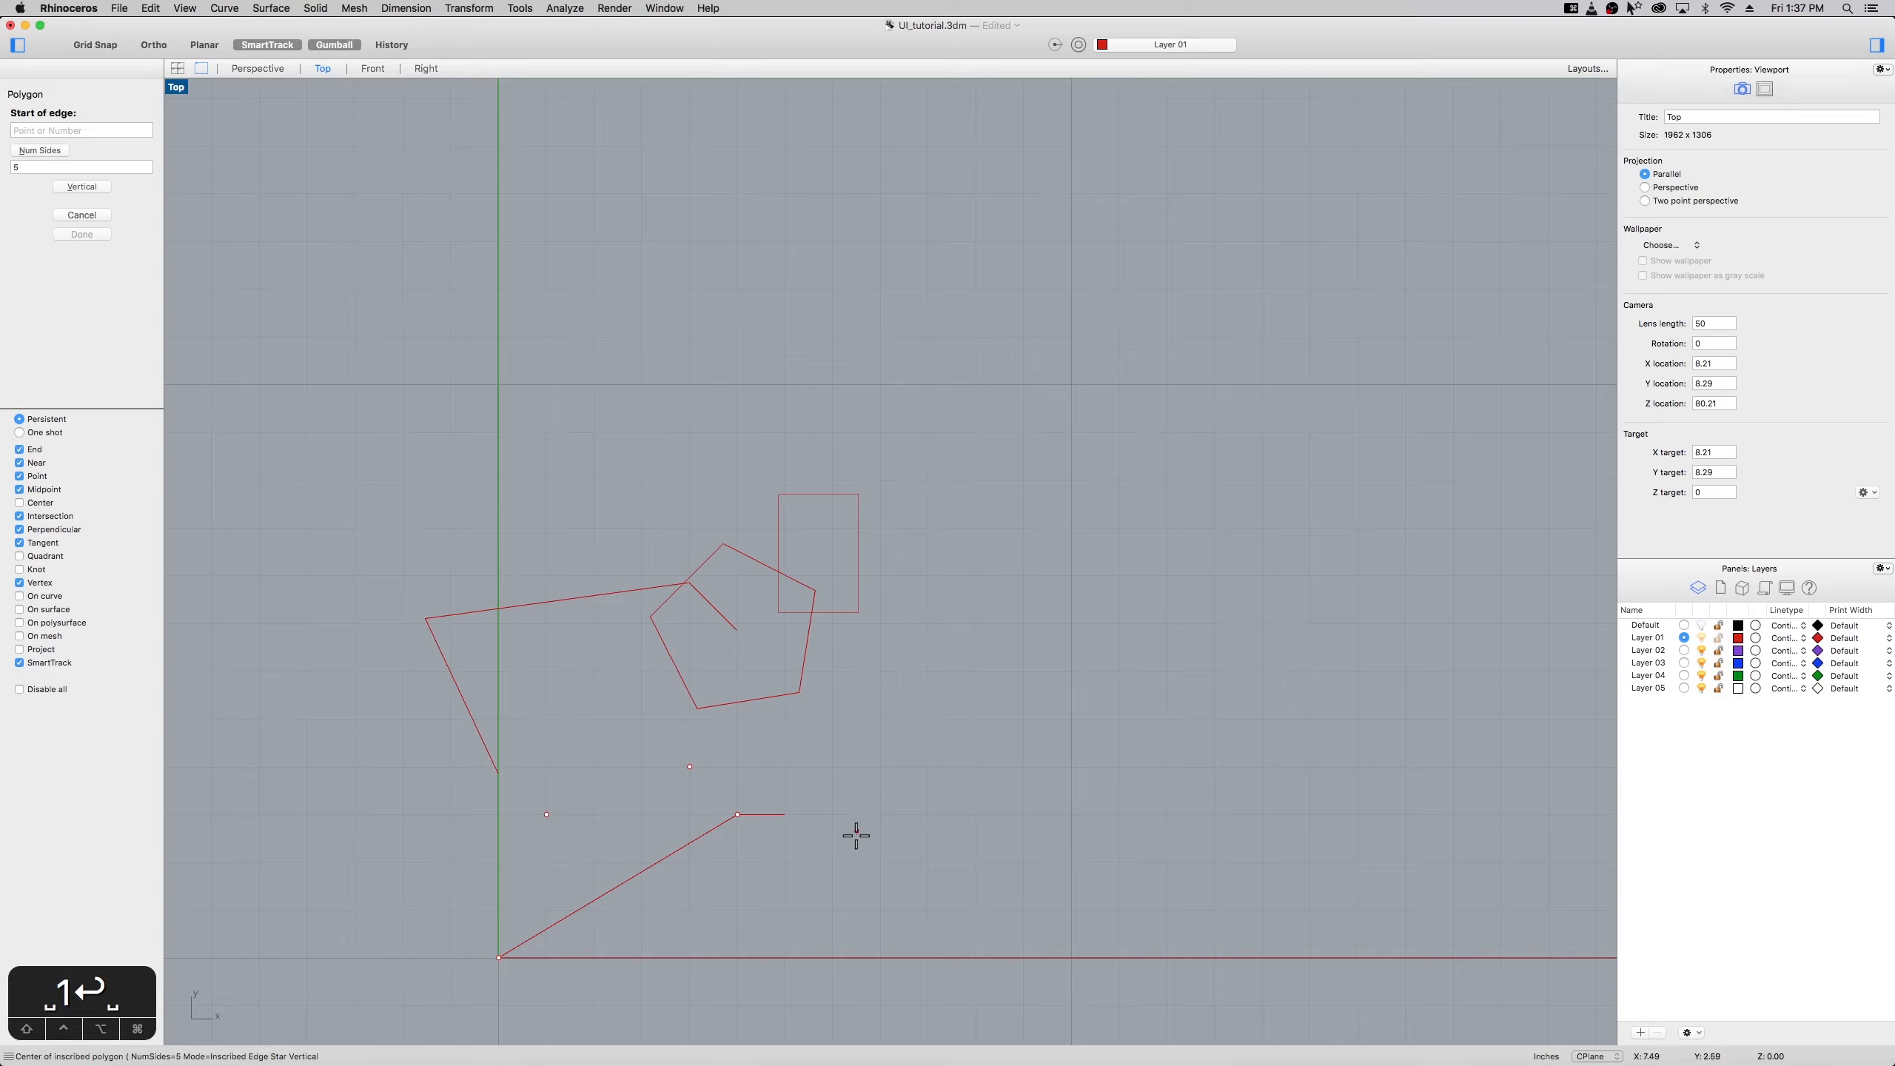
left_click(790, 819)
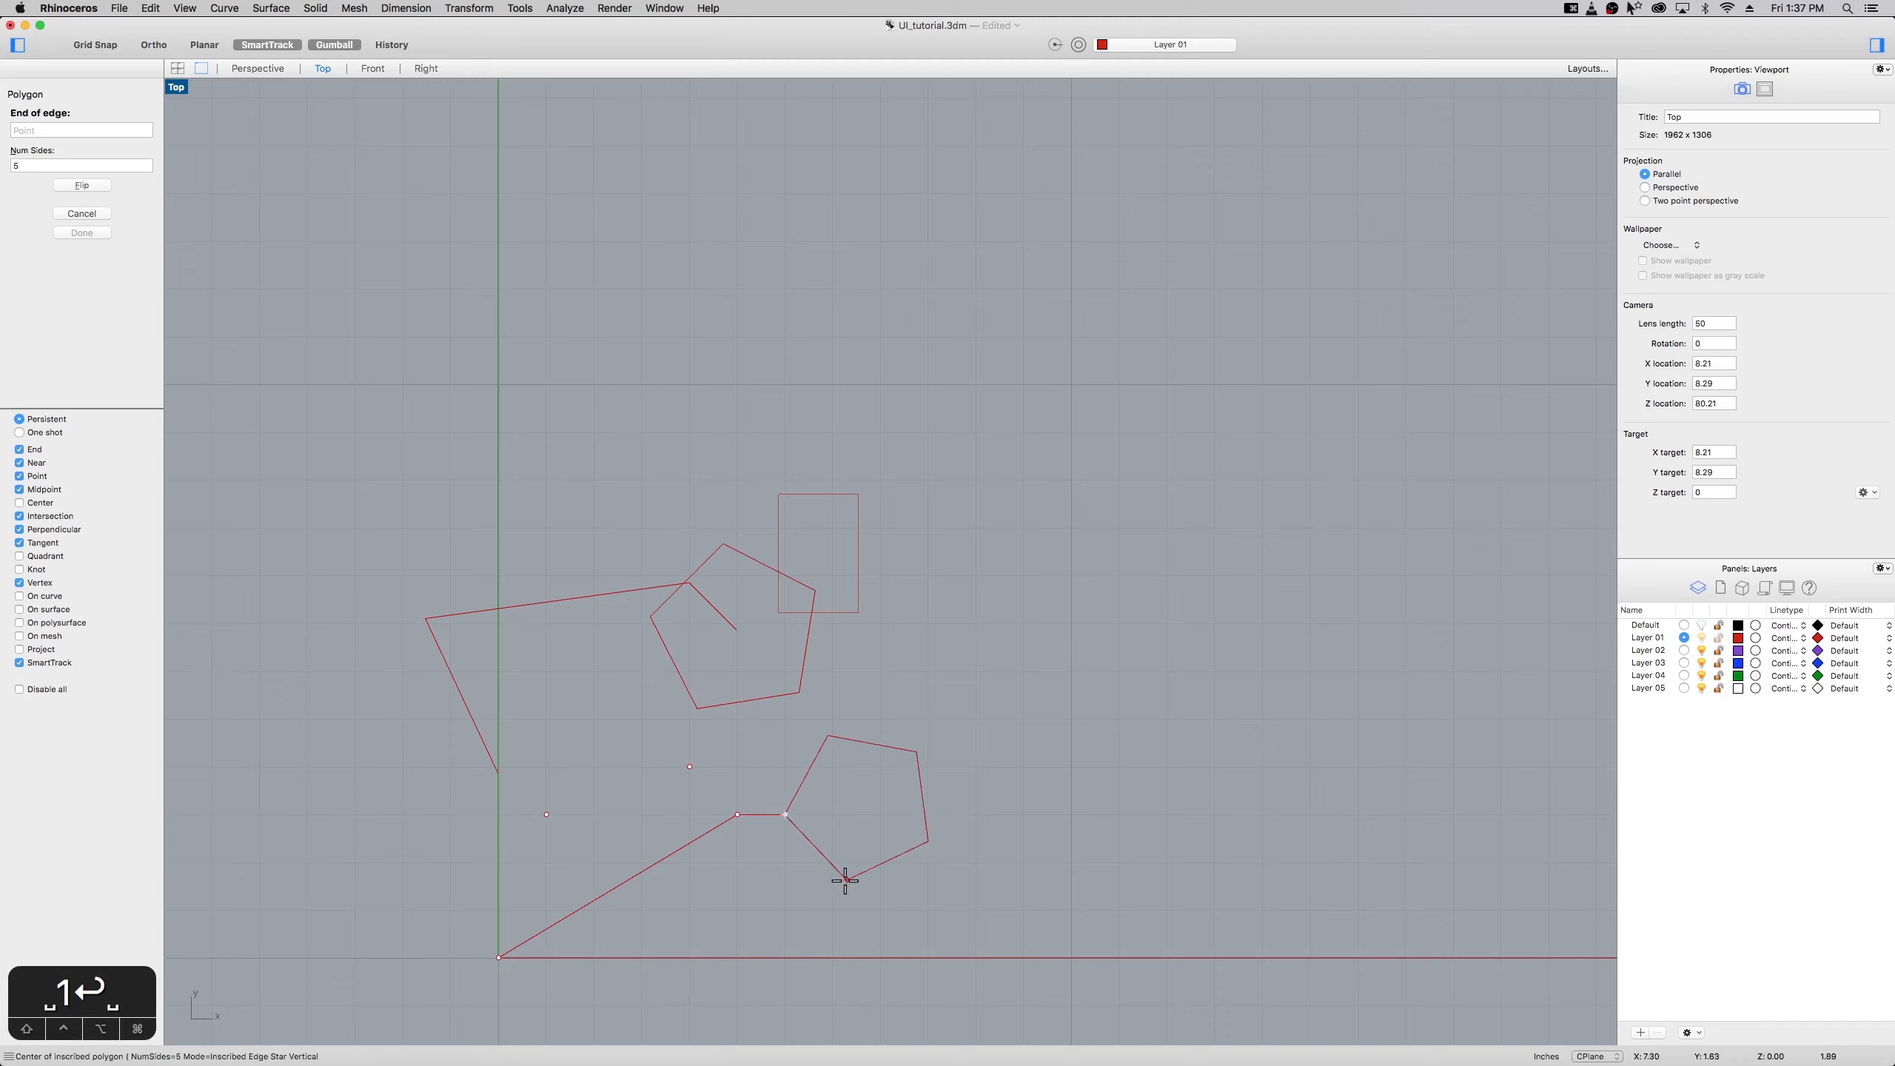
left_click(780, 906)
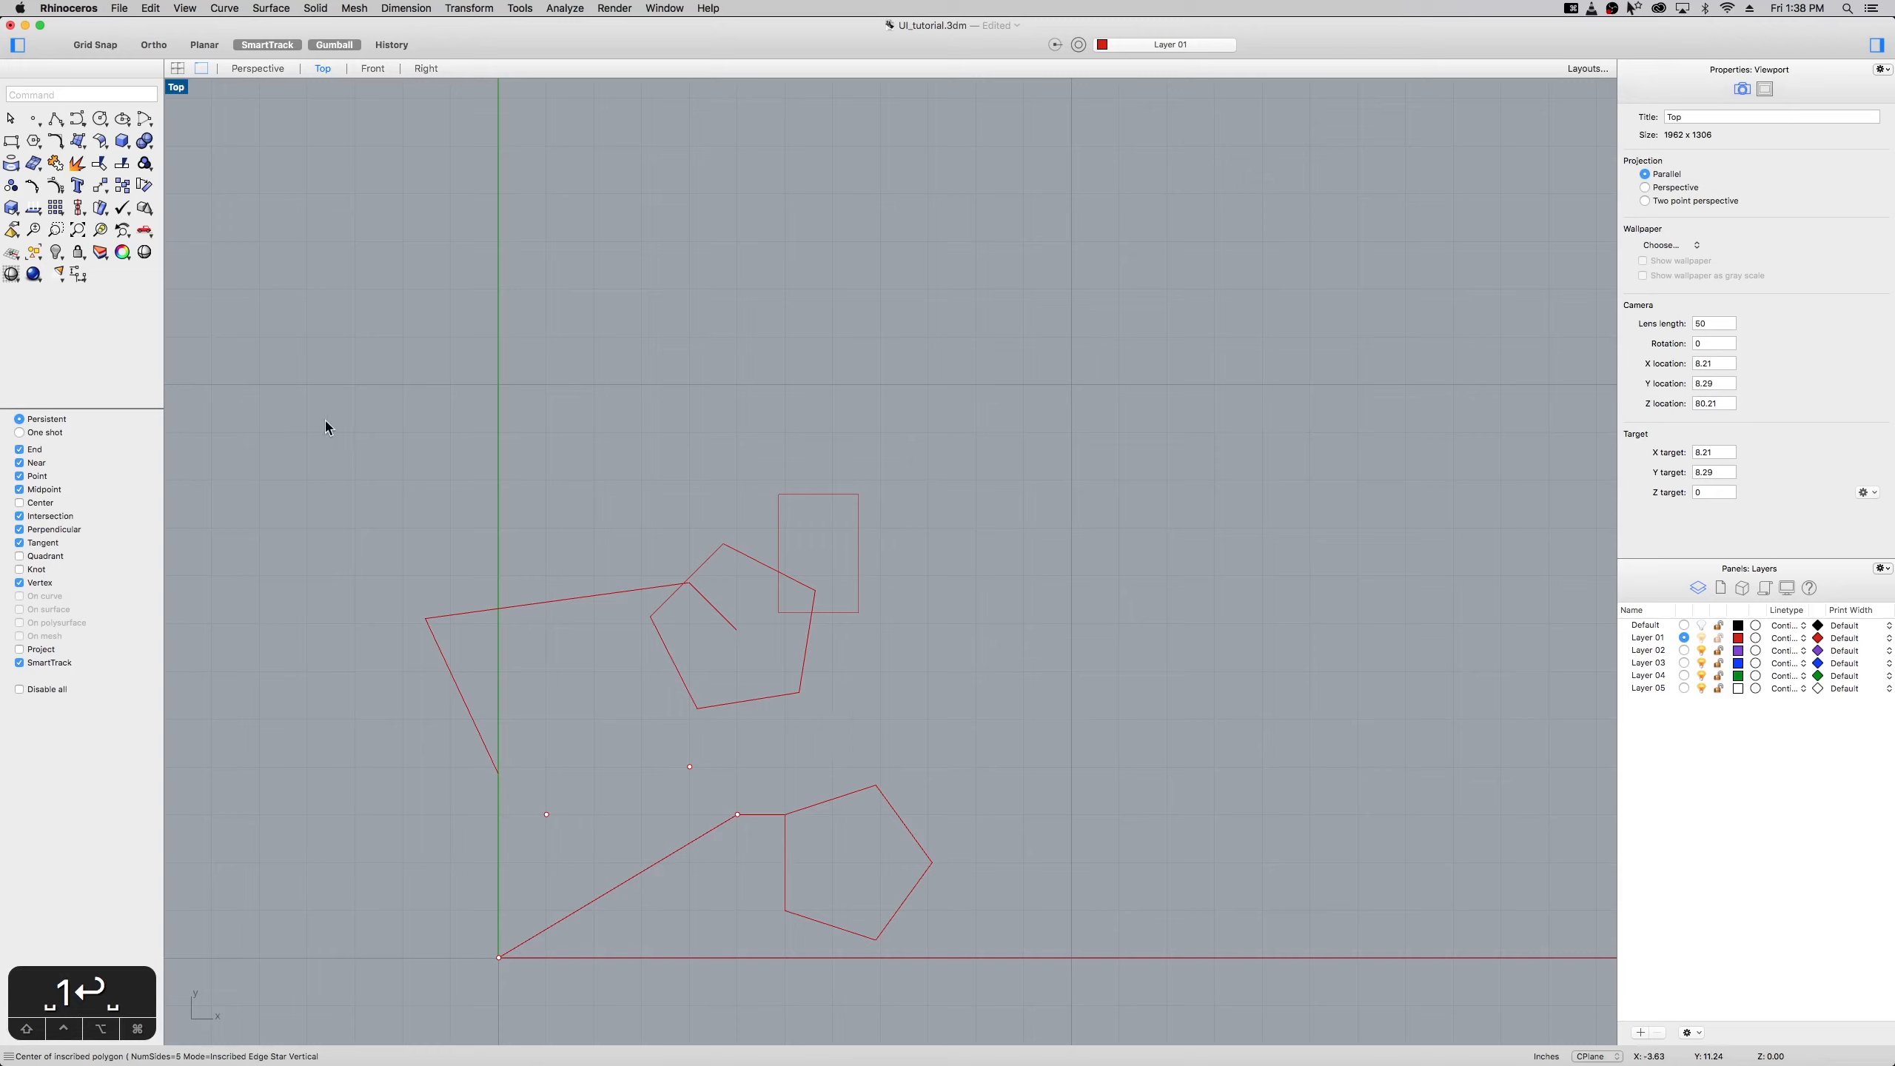
Draw a large circle from its center above the rectangle, sized so that it crosses the rectangle's upper edge
left_click(101, 119)
left_click(828, 343)
left_click(926, 489)
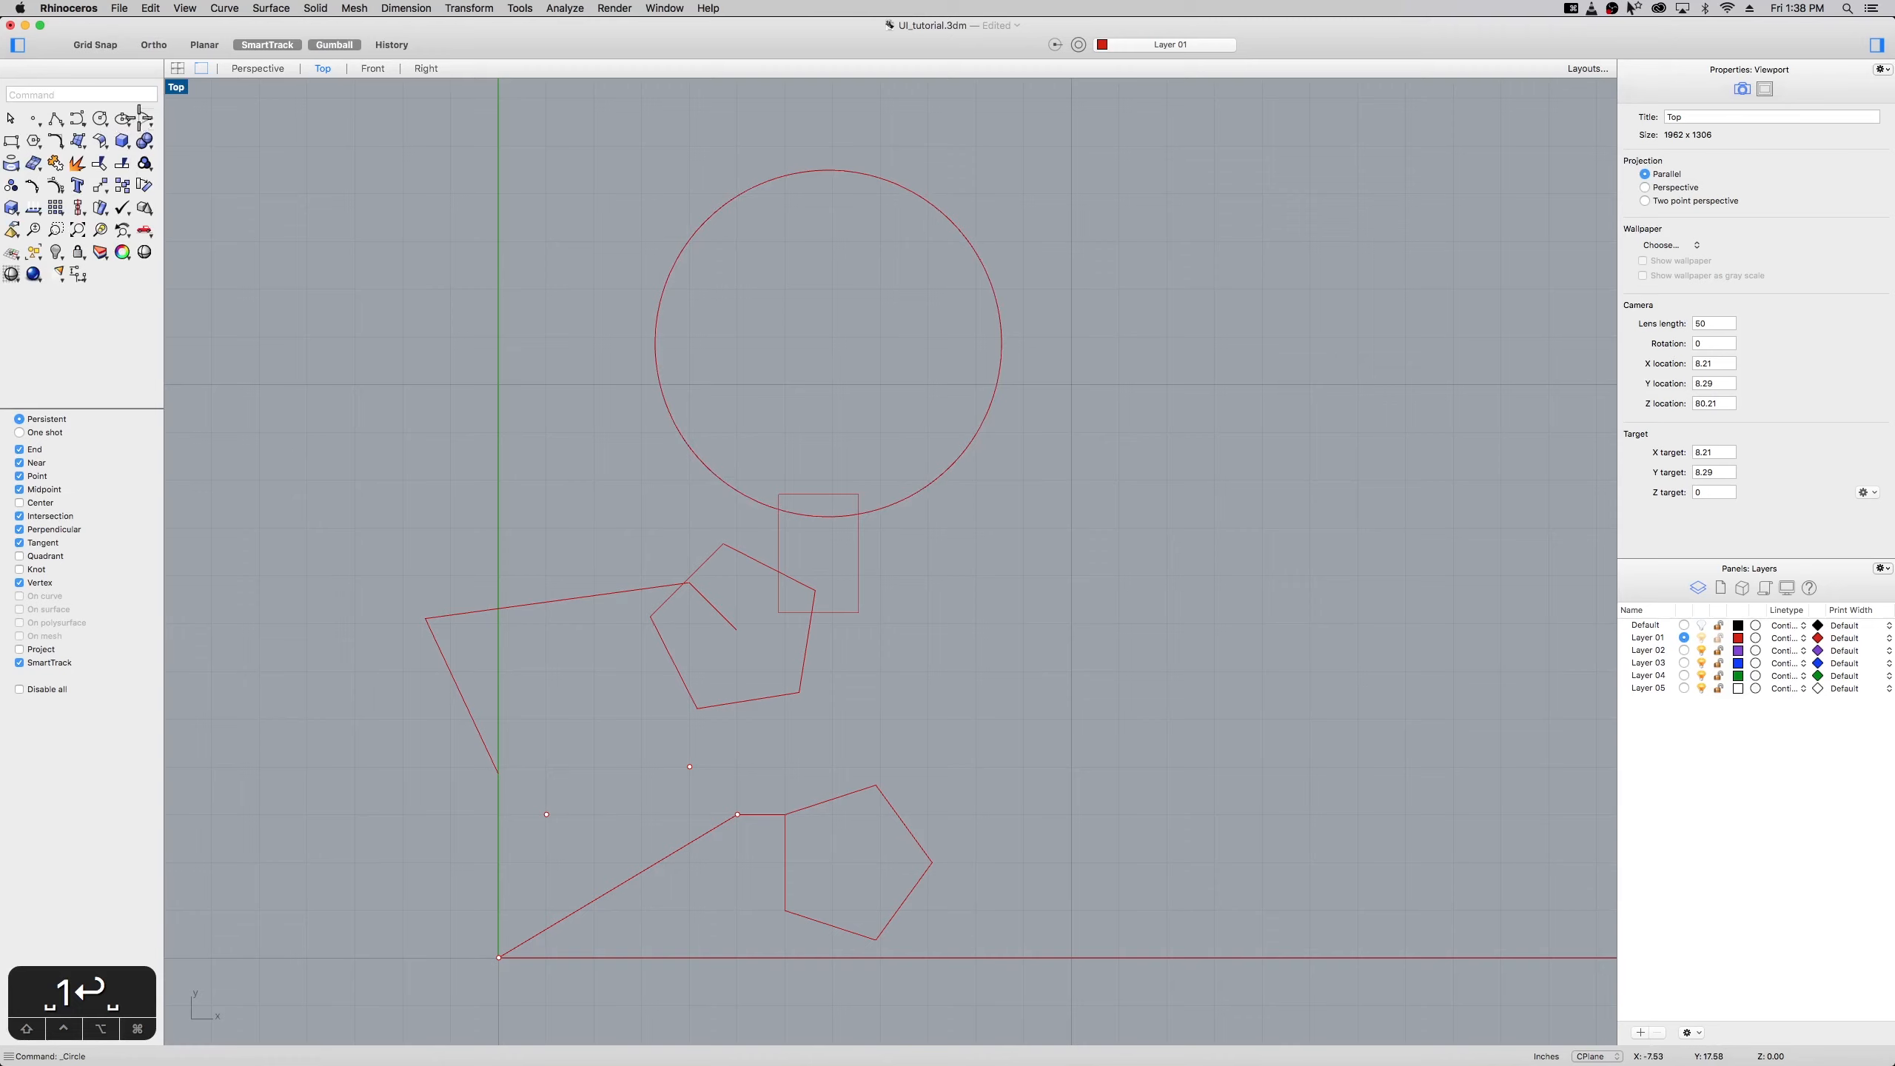
Draw a small quarter arc by center, start and end points between the Y axis and the circle
left_click(124, 119)
left_click(523, 469)
left_click(525, 412)
left_click(597, 462)
Draw a degree 3 control point curve from the origin using the points at (1, 3) and (4, 4), ending at (5, 3)
type("curve")
key("Return")
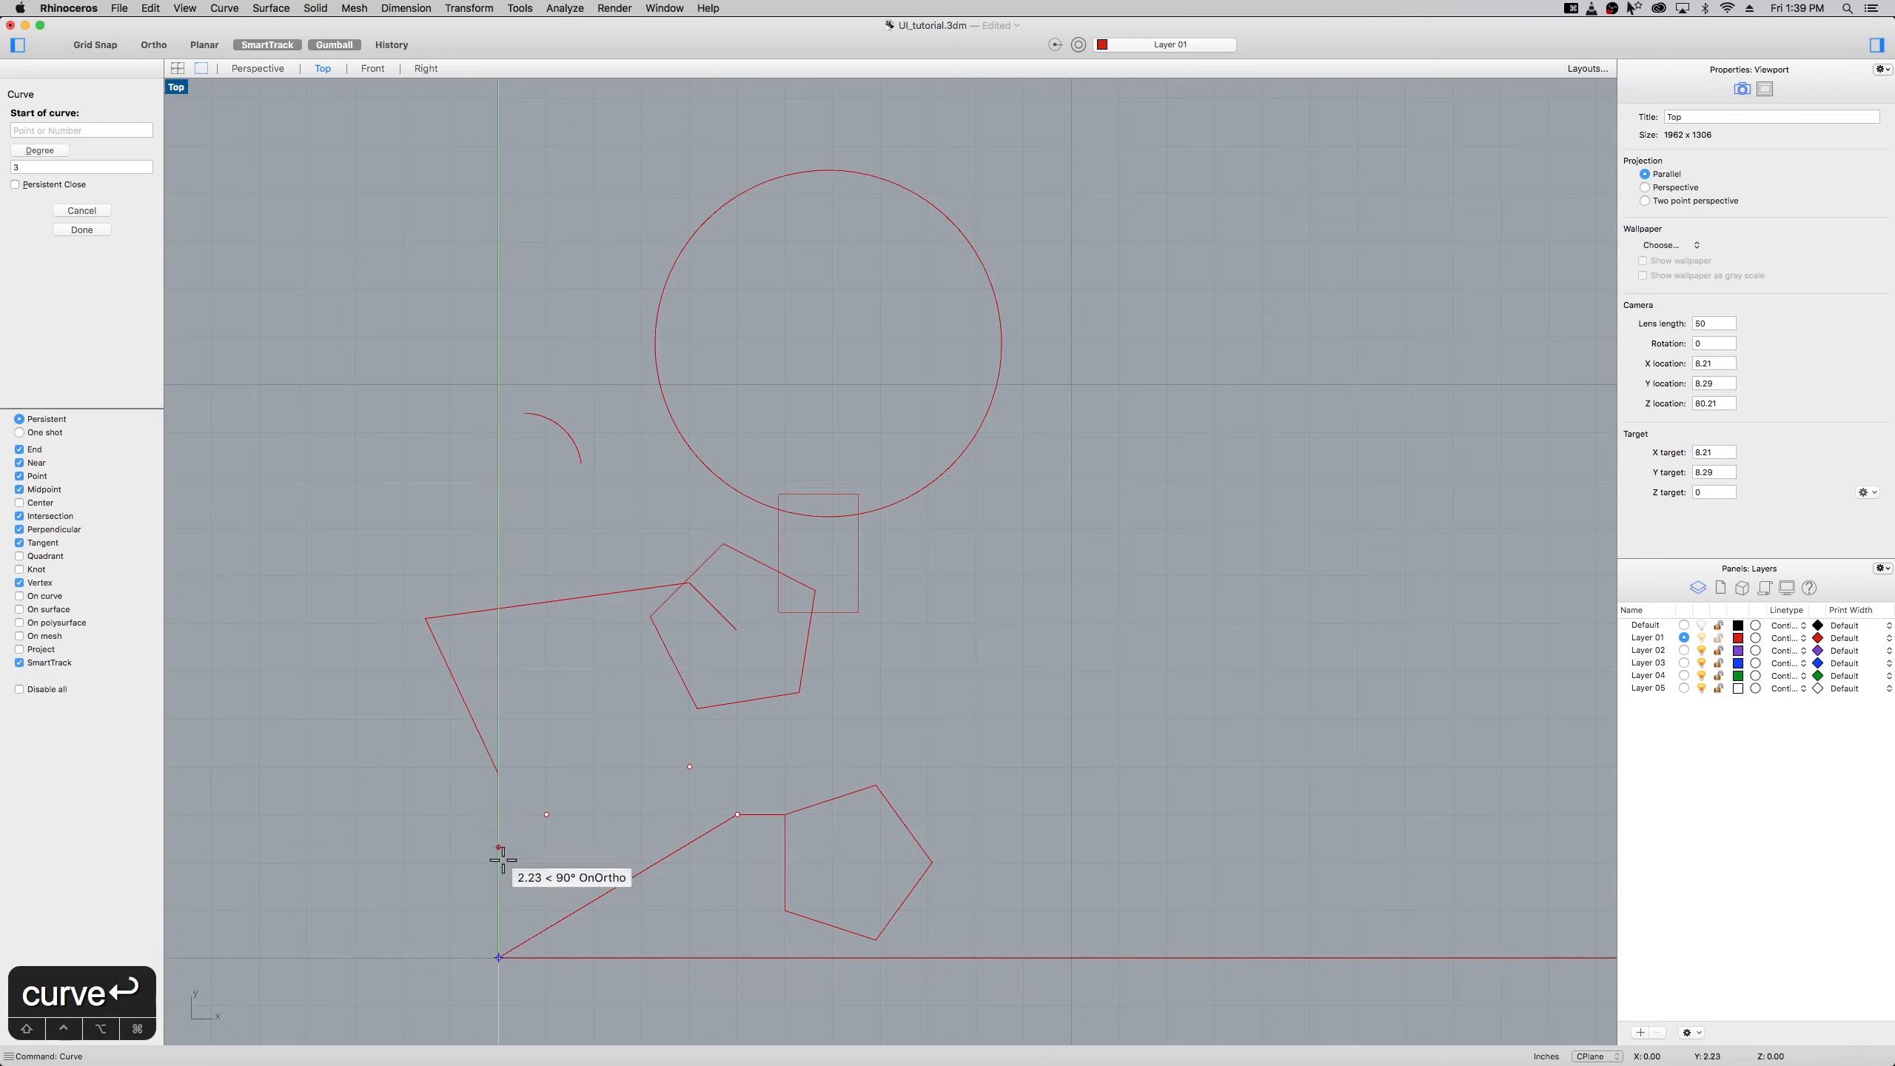
left_click(499, 958)
left_click(553, 812)
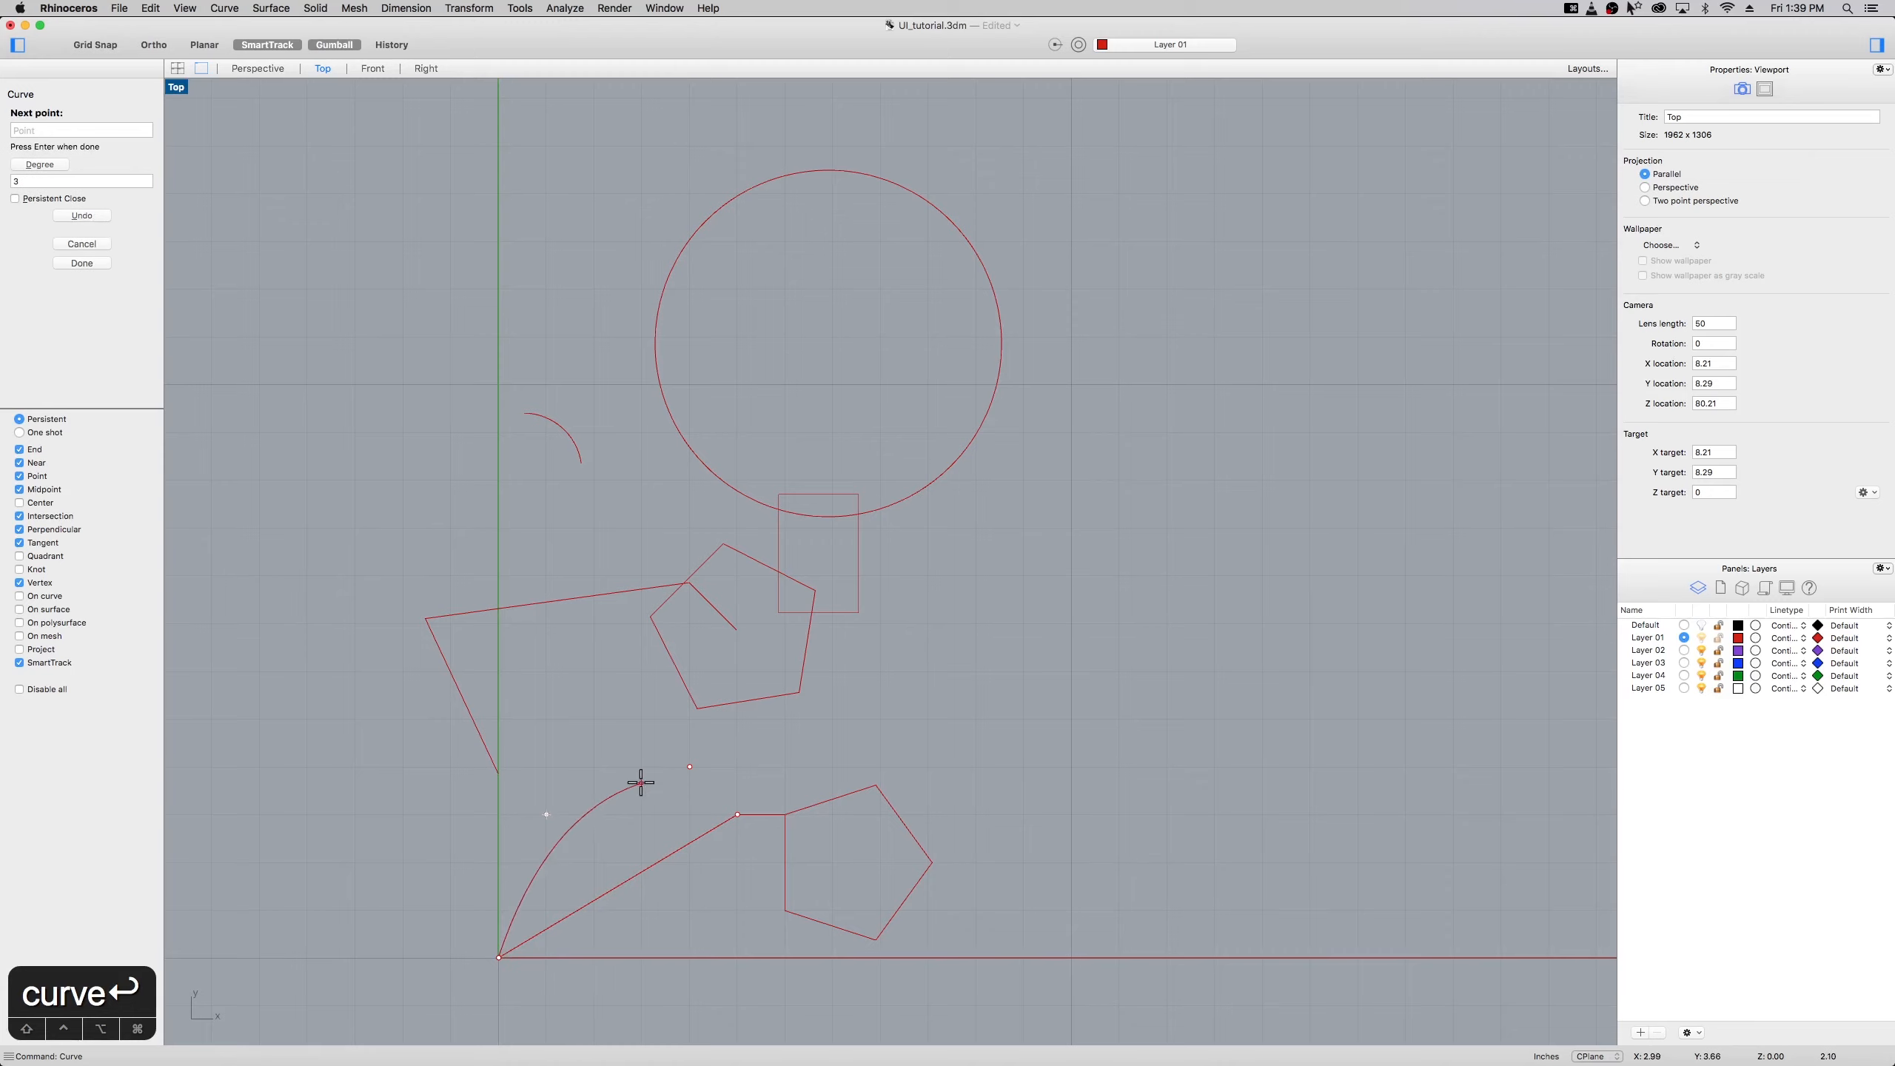
left_click(687, 767)
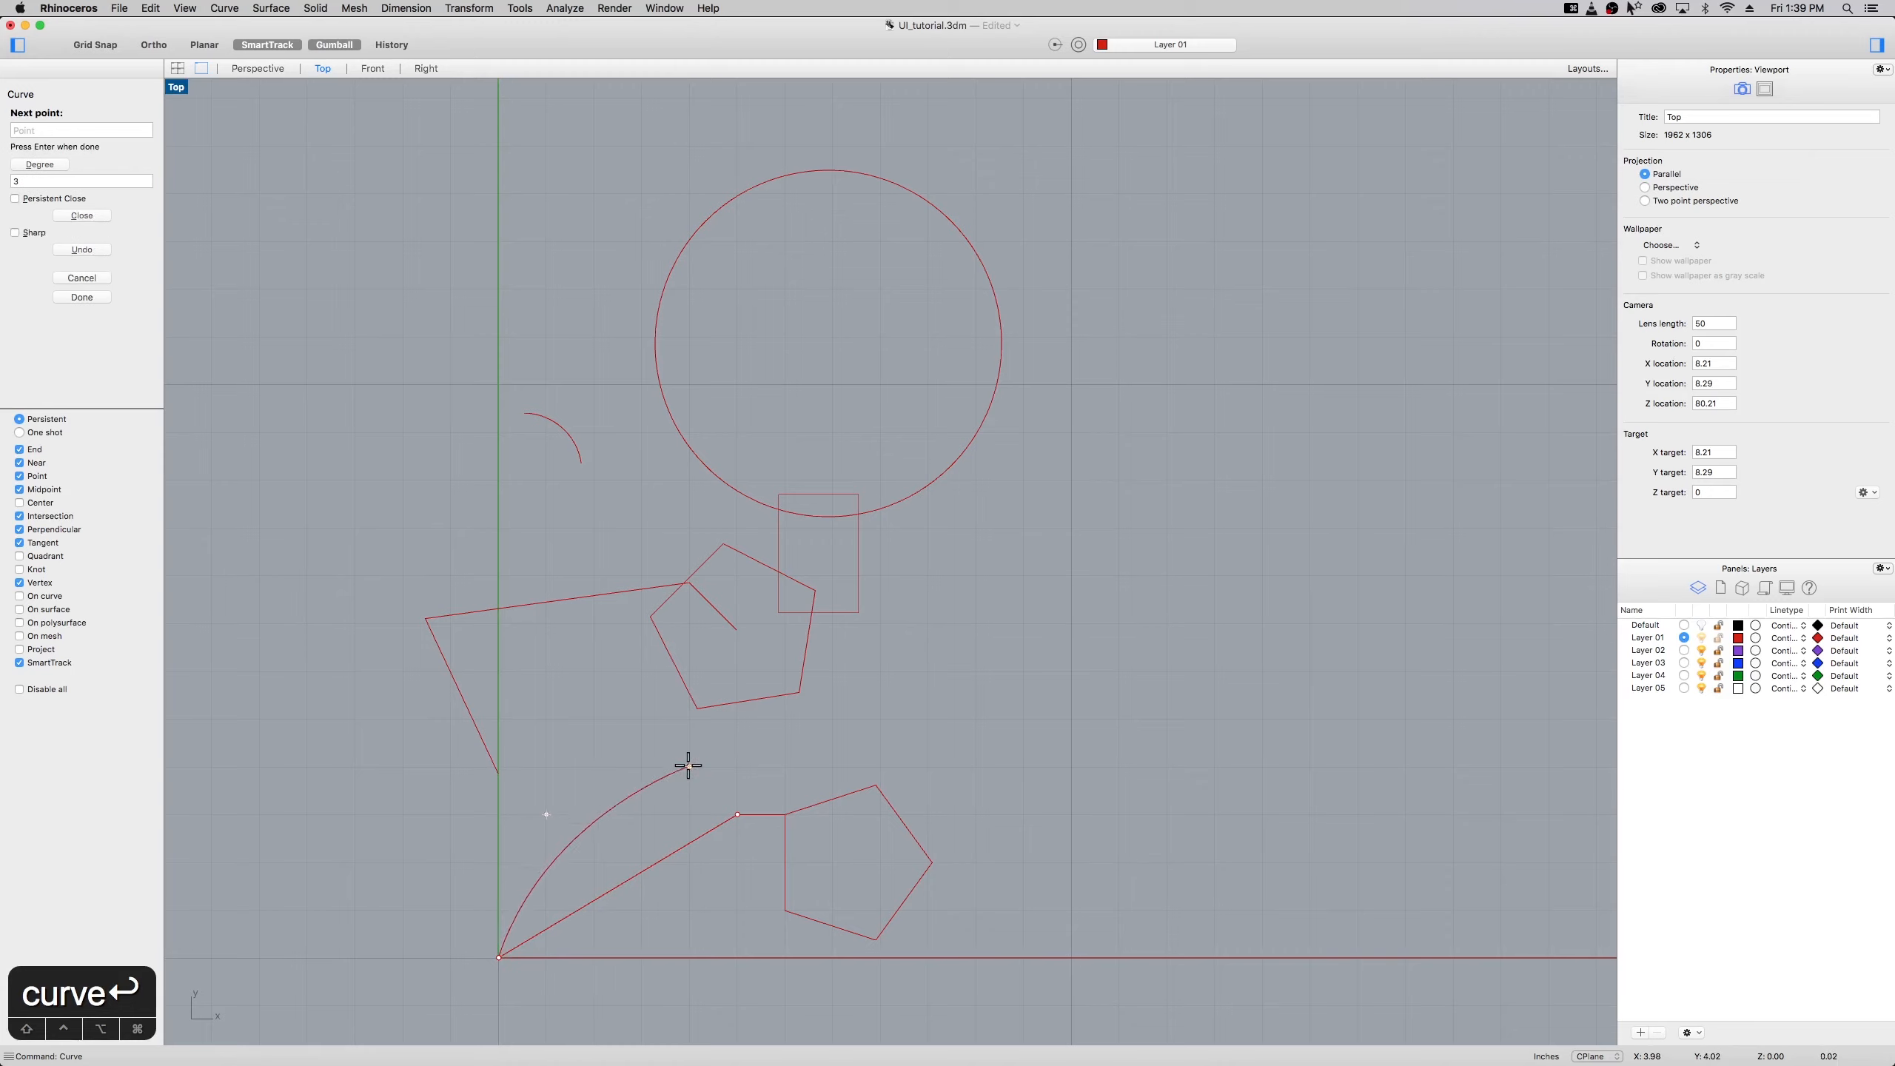
left_click(737, 814)
key("Return")
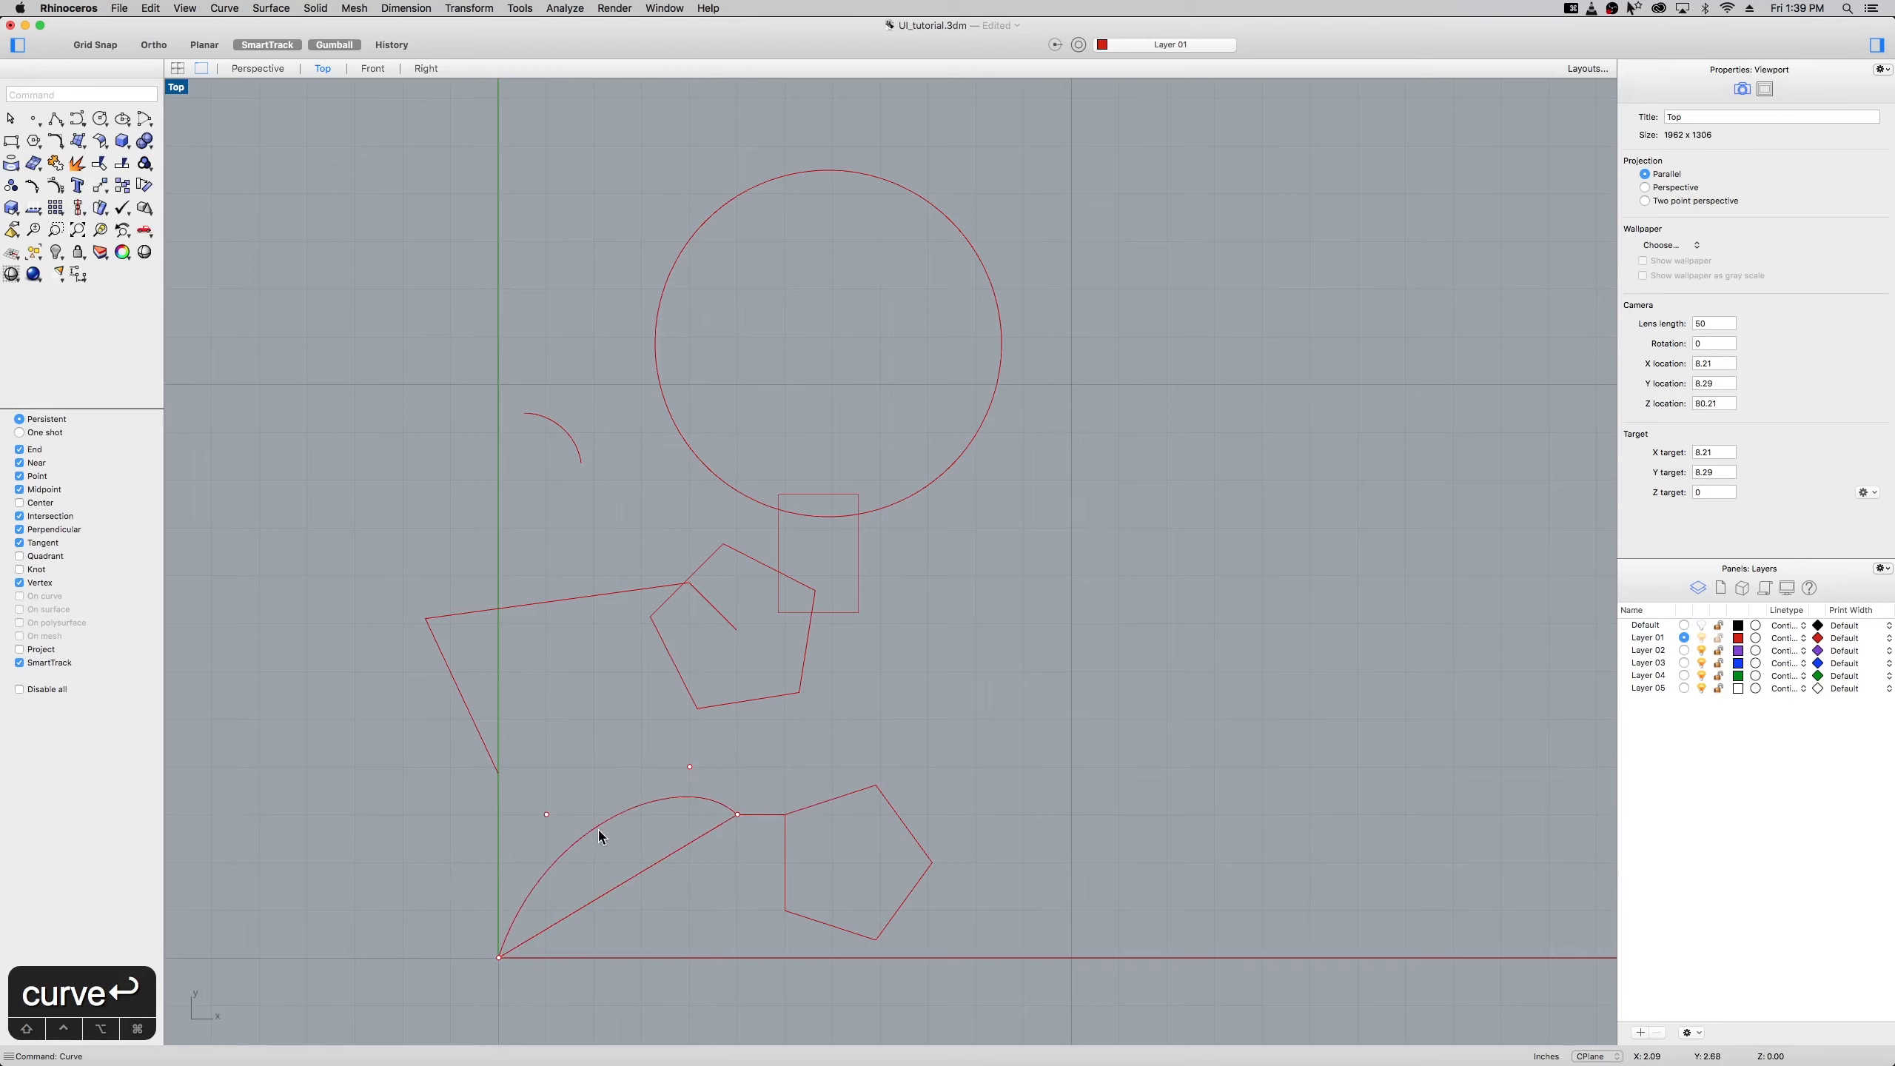
Move the control point curve to the empty area beyond the rectangle and pull its second control point toward the rectangle
left_click(558, 860)
left_click_drag(561, 860, 1097, 575)
left_click(1203, 589)
left_click(1298, 496)
left_click(1336, 573)
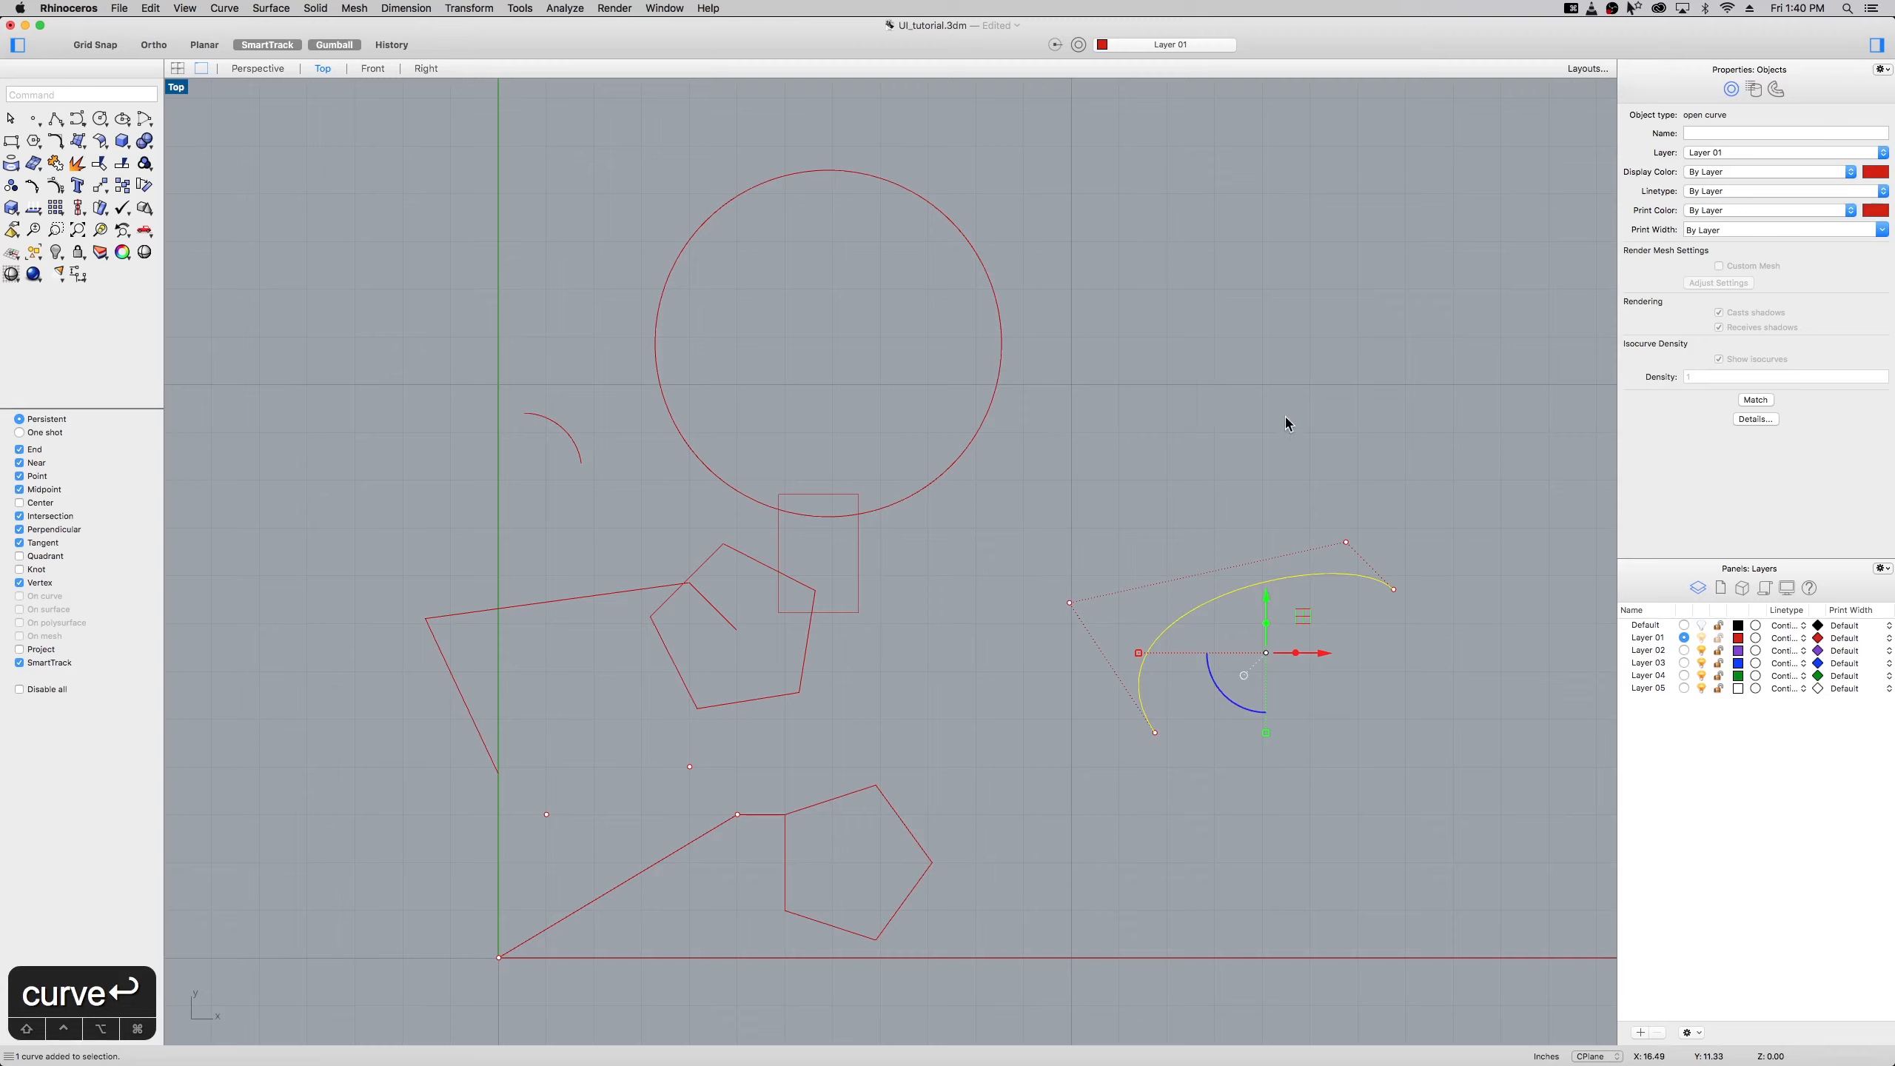
Sketch a freehand winding curve beside the circle, running from above the moved curve down to near the rectangle
left_click(80, 119)
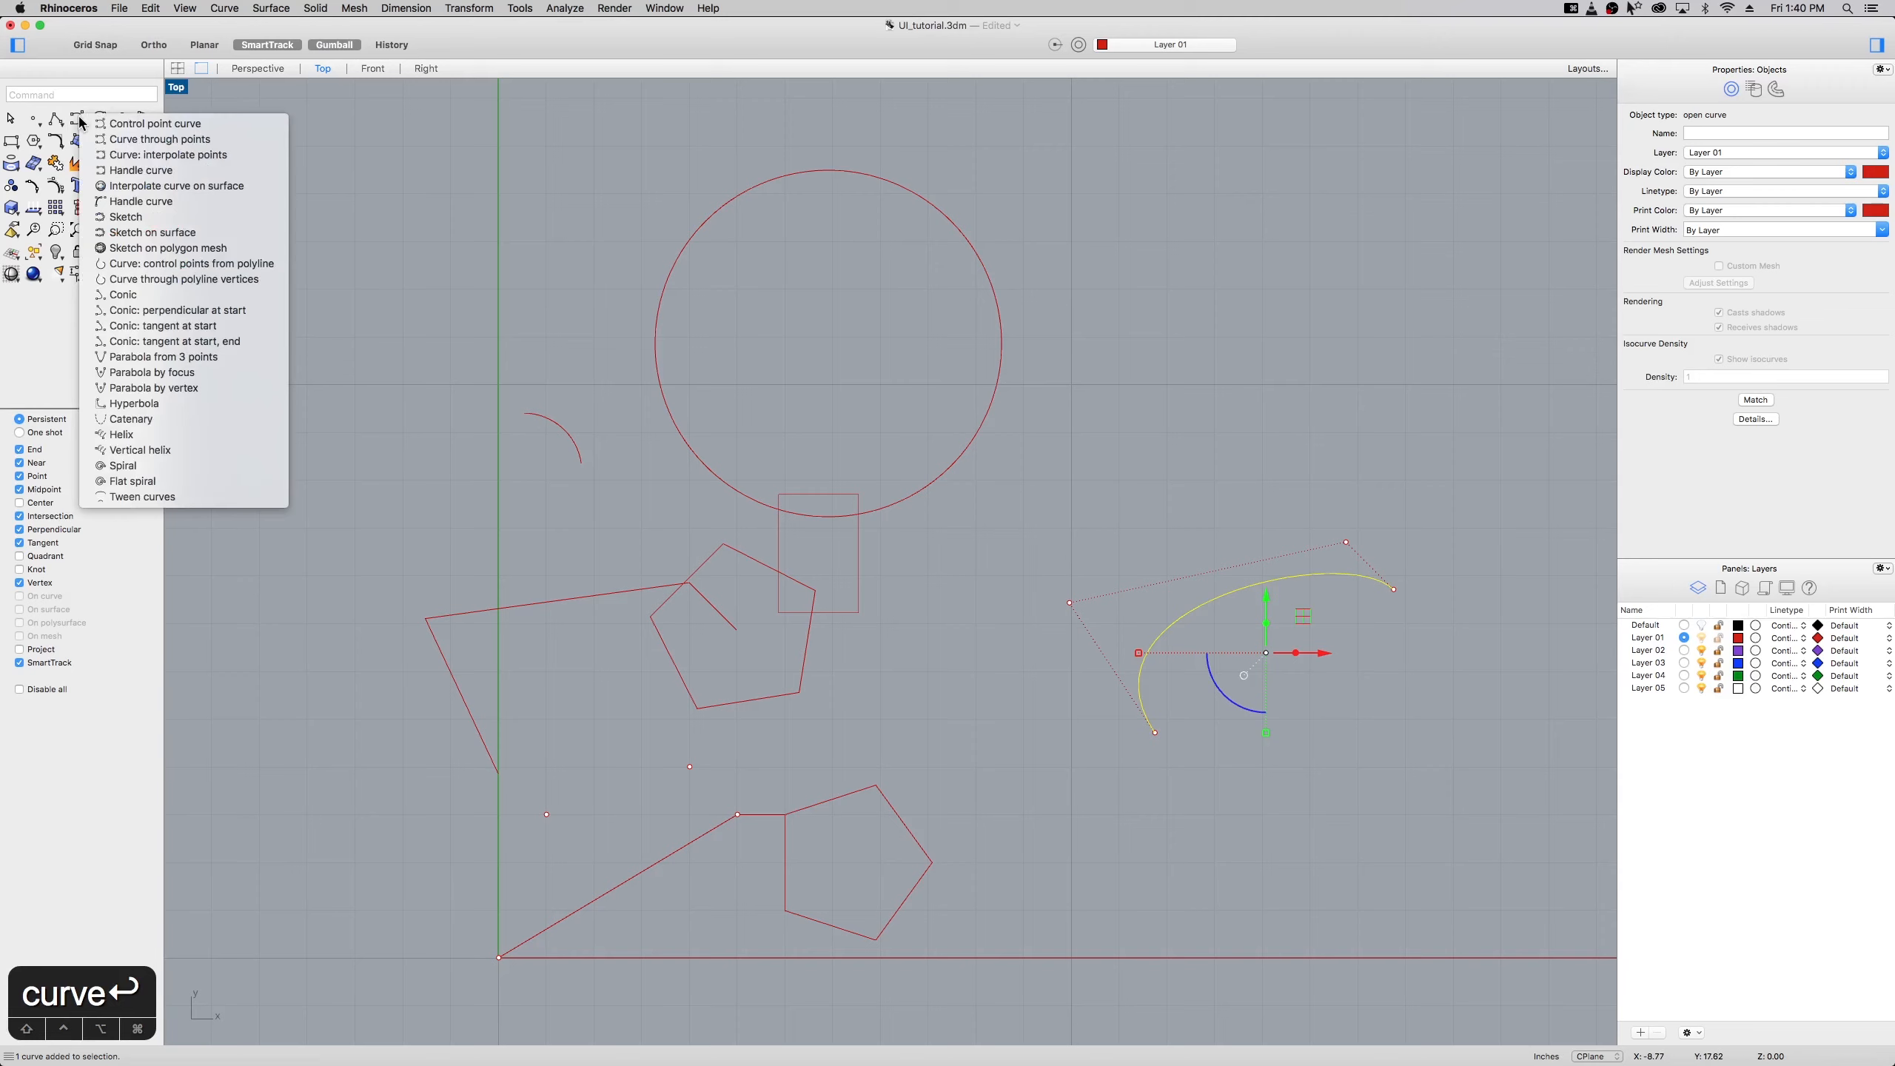
left_click(127, 216)
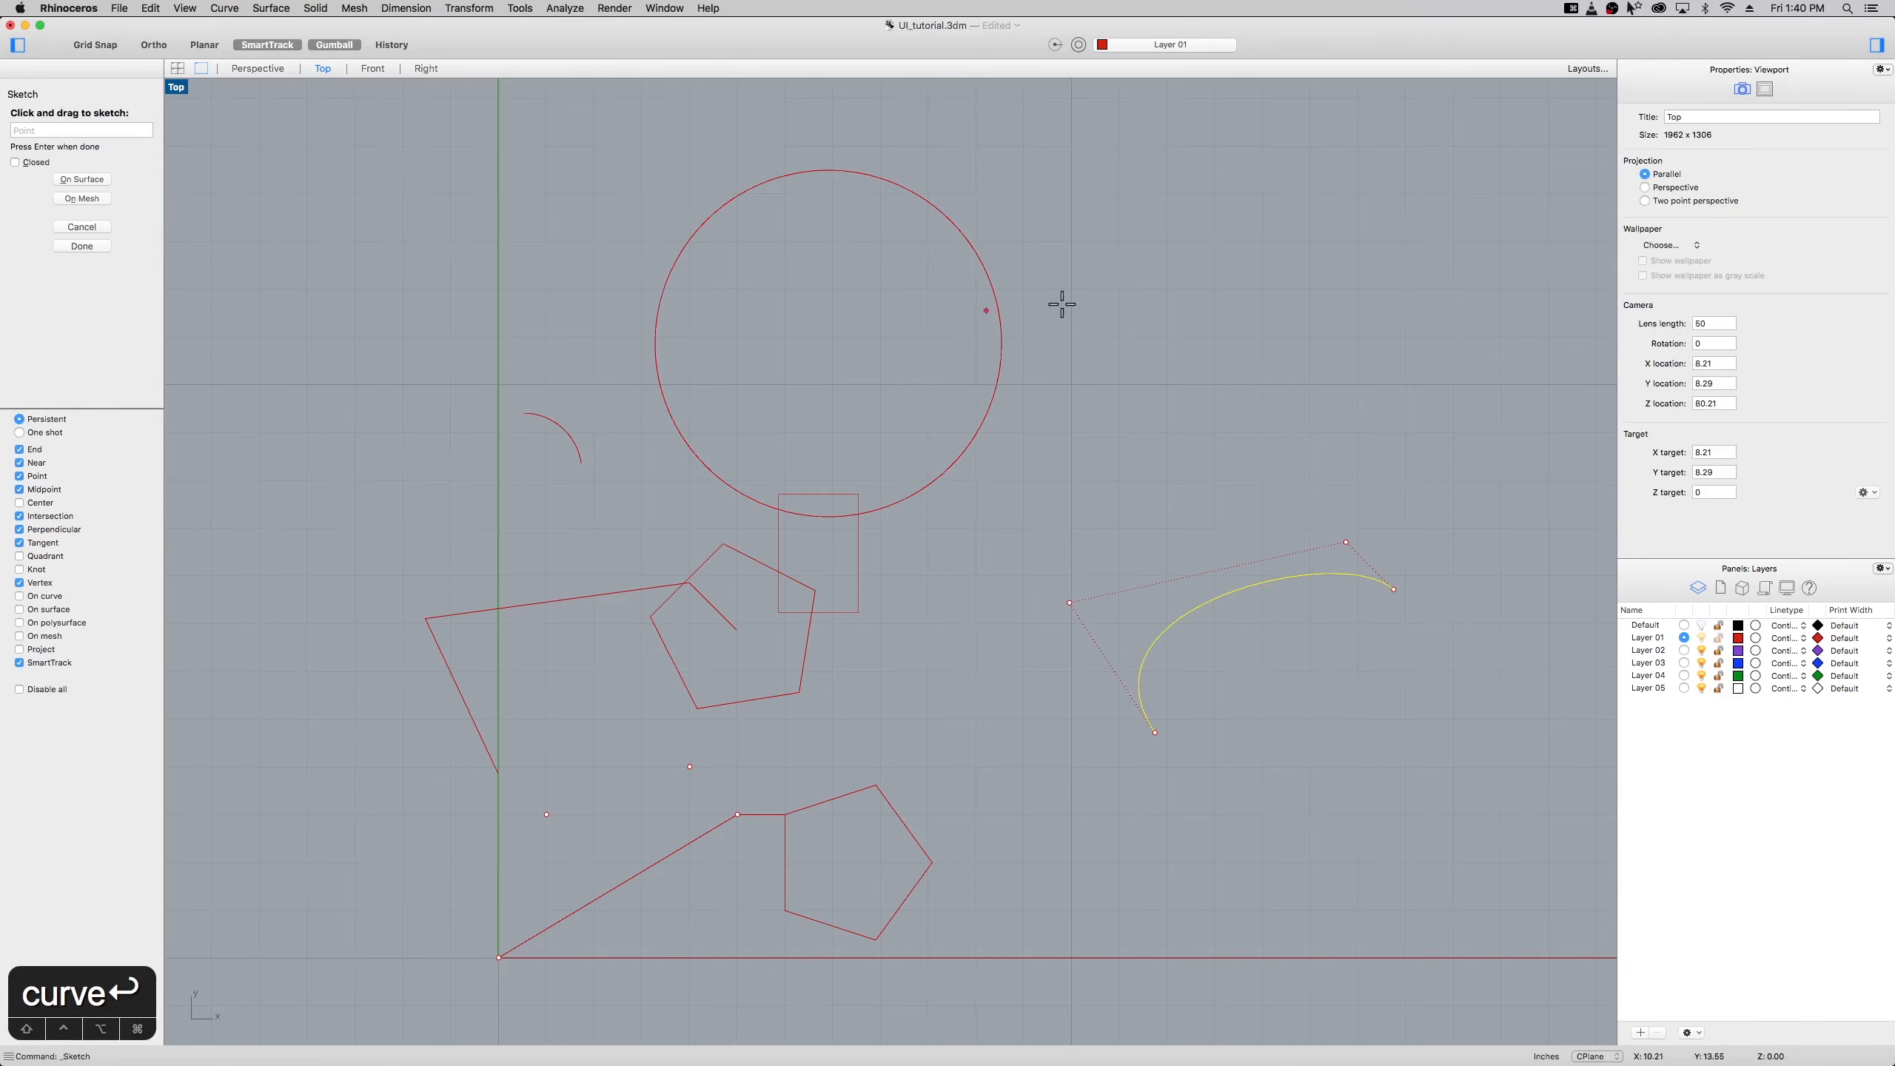
mouse_move(1353, 216)
left_mouse_down()
mouse_move(1289, 241)
mouse_move(1302, 300)
mouse_move(1281, 365)
mouse_move(1163, 211)
mouse_move(1094, 274)
mouse_move(1008, 565)
mouse_move(981, 584)
left_mouse_up()
right_click(920, 148)
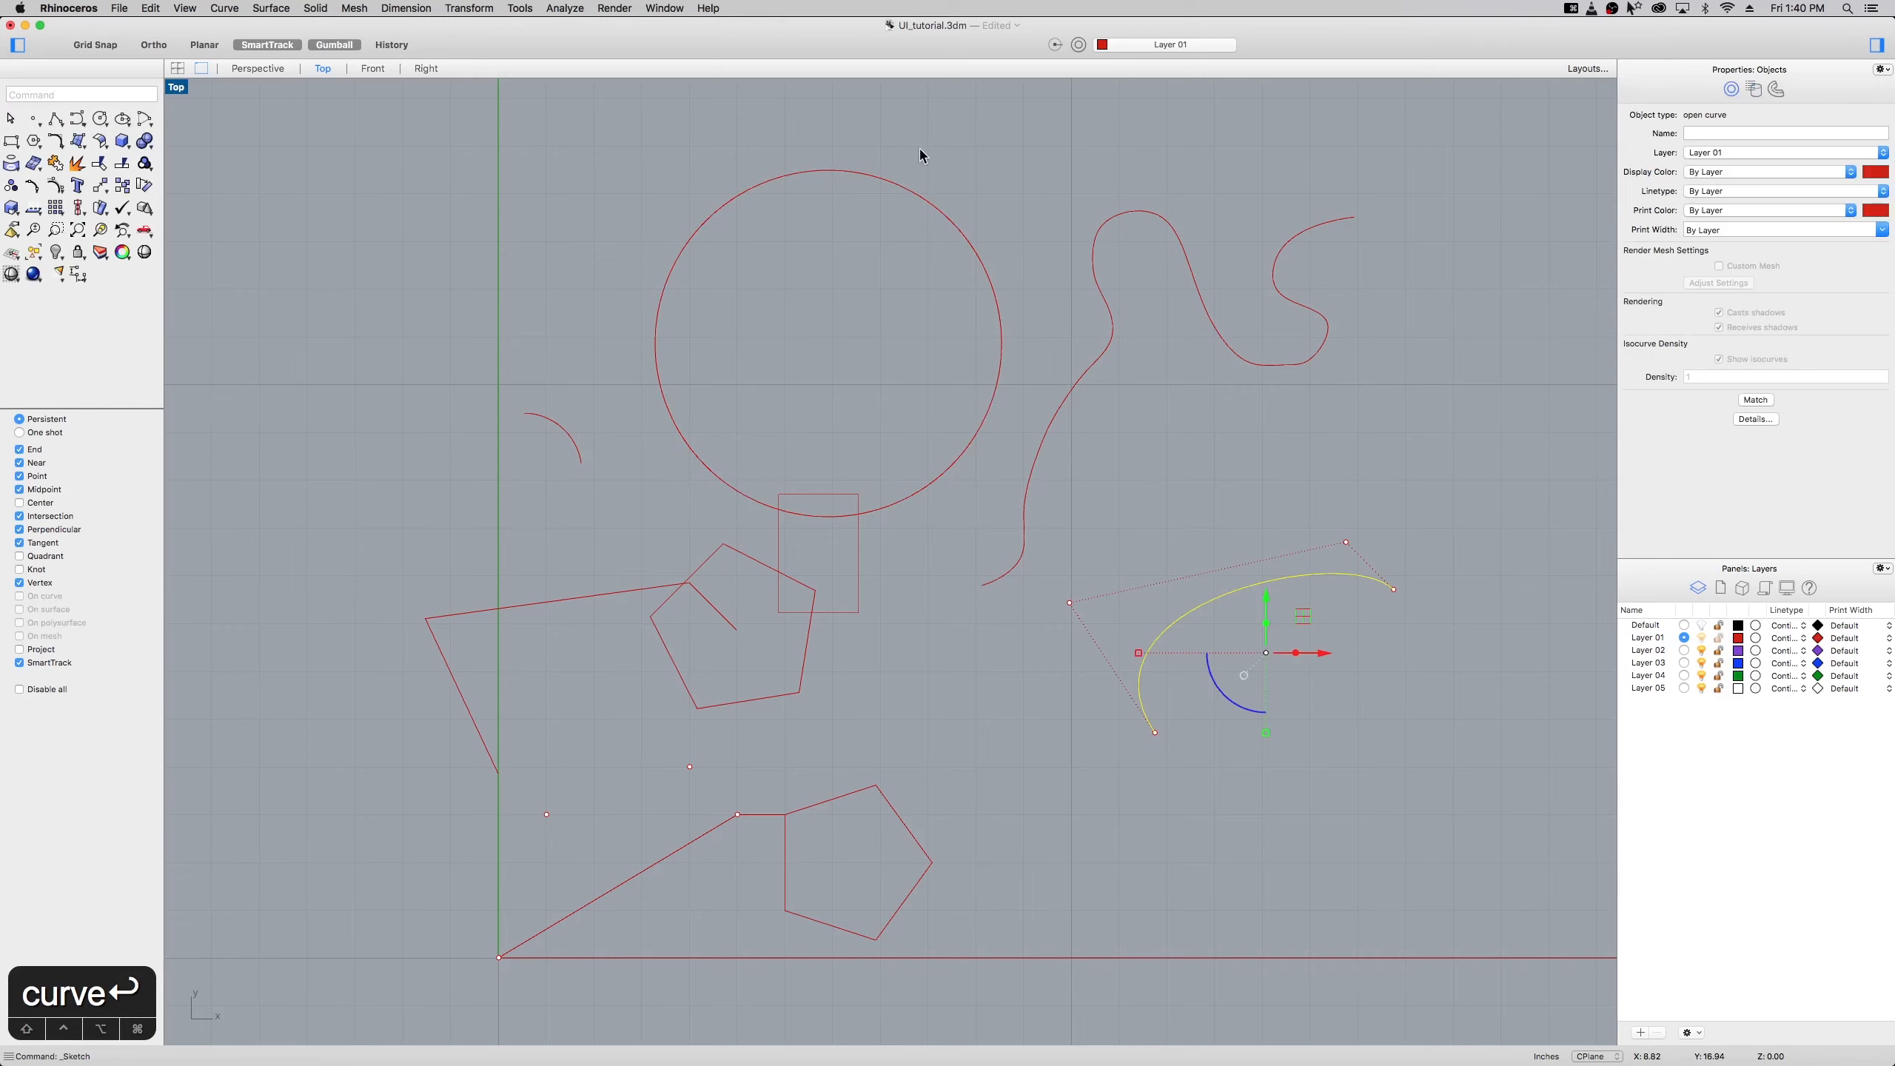
Select the sketched curve and delete the control point at its inward bend beside the circle
left_click(1101, 354)
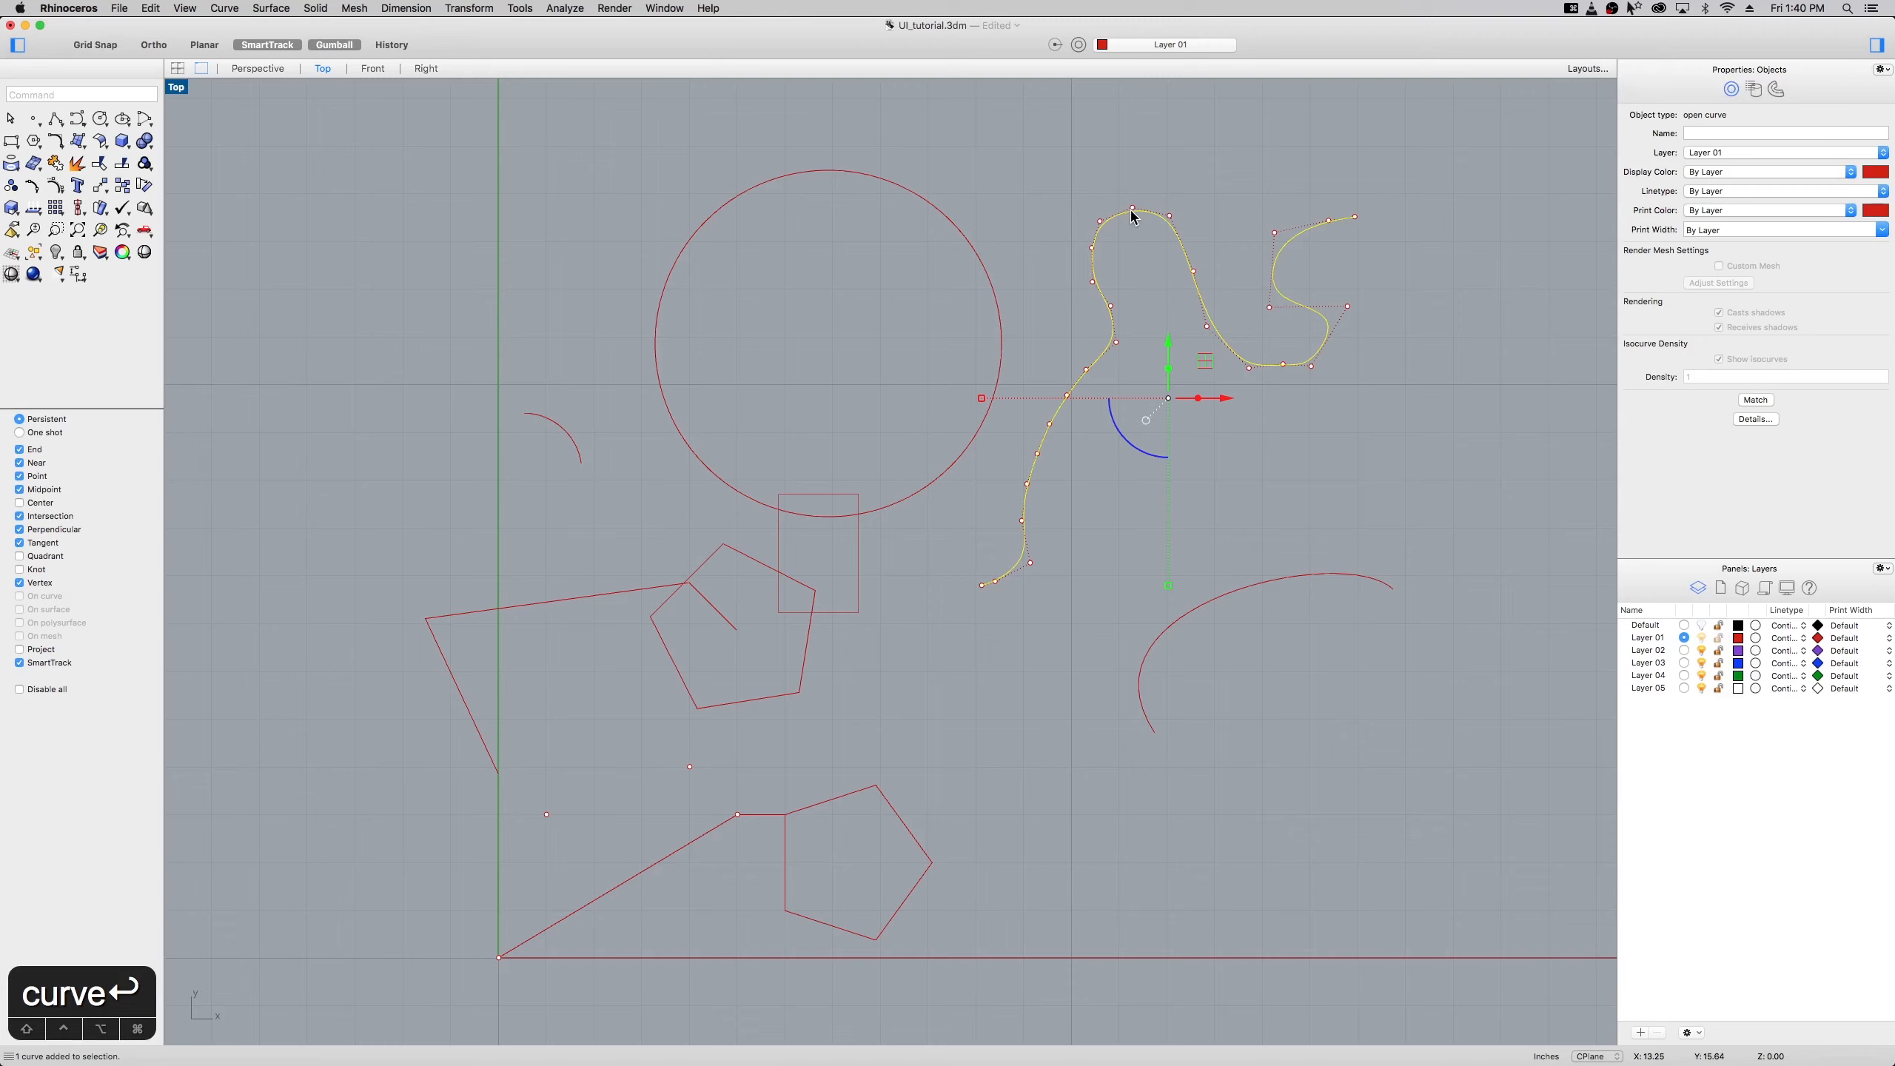
left_click(1117, 345)
key("Delete")
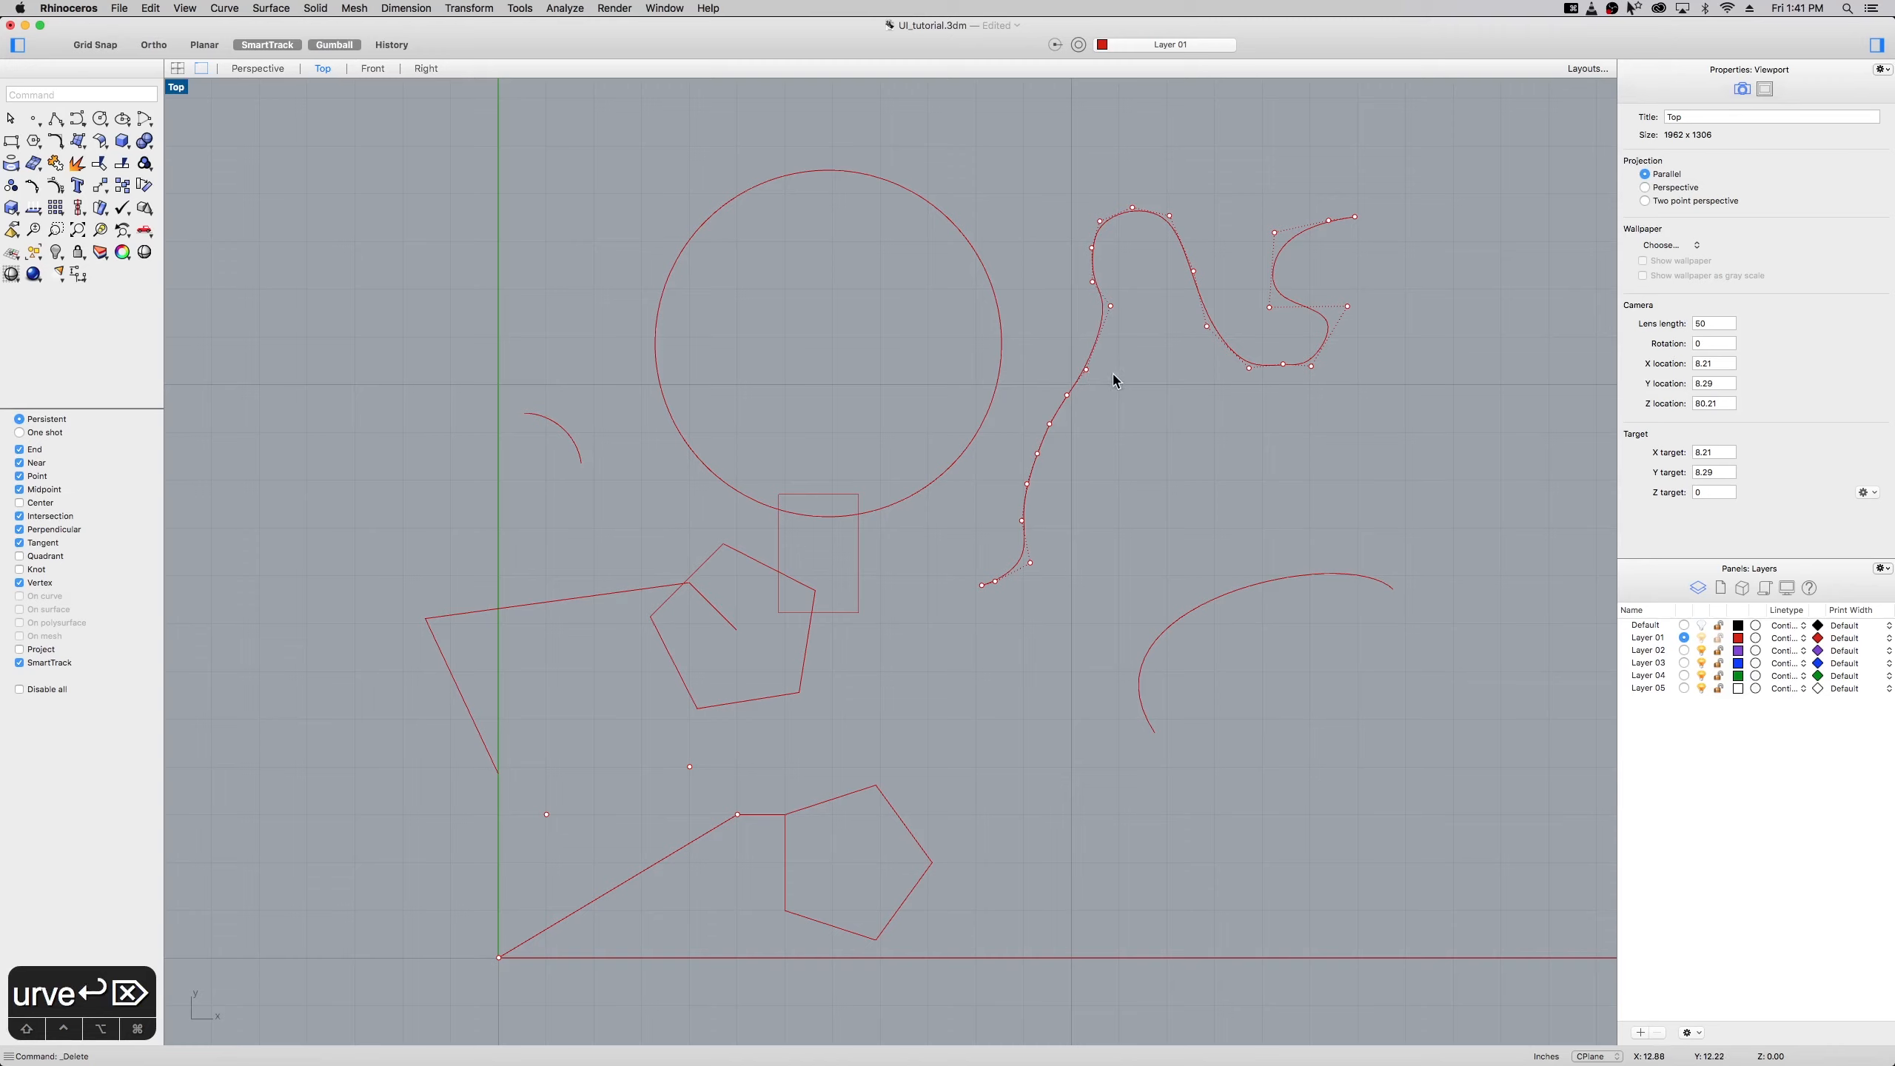
key("BackSpace")
key("BackSpace")
key("BackSpace")
key("BackSpace")
key("BackSpace")
key("BackSpace")
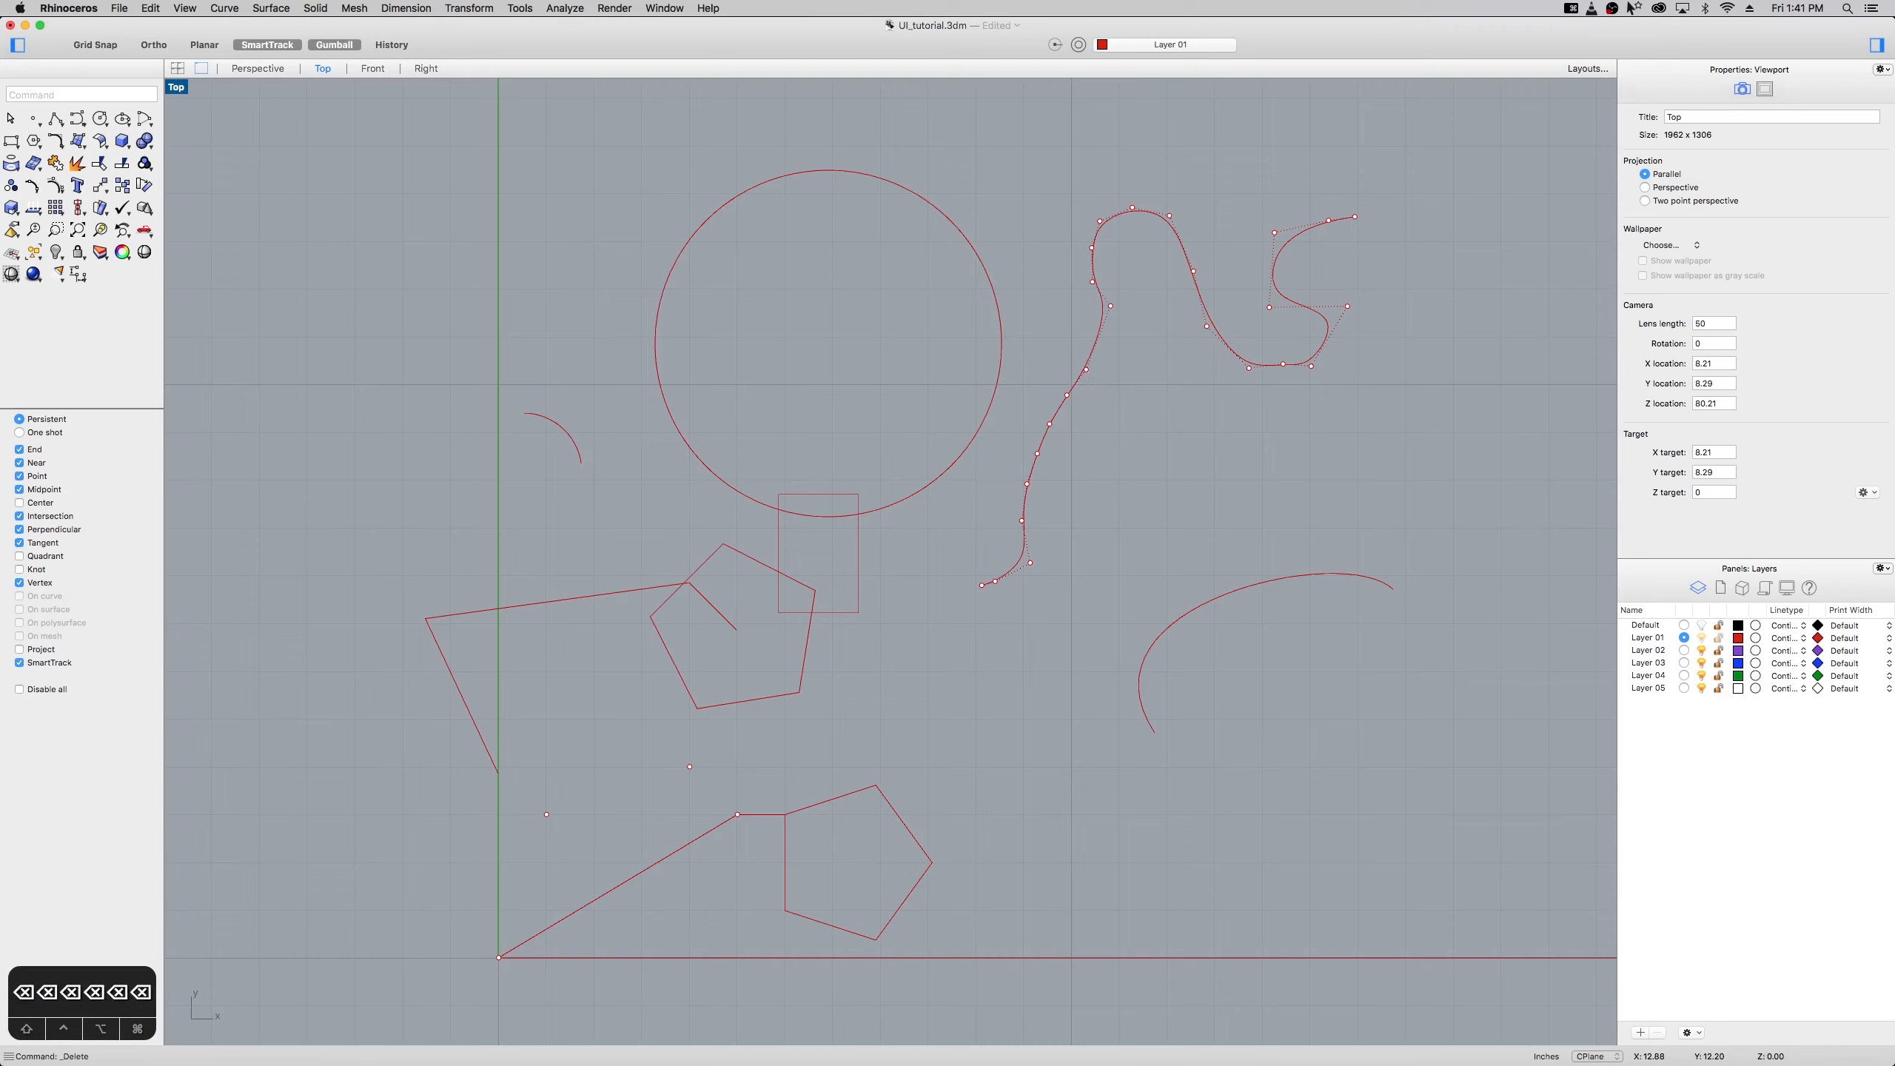
Insert a control point with InsertControlPoint at the sketched curve's bend beside the circle and move it slightly away from the circle
type("Inser")
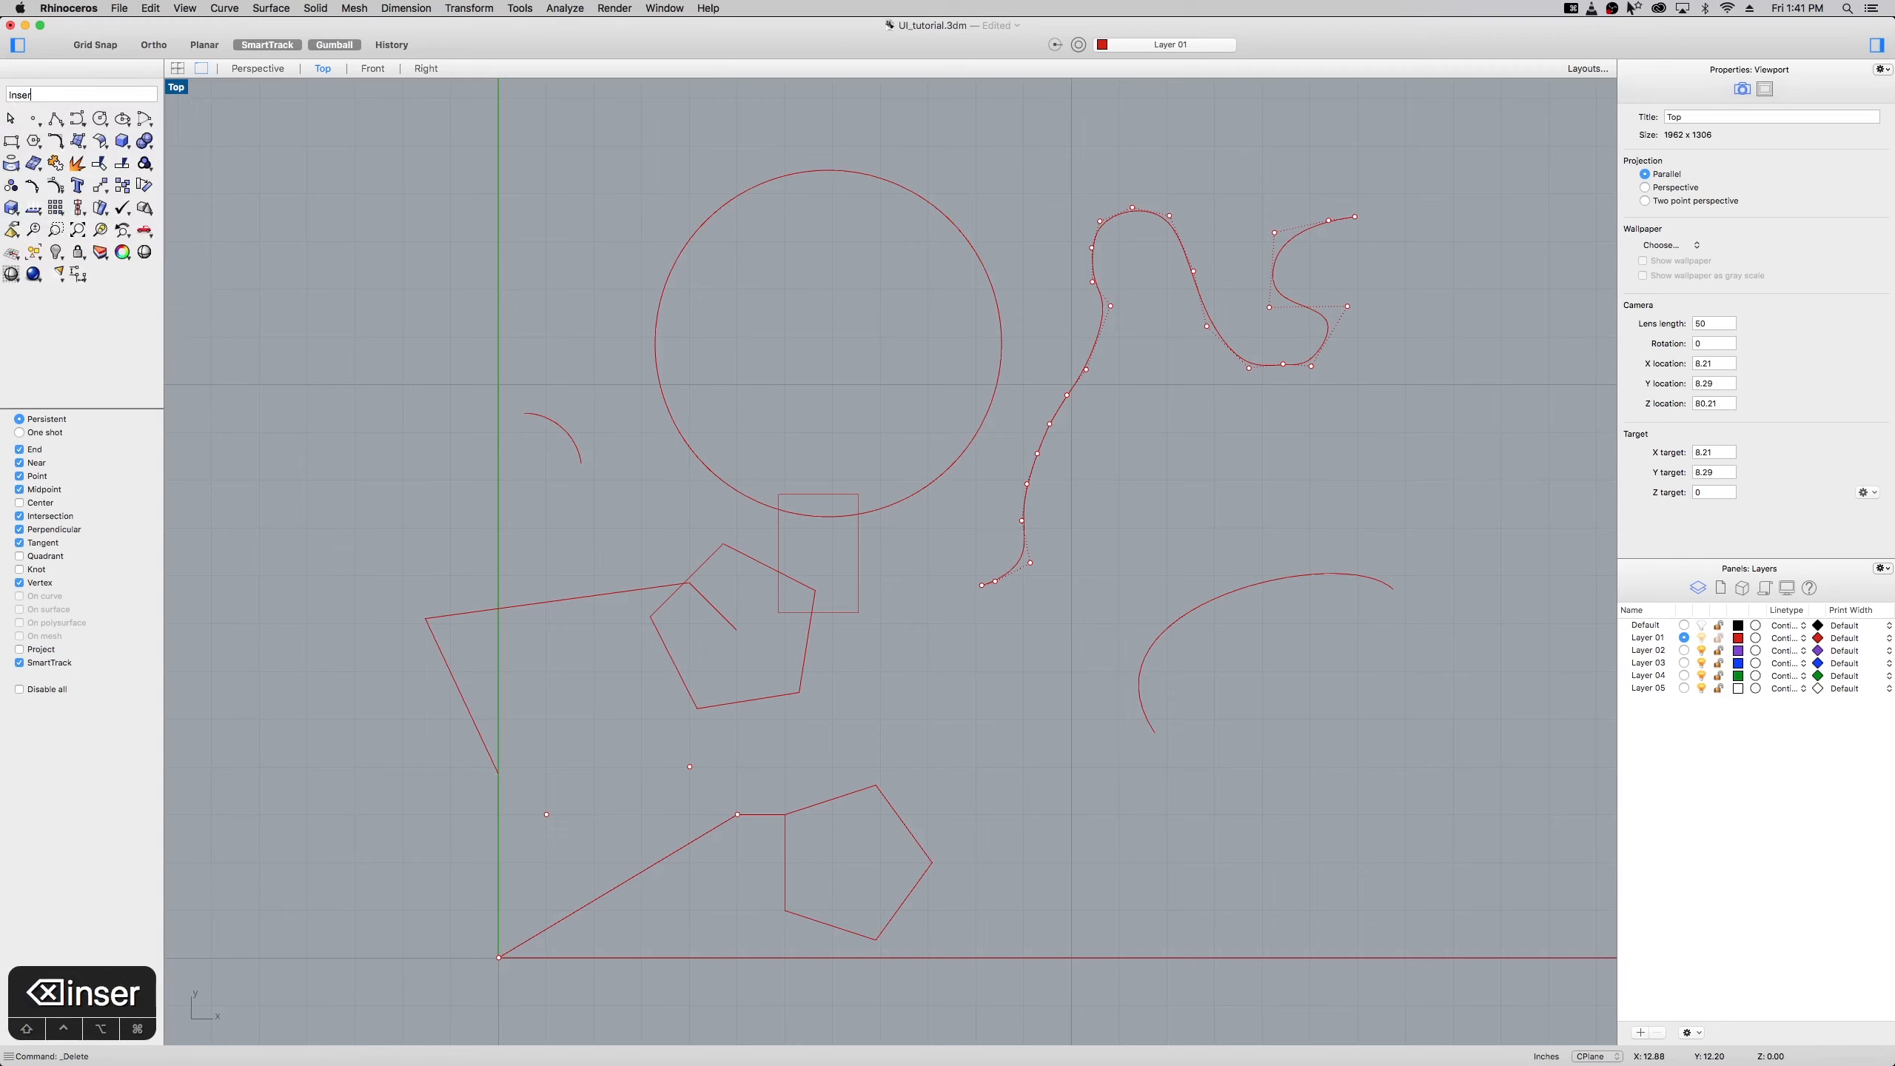
type("tcontrolPoint")
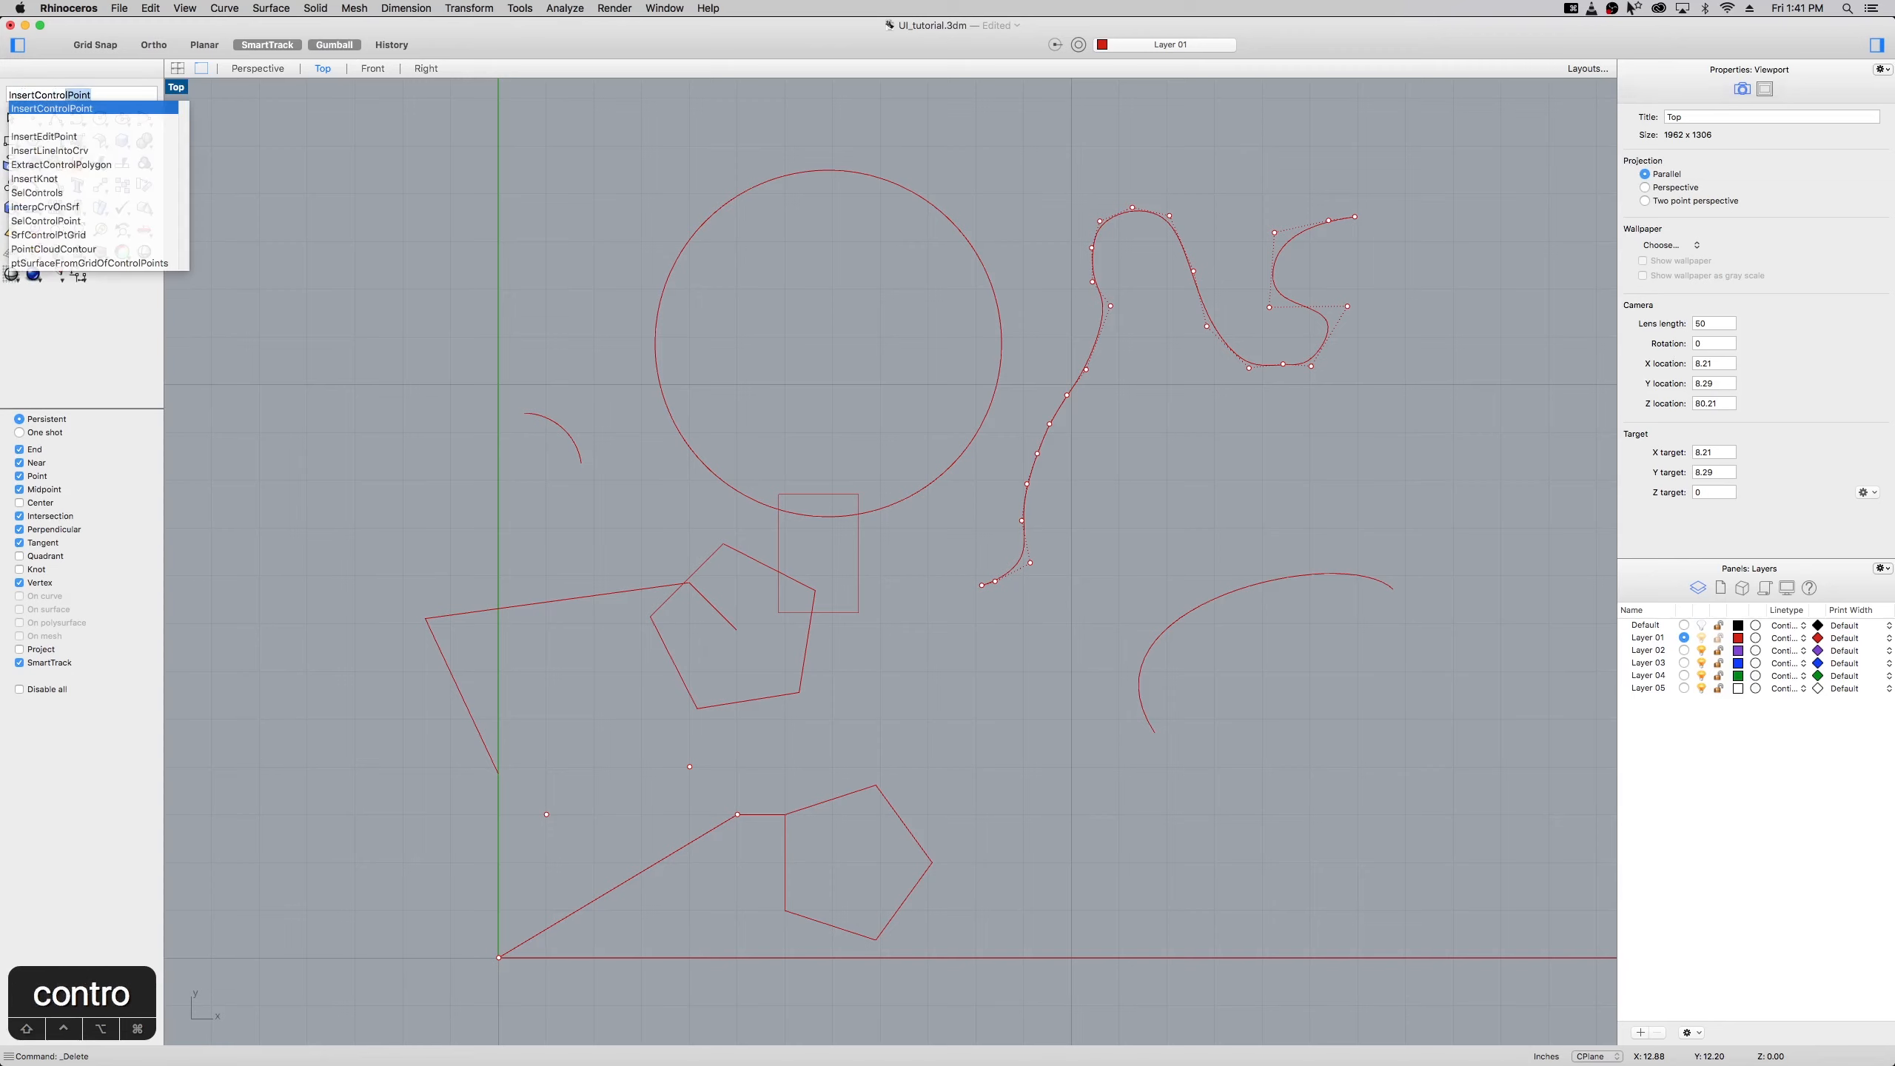
key("Return")
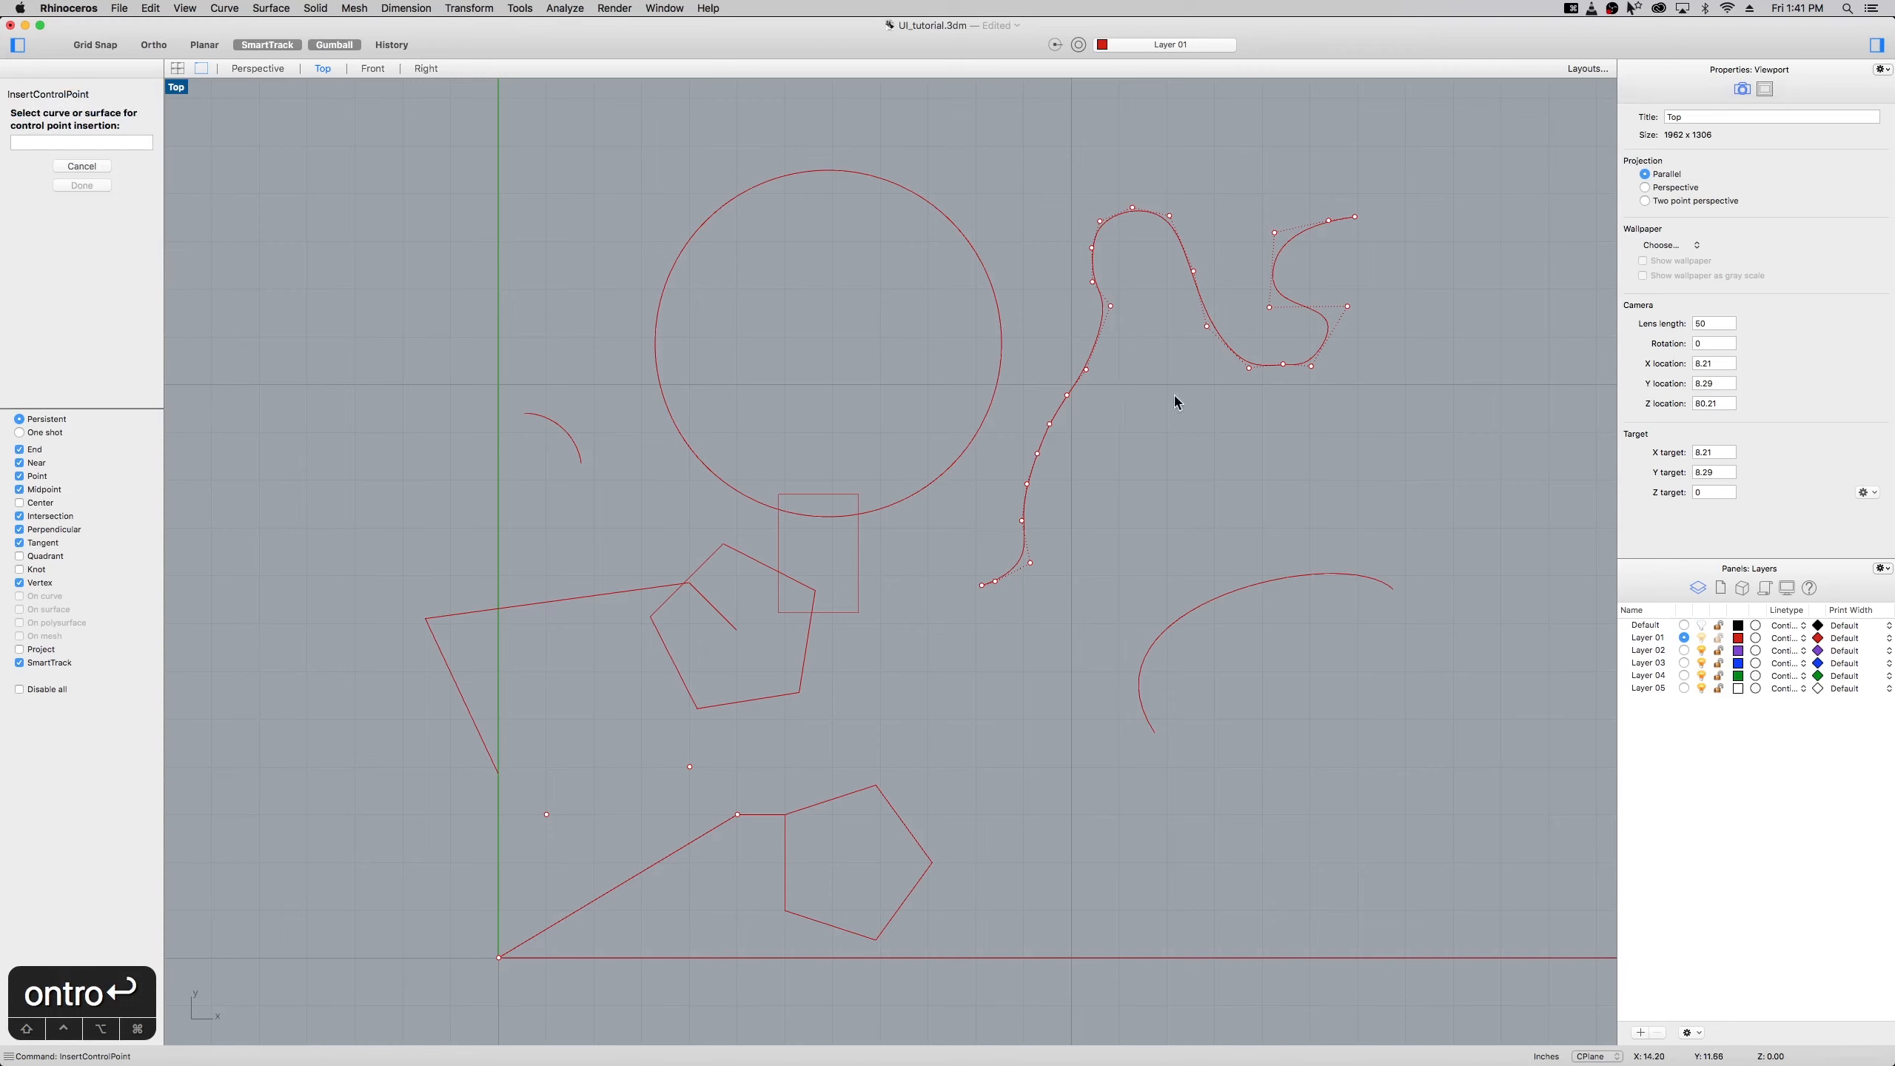
left_click(1096, 344)
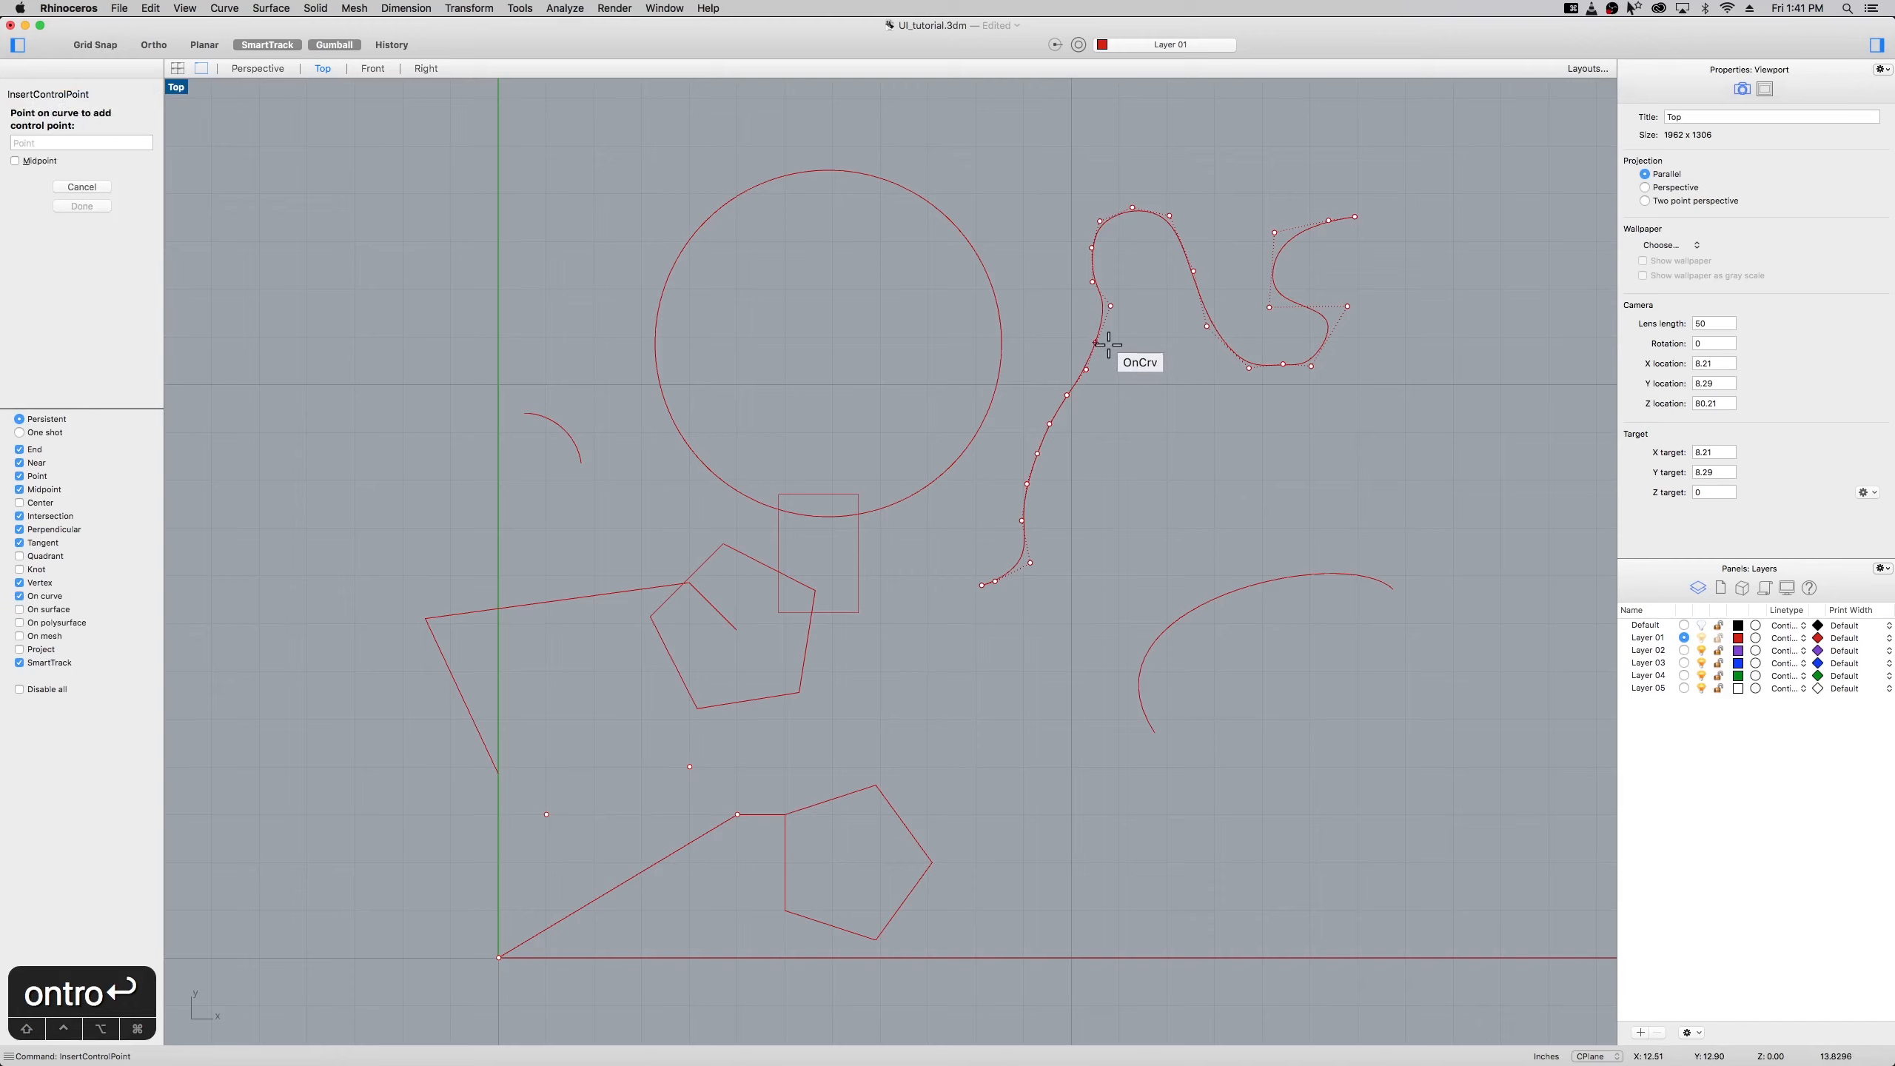
left_click(1109, 344)
key("Return")
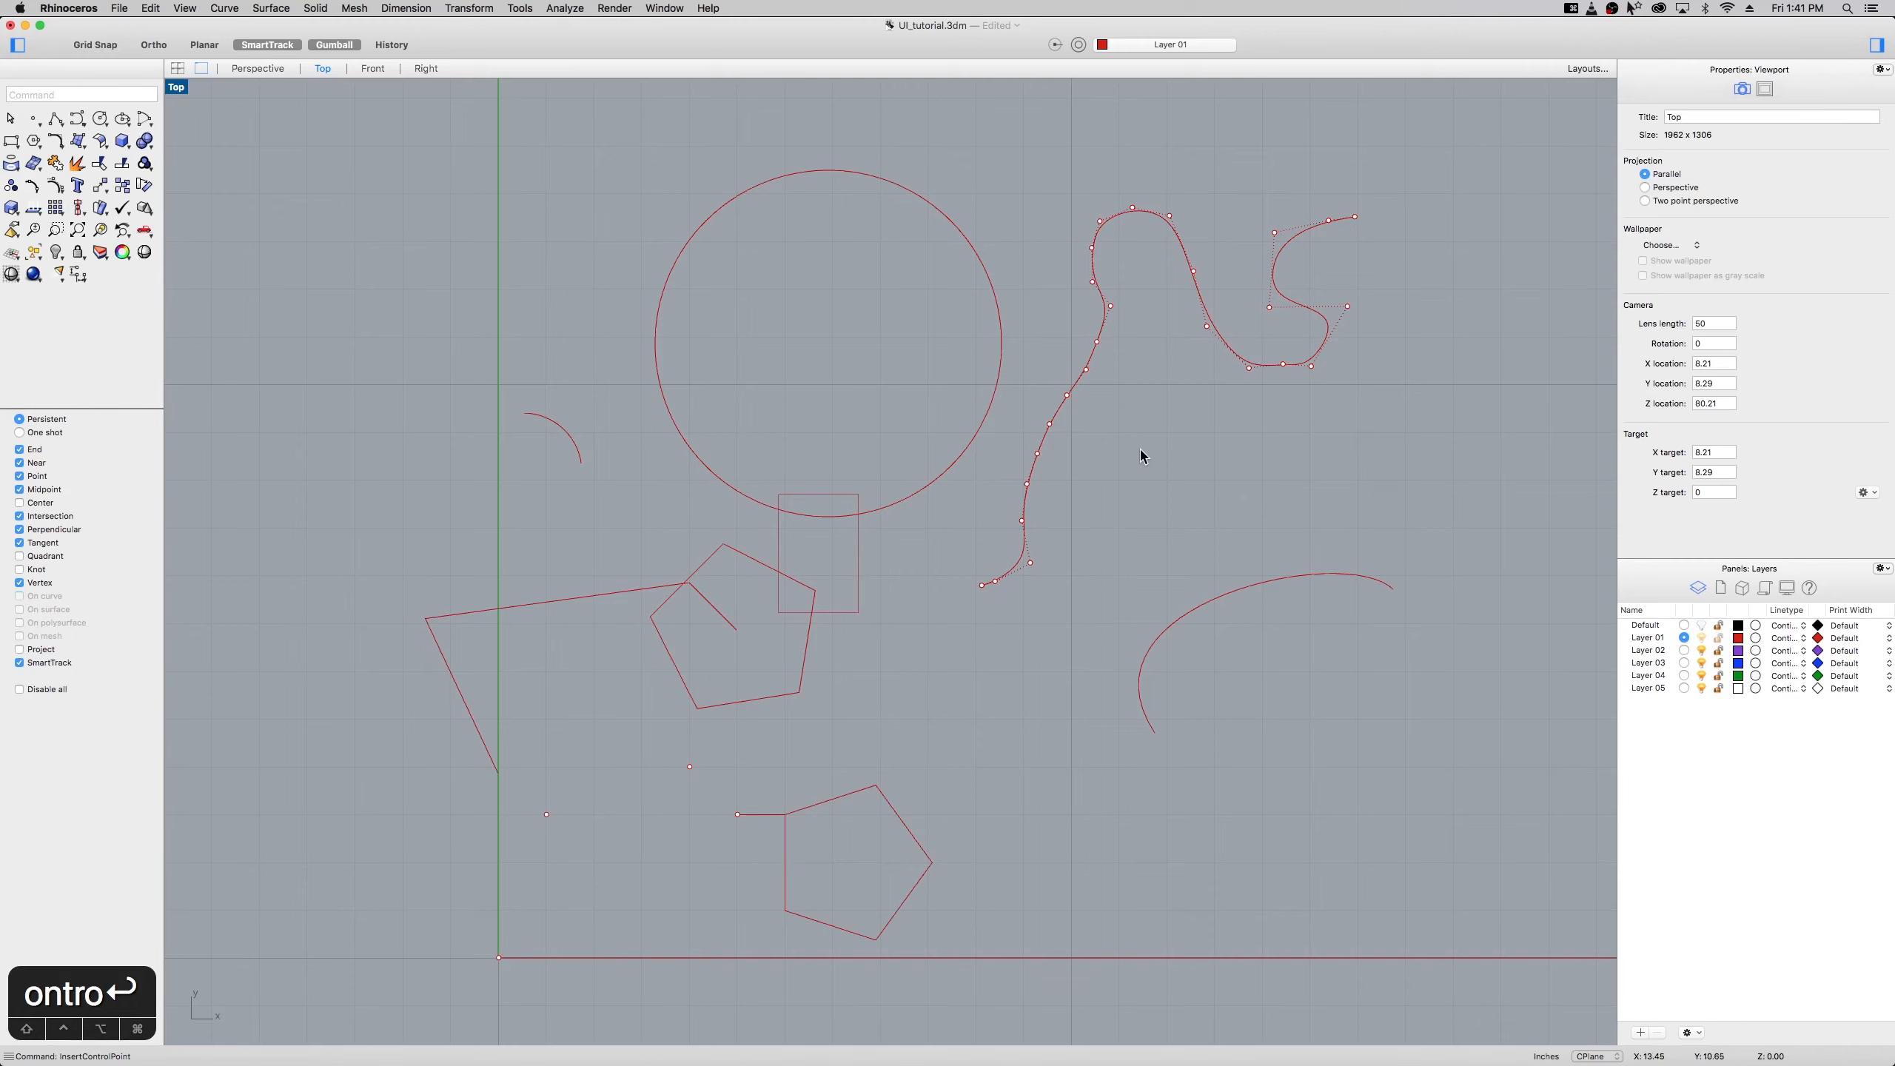
left_click(1097, 343)
left_click_drag(1097, 342, 1113, 356)
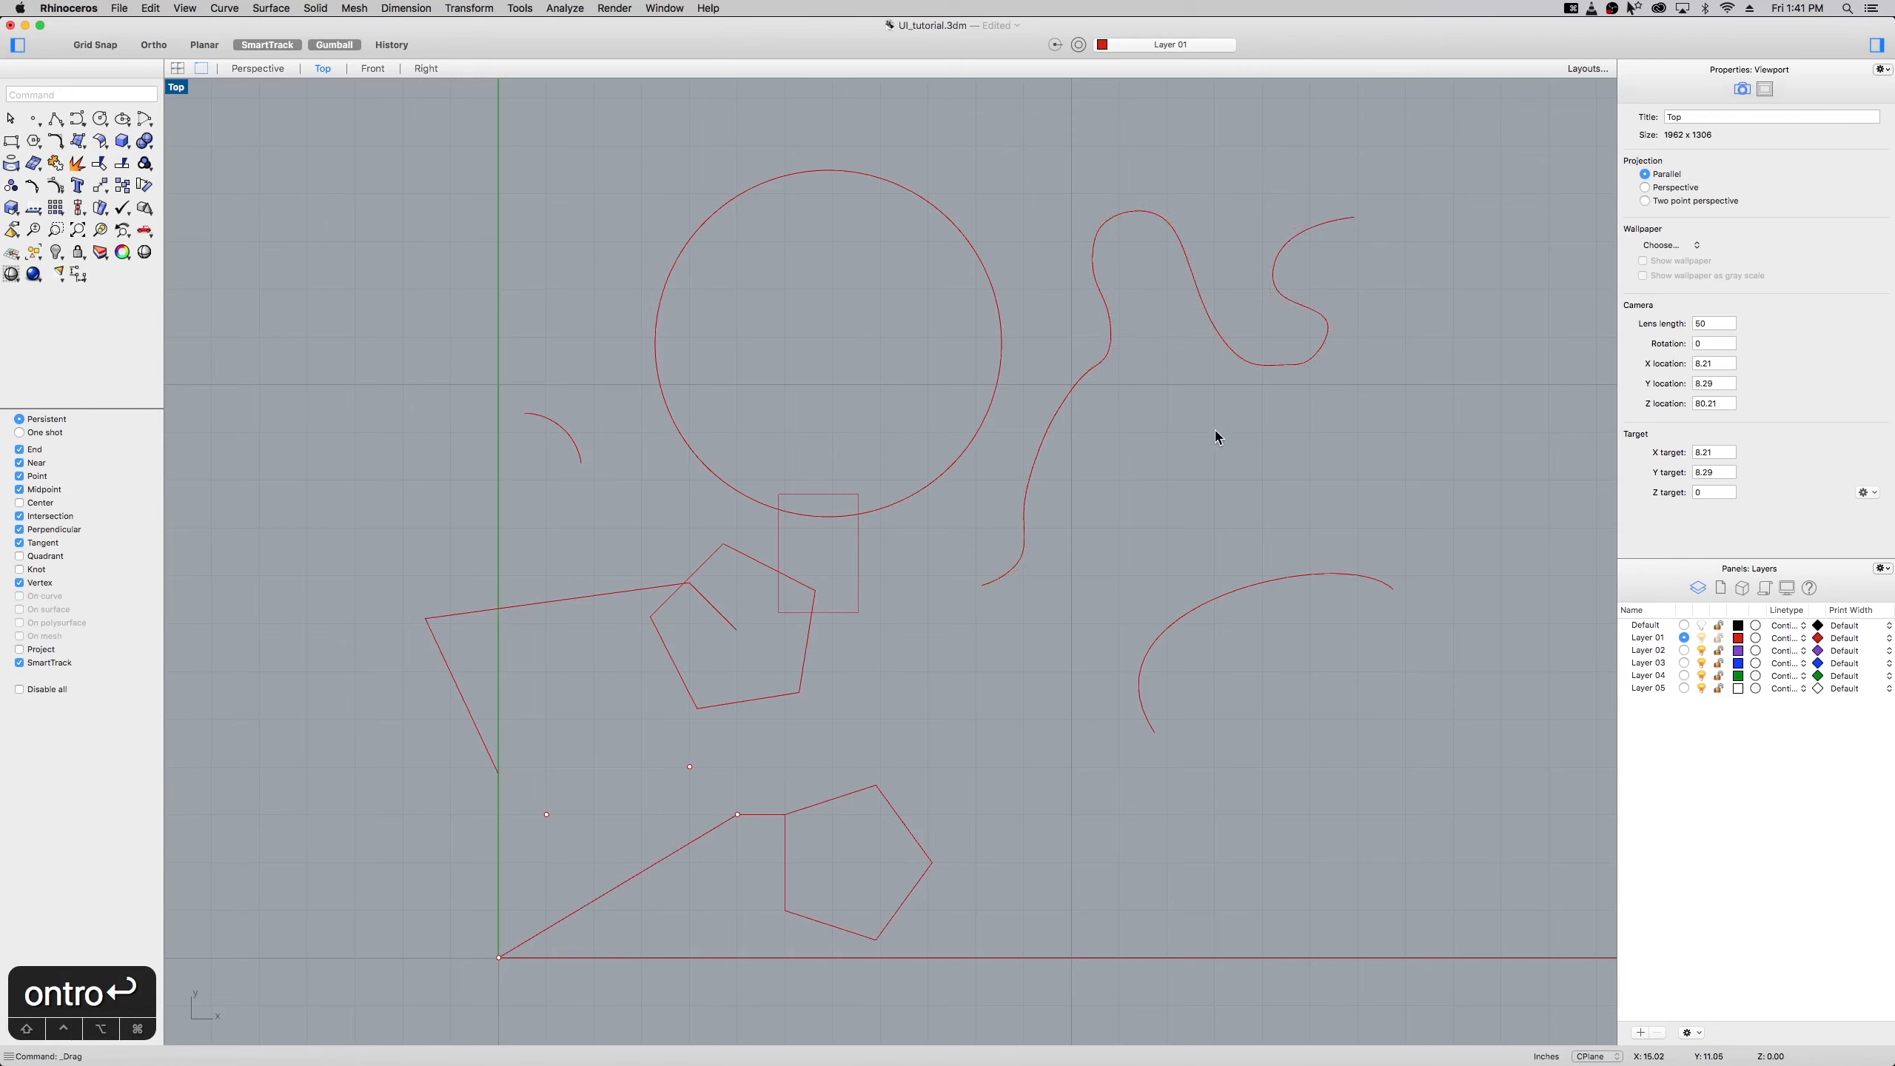